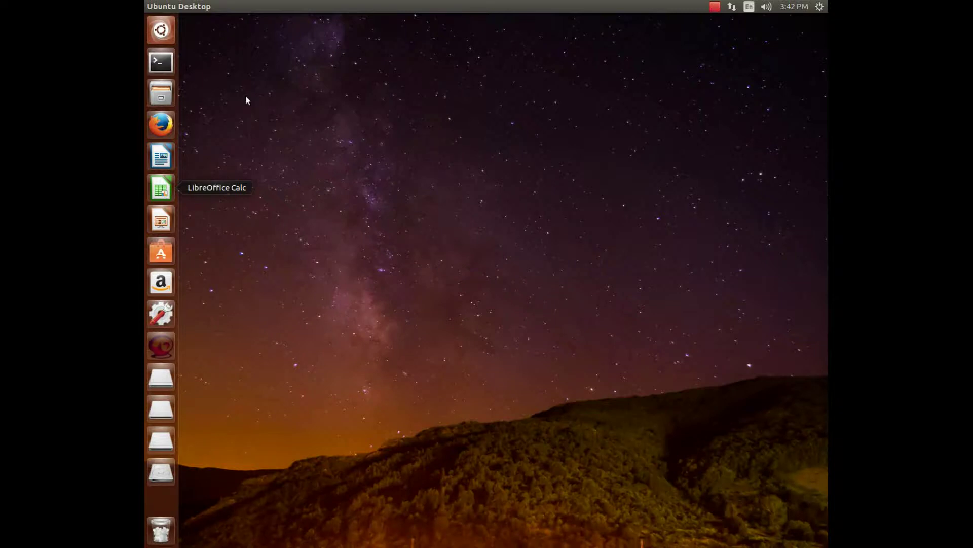
Step: Open Ubuntu Software, search it for "xiphos" and open the details page of Xiphos Bible Guide
{"action": "left_click", "coordinate": [156, 253]}
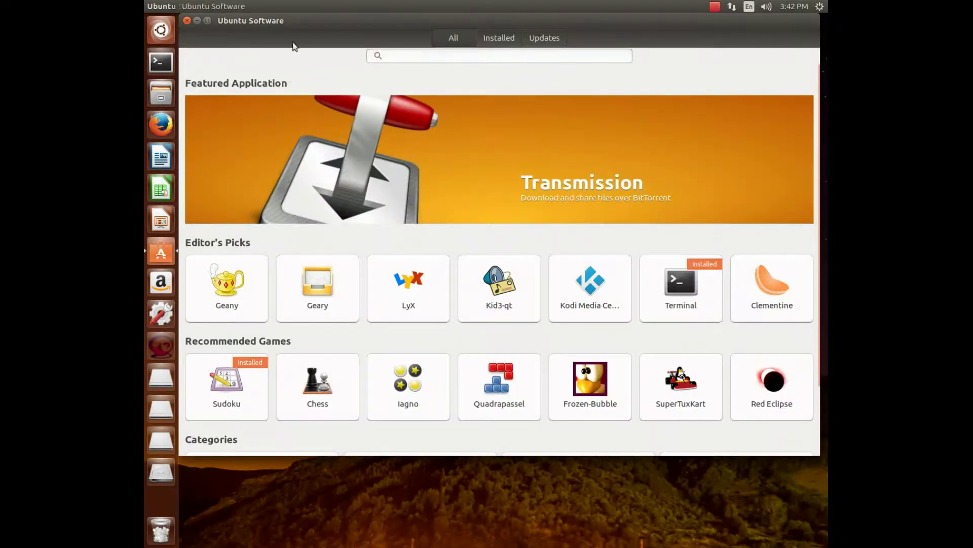
{"action": "left_click", "coordinate": [188, 20]}
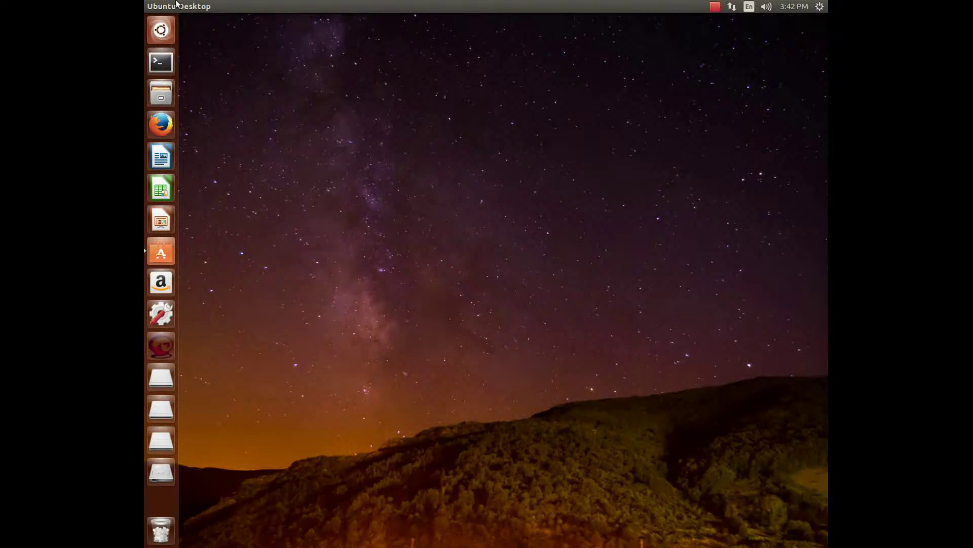
{"action": "left_click", "coordinate": [160, 255]}
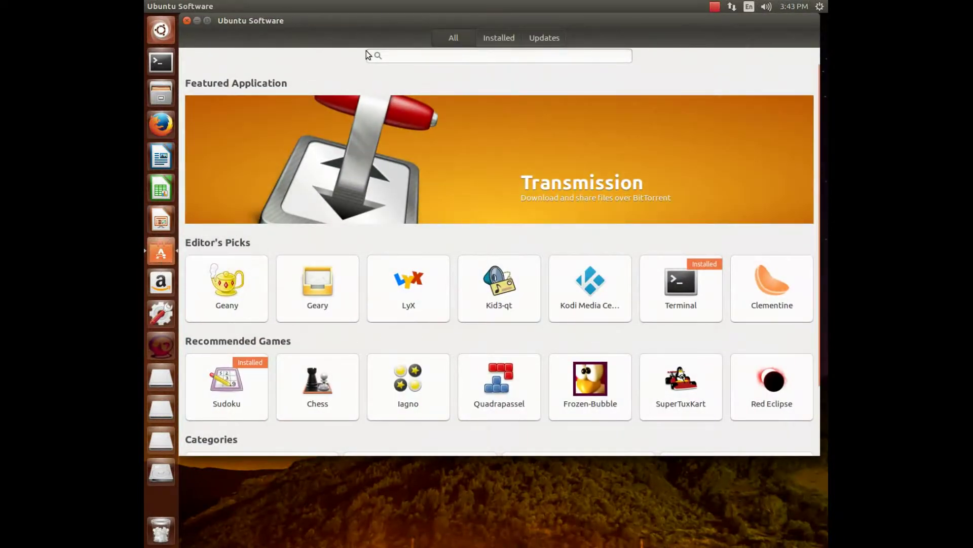
{"action": "left_click", "coordinate": [446, 55]}
{"action": "type", "text": "xiphos"}
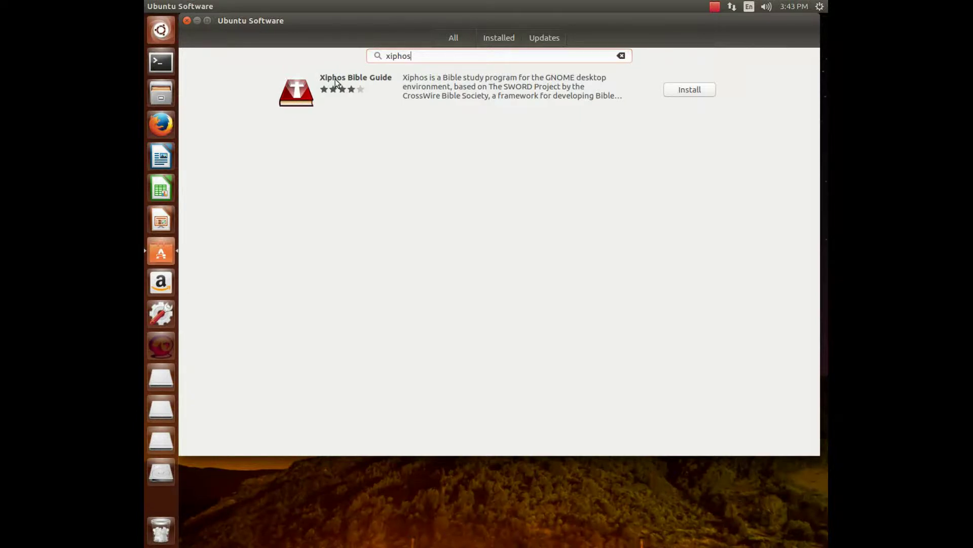
{"action": "left_click", "coordinate": [335, 79]}
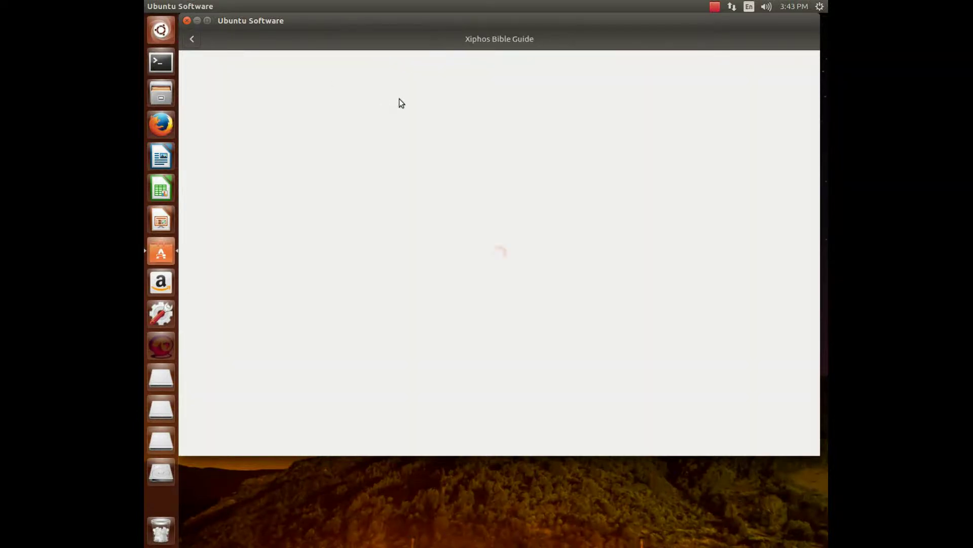
Step: Examine the description, details, star rating and user reviews of Xiphos Bible Guide
{"action": "scroll", "coordinate": [471, 131], "scroll_direction": "down", "scroll_amount": 6}
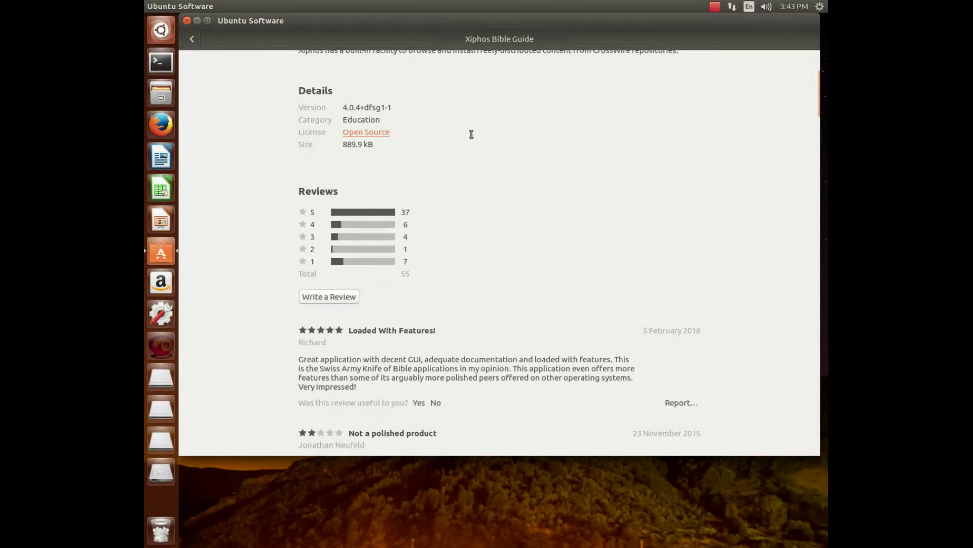
{"action": "scroll", "coordinate": [468, 133], "scroll_direction": "down", "scroll_amount": 5}
{"action": "scroll", "coordinate": [468, 136], "scroll_direction": "up", "scroll_amount": 8}
{"action": "scroll", "coordinate": [429, 127], "scroll_direction": "up", "scroll_amount": 2}
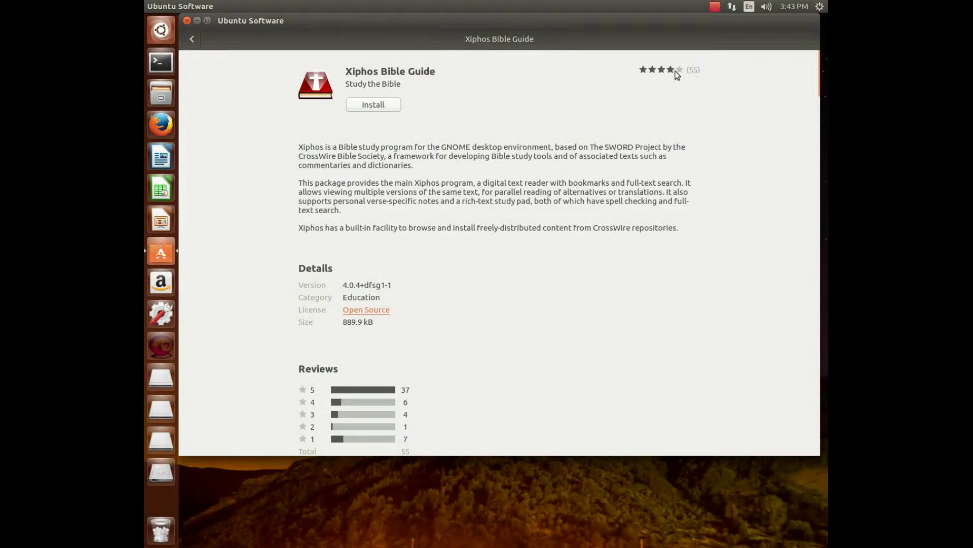
{"action": "scroll", "coordinate": [494, 197], "scroll_direction": "down", "scroll_amount": 15}
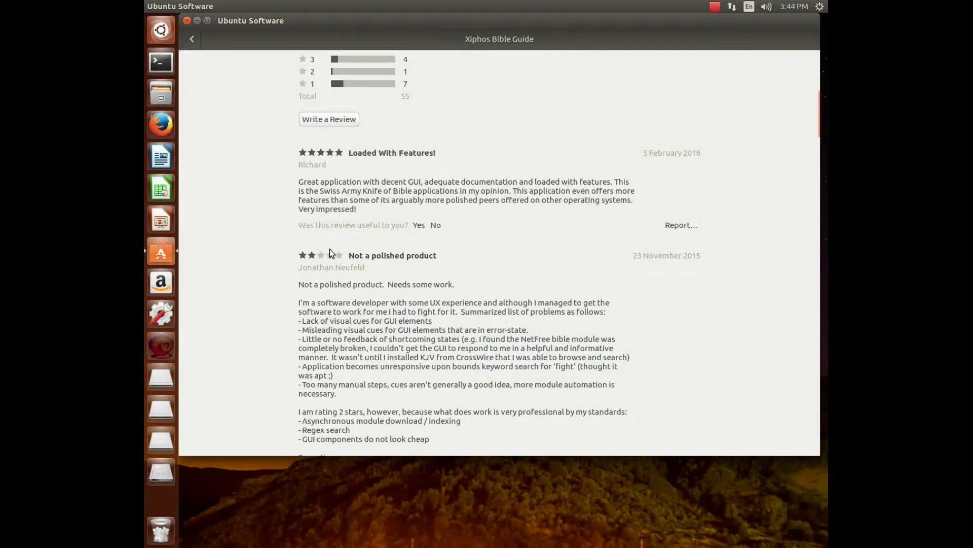
{"action": "scroll", "coordinate": [542, 243], "scroll_direction": "down", "scroll_amount": 7}
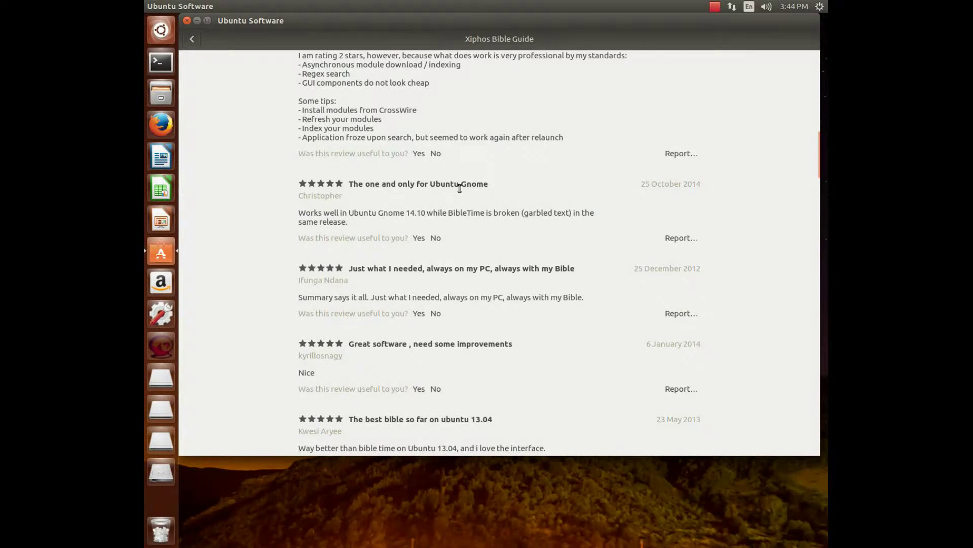
{"action": "scroll", "coordinate": [457, 254], "scroll_direction": "down", "scroll_amount": 5}
{"action": "scroll", "coordinate": [396, 285], "scroll_direction": "up", "scroll_amount": 20}
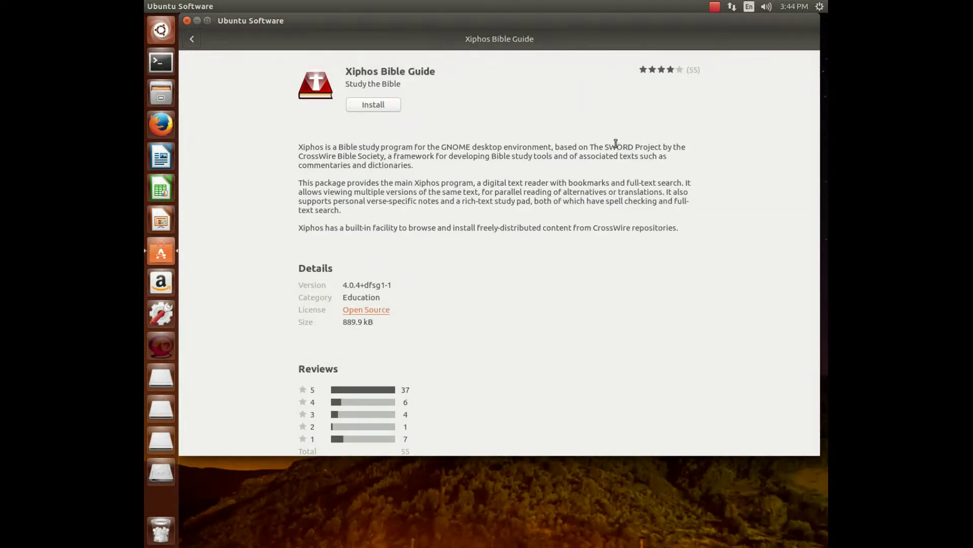
Step: Install Xiphos Bible Guide from its details page
{"action": "left_click", "coordinate": [374, 105]}
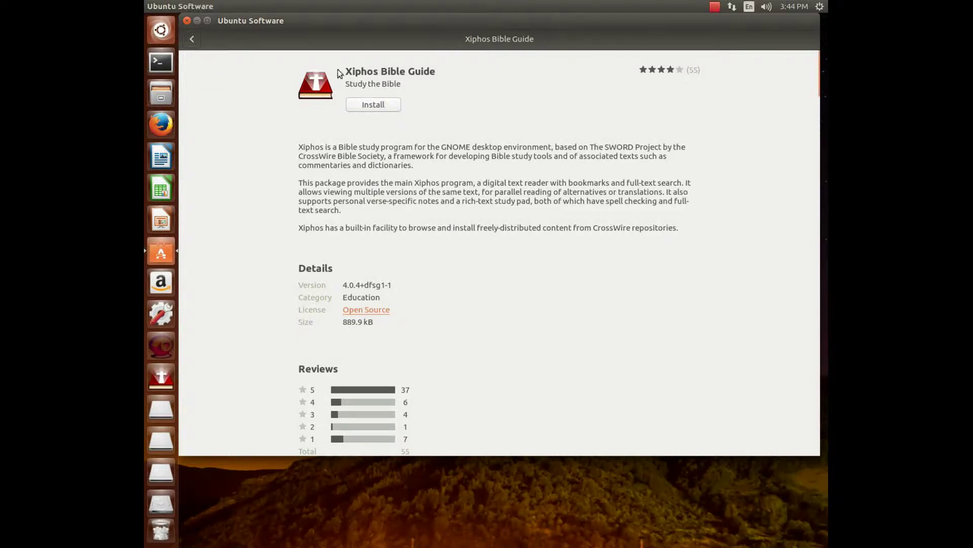
{"action": "left_click", "coordinate": [364, 103]}
{"action": "scroll", "coordinate": [553, 256], "scroll_direction": "down", "scroll_amount": 7}
{"action": "scroll", "coordinate": [535, 289], "scroll_direction": "down", "scroll_amount": 2}
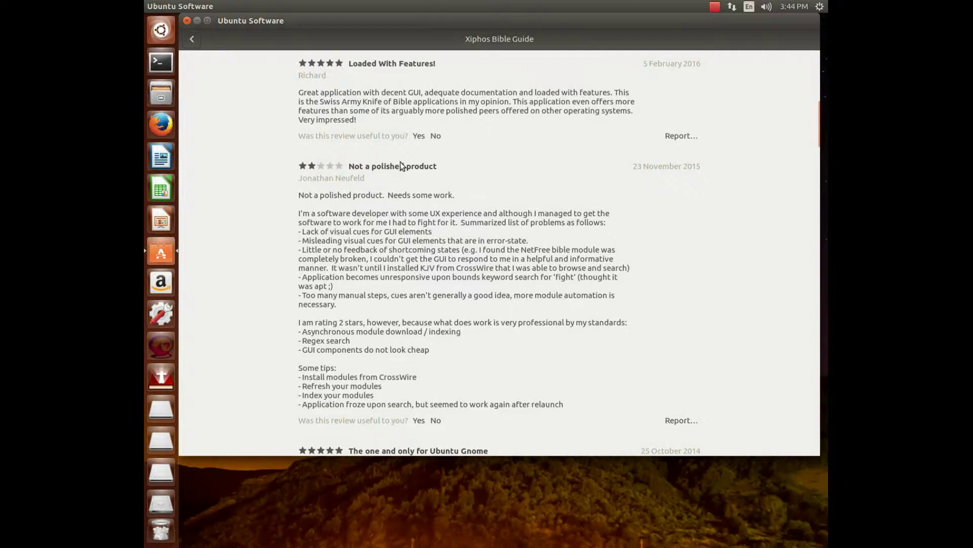
{"action": "scroll", "coordinate": [441, 178], "scroll_direction": "up", "scroll_amount": 10}
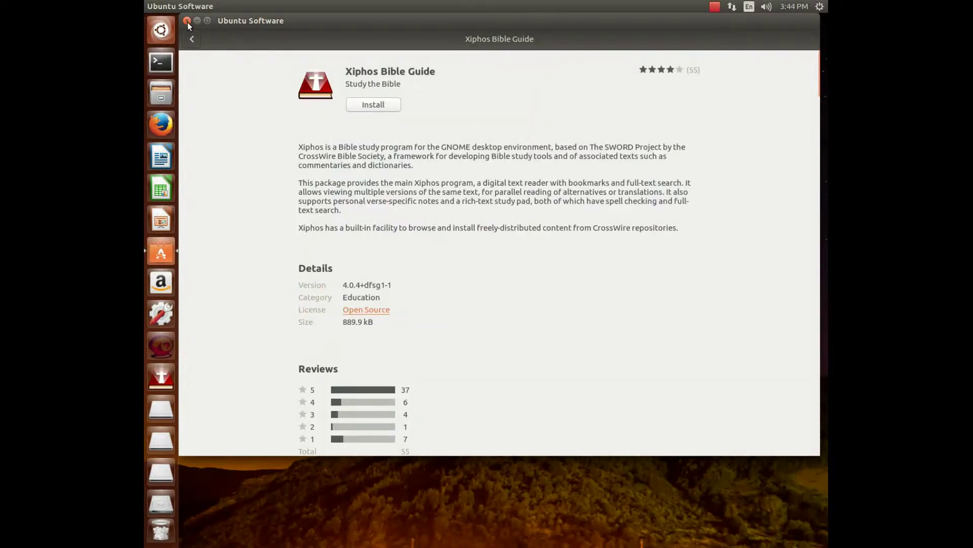
Step: Launch the installed Xiphos, close the Ubuntu Software window and acknowledge the notice about missing Bibles
{"action": "left_click", "coordinate": [160, 376]}
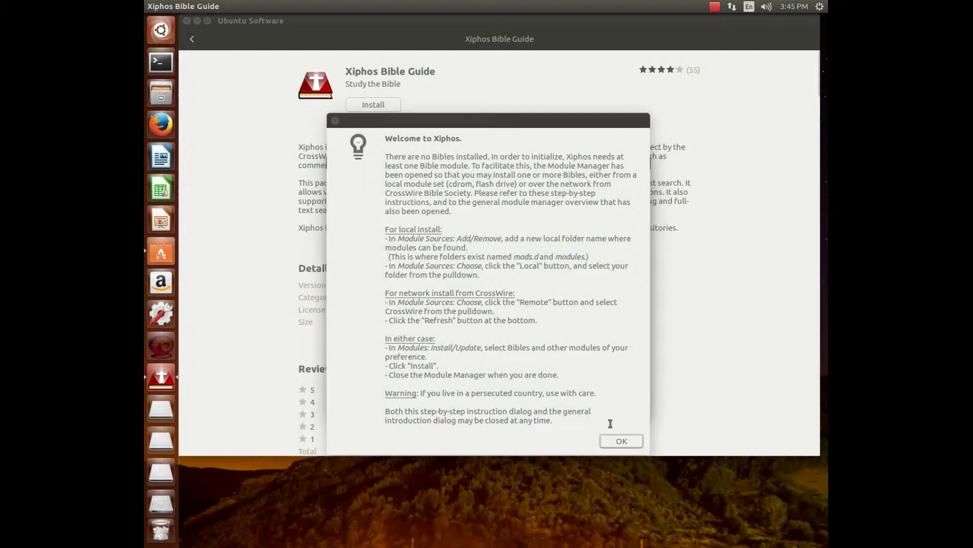
{"action": "left_click", "coordinate": [264, 58]}
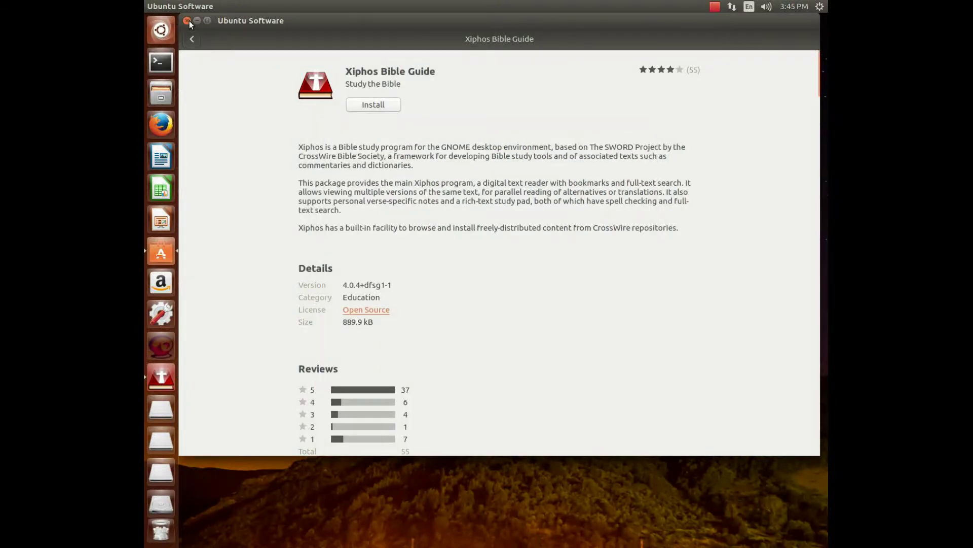
{"action": "left_click", "coordinate": [187, 21]}
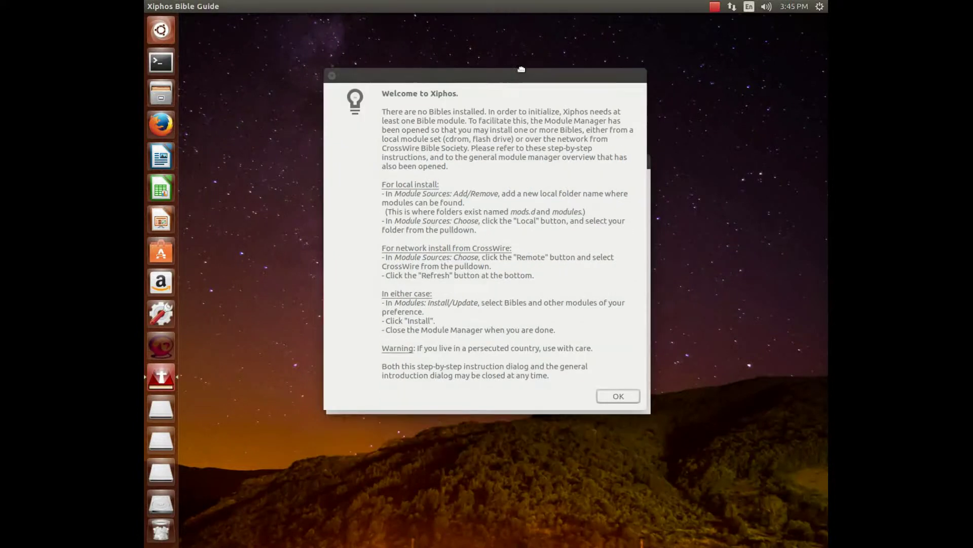
{"action": "left_click_drag", "start_coordinate": [524, 119], "coordinate": [491, 355]}
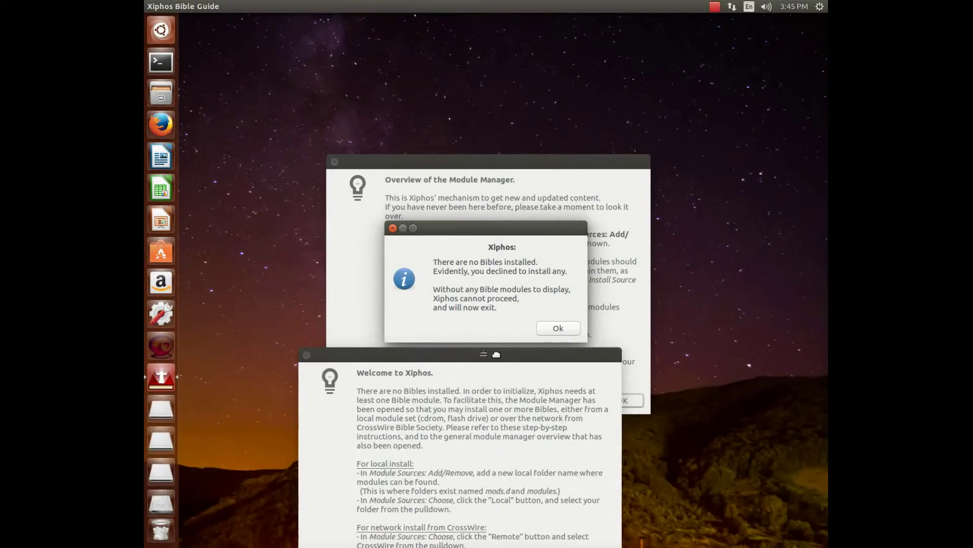
{"action": "left_click", "coordinate": [559, 328]}
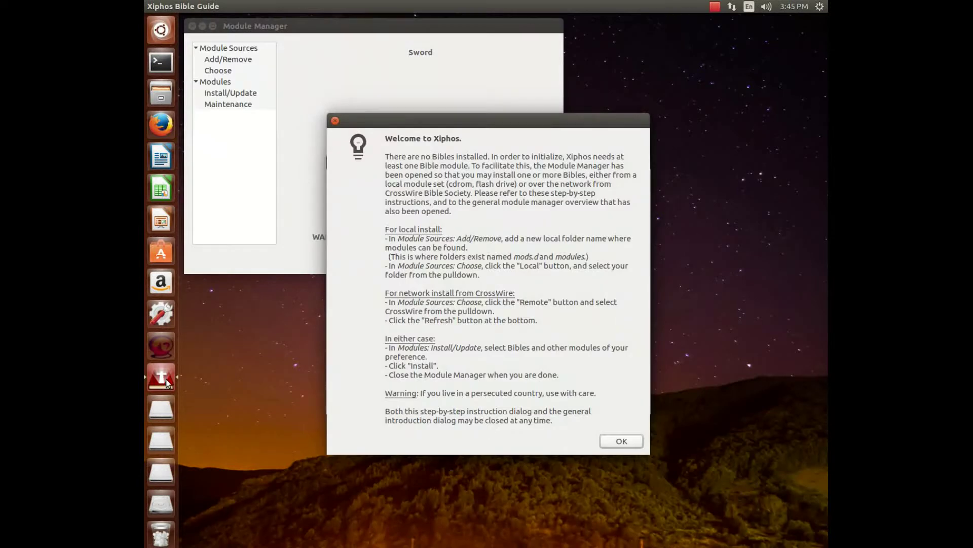
Step: Rearrange the Welcome and Module Manager windows to read the setup instructions, and highlight "CrossWire Bible Society" in the text
{"action": "left_click_drag", "start_coordinate": [508, 120], "coordinate": [544, 211]}
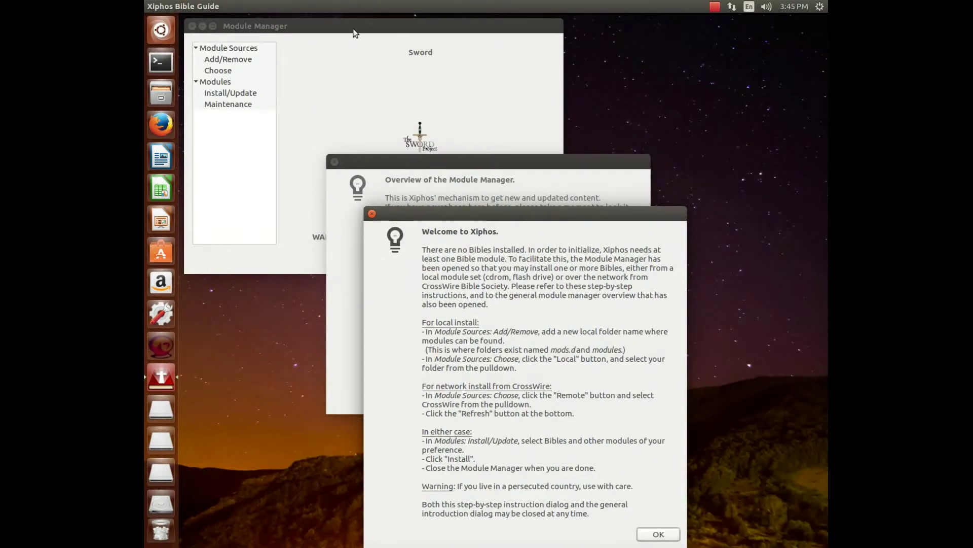
{"action": "left_click", "coordinate": [348, 75]}
{"action": "left_click_drag", "start_coordinate": [356, 27], "coordinate": [399, 56]}
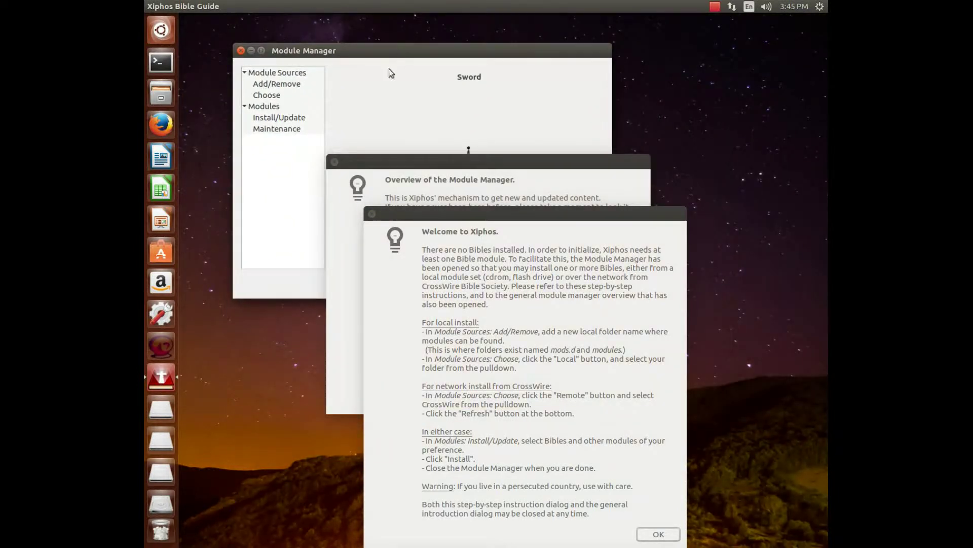
{"action": "left_click_drag", "start_coordinate": [568, 214], "coordinate": [568, 144]}
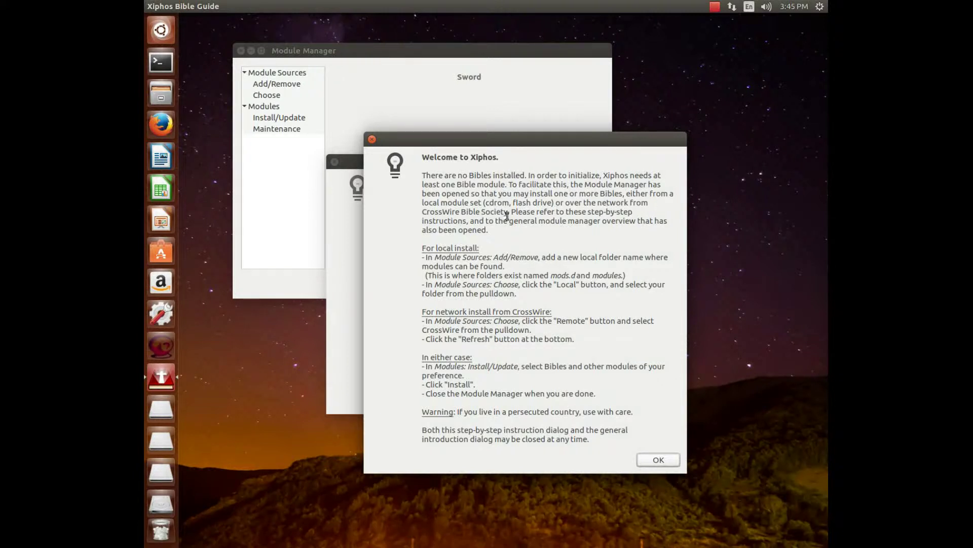
{"action": "left_click_drag", "start_coordinate": [422, 213], "coordinate": [502, 214]}
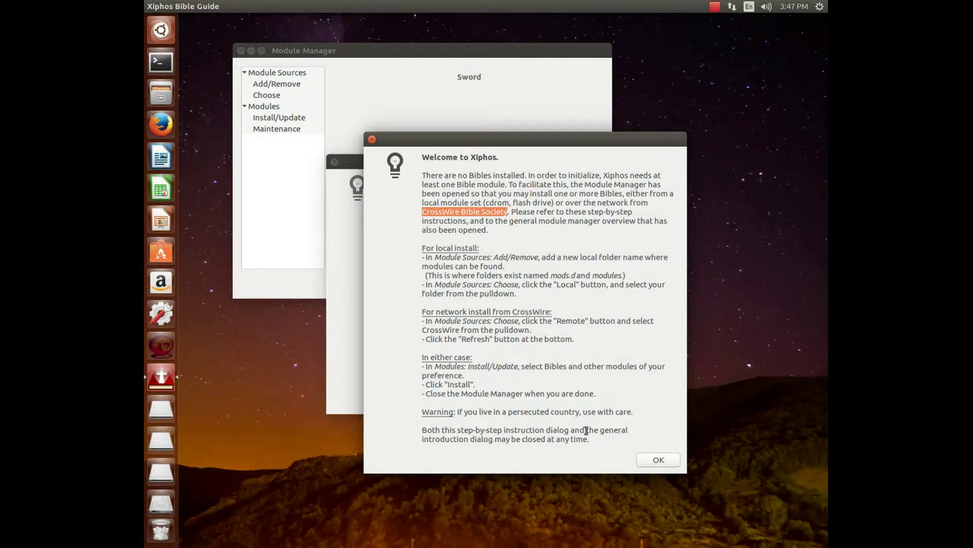
Step: Dismiss the Welcome and Module Manager overview dialogs, and move the Module Manager window toward the desktop's centre
{"action": "left_click", "coordinate": [658, 461]}
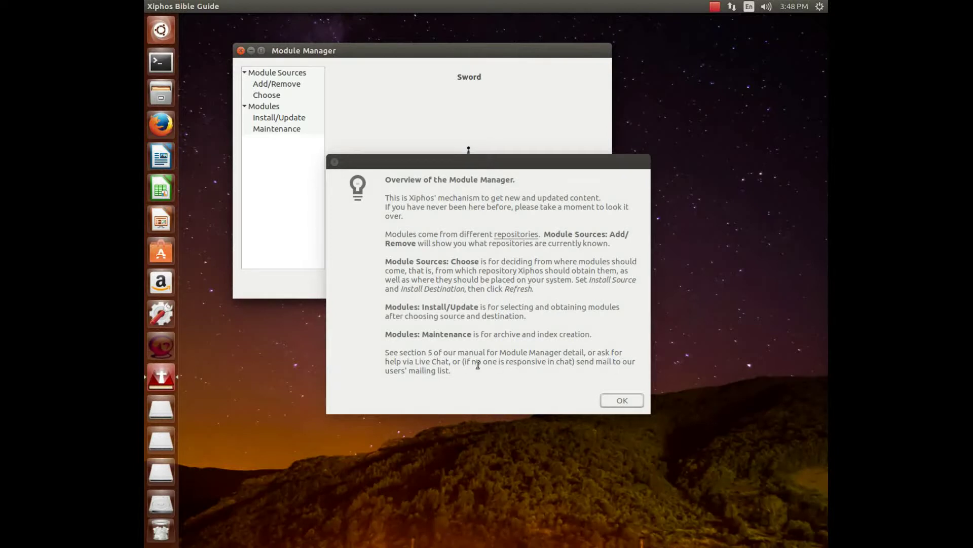
{"action": "left_click", "coordinate": [622, 401]}
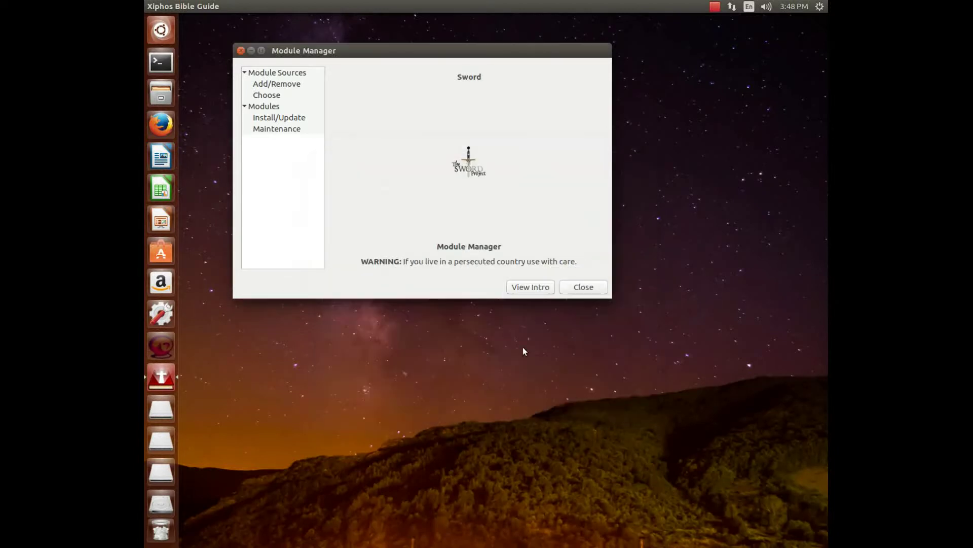
{"action": "left_click_drag", "start_coordinate": [409, 51], "coordinate": [477, 127]}
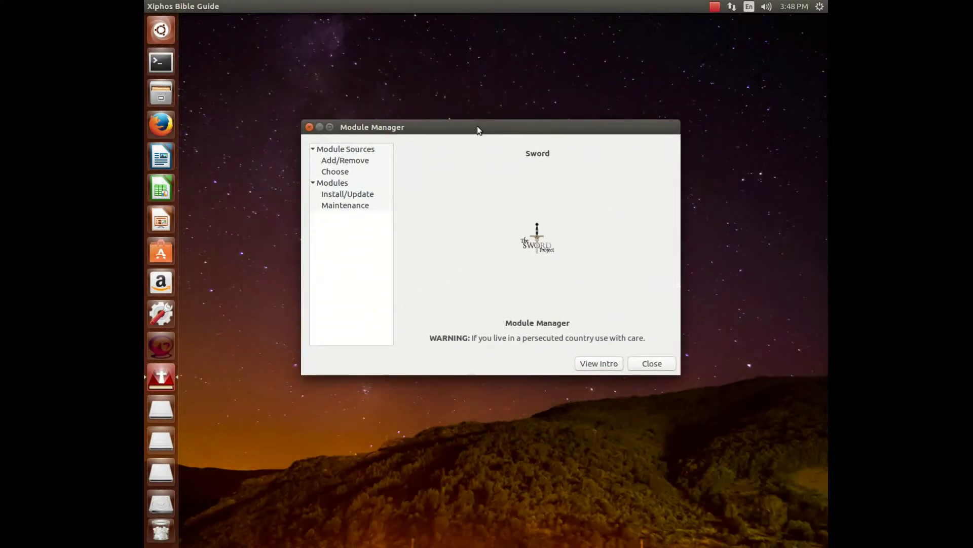
Step: Show the Add and Remove Sources page and review the current remote sources
{"action": "left_click", "coordinate": [349, 150]}
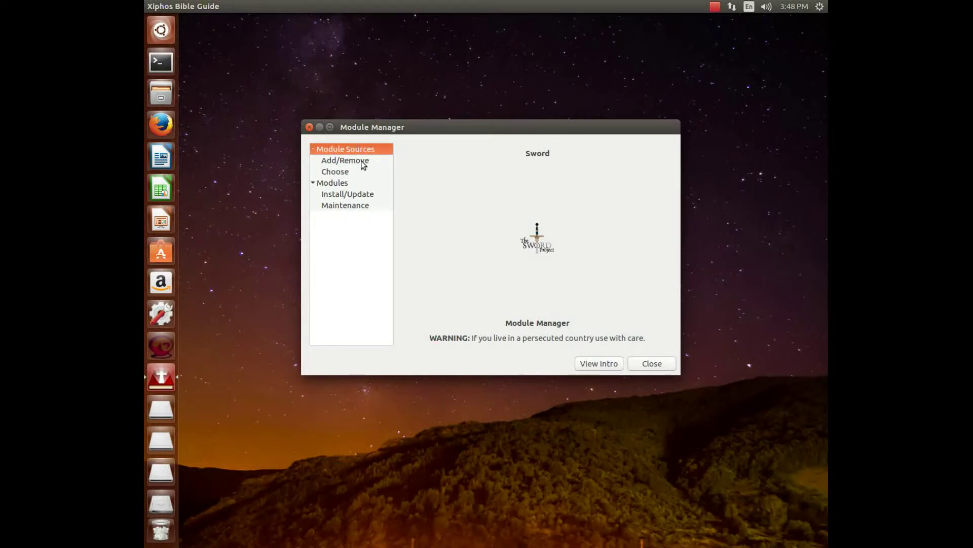
{"action": "left_click", "coordinate": [358, 161]}
{"action": "scroll", "coordinate": [507, 309], "scroll_direction": "down", "scroll_amount": 1}
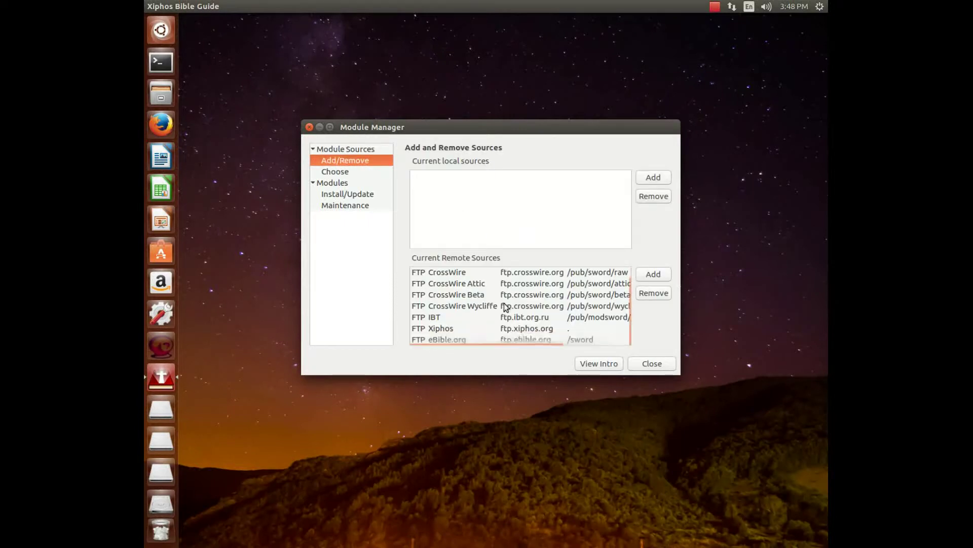
{"action": "scroll", "coordinate": [507, 318], "scroll_direction": "up", "scroll_amount": 1}
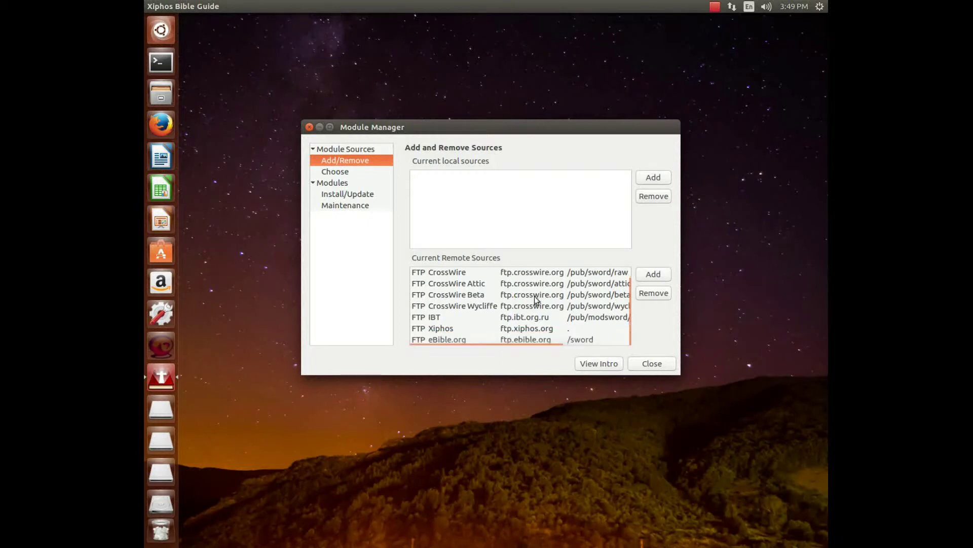
{"action": "scroll", "coordinate": [533, 305], "scroll_direction": "up", "scroll_amount": 1}
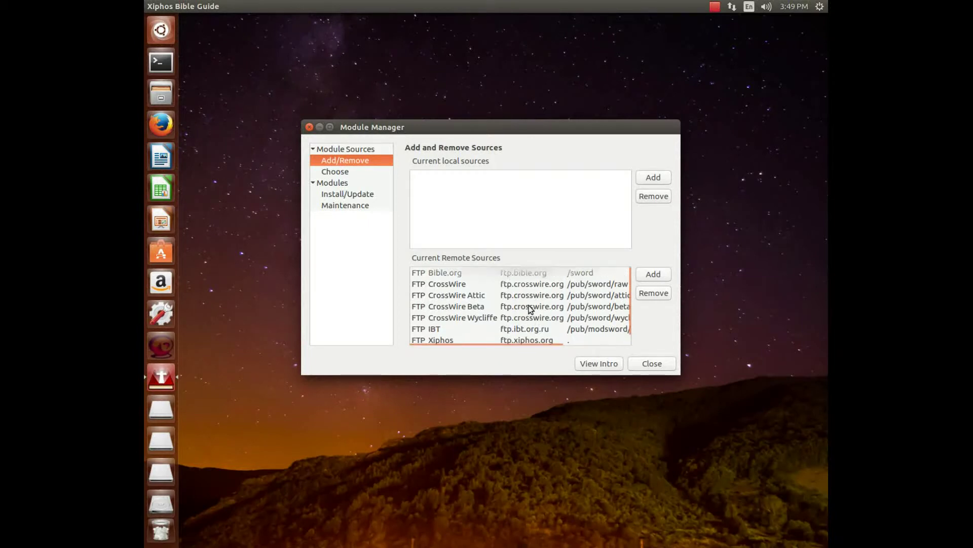
Step: Try to add Bible.org as a remote source, then start adding a local source and cancel the folder selection
{"action": "left_click", "coordinate": [441, 273]}
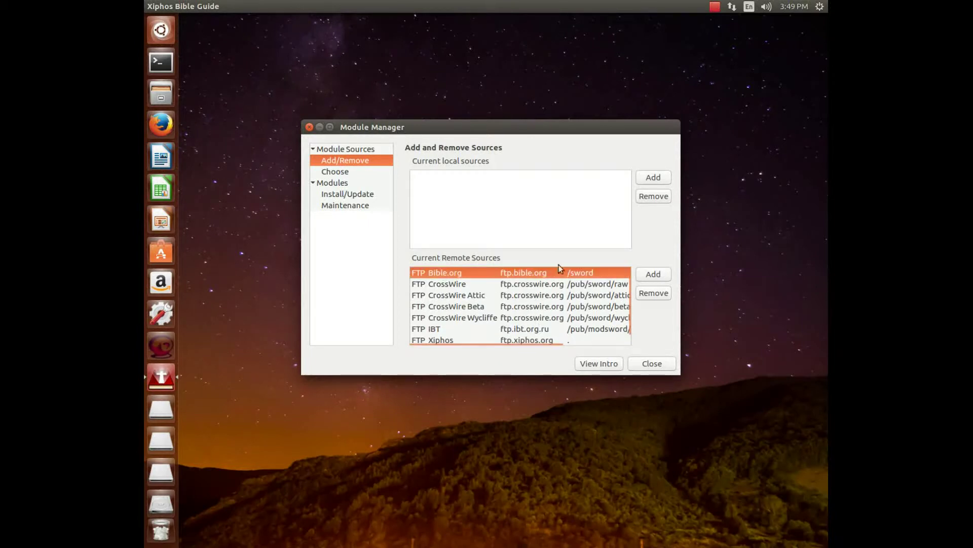
{"action": "left_click", "coordinate": [652, 274]}
{"action": "left_click", "coordinate": [564, 347]}
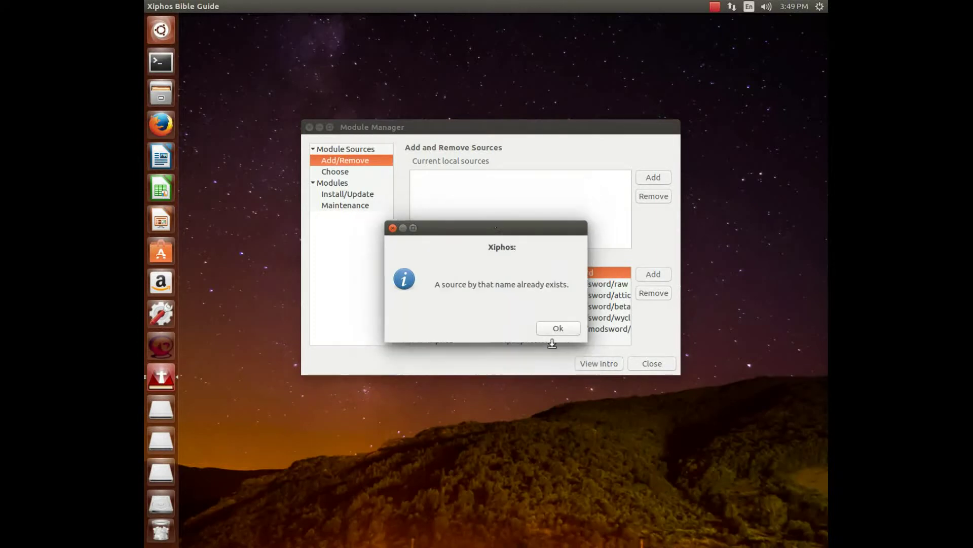
{"action": "left_click", "coordinate": [565, 329]}
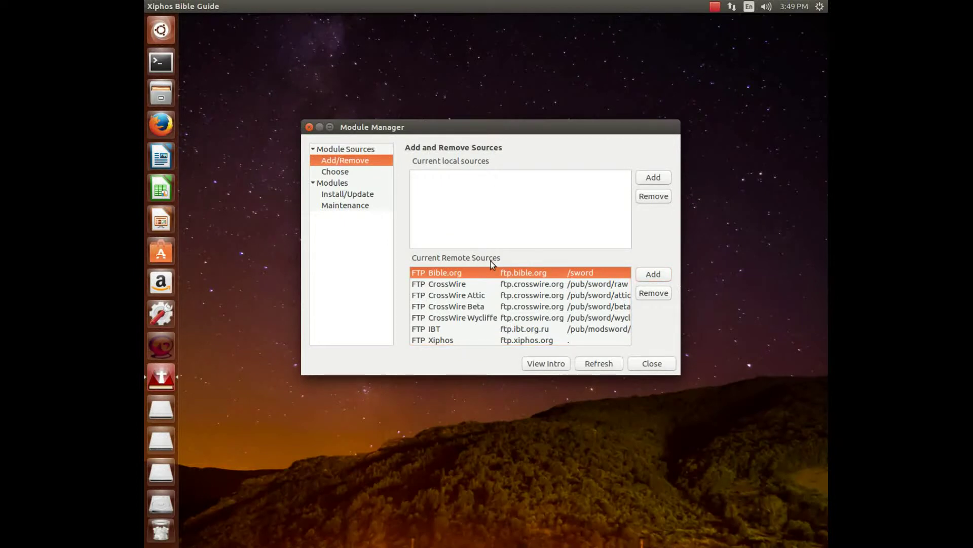
{"action": "left_click", "coordinate": [653, 178]}
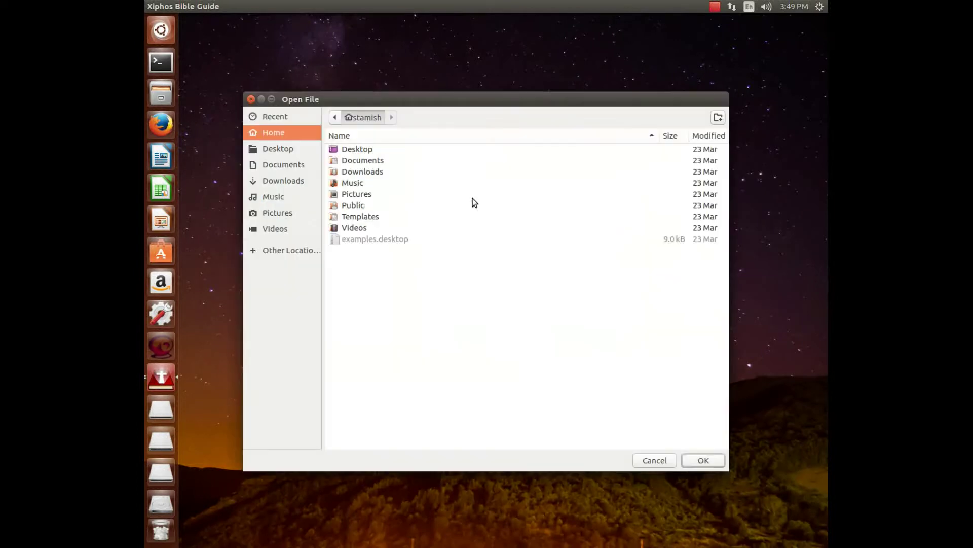
{"action": "left_click", "coordinate": [251, 100]}
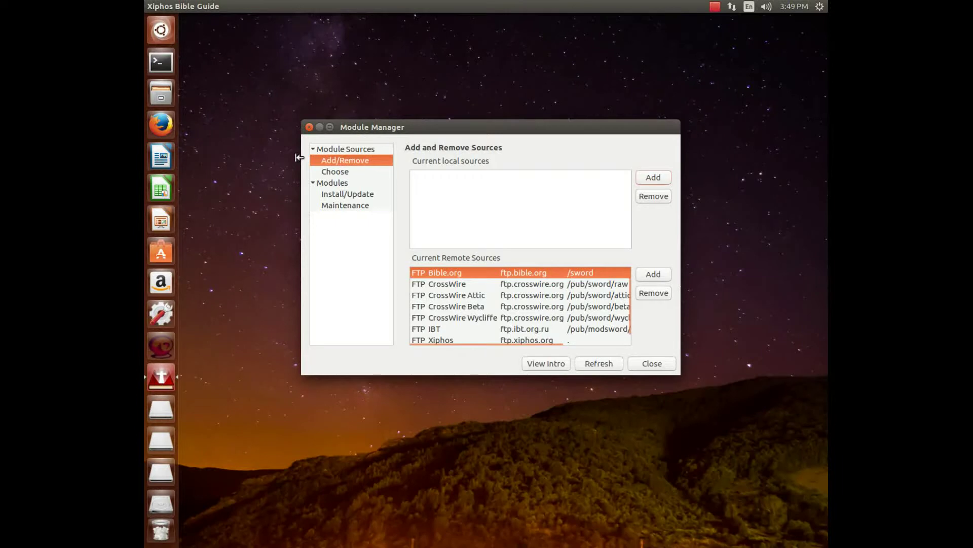
Step: Look over the remote repositories offered as install sources on the Choose page
{"action": "left_click", "coordinate": [345, 172]}
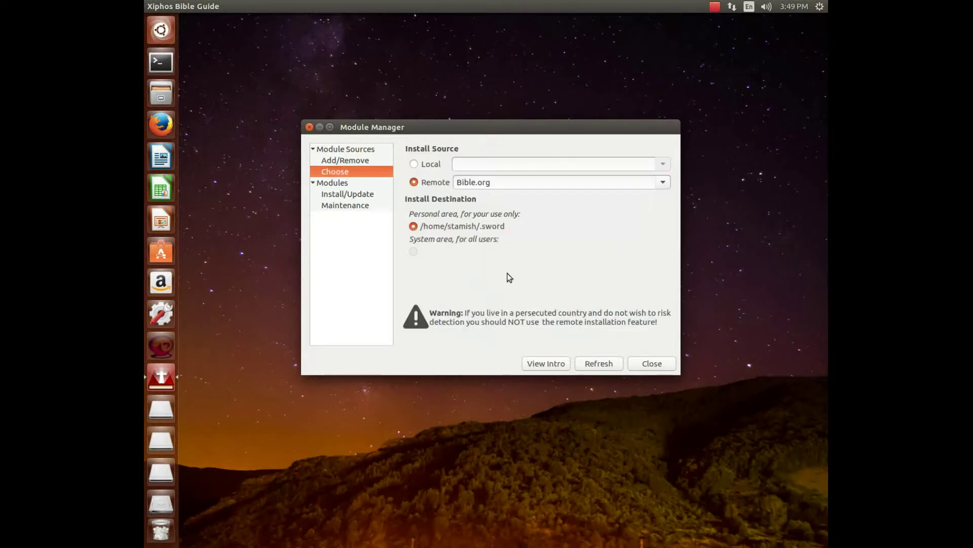
{"action": "left_click", "coordinate": [663, 182]}
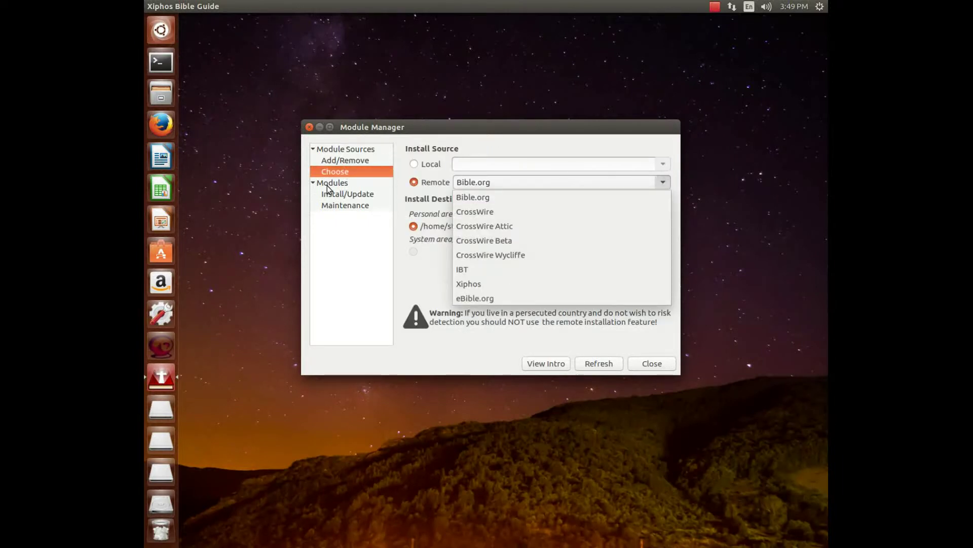
{"action": "left_click", "coordinate": [338, 159]}
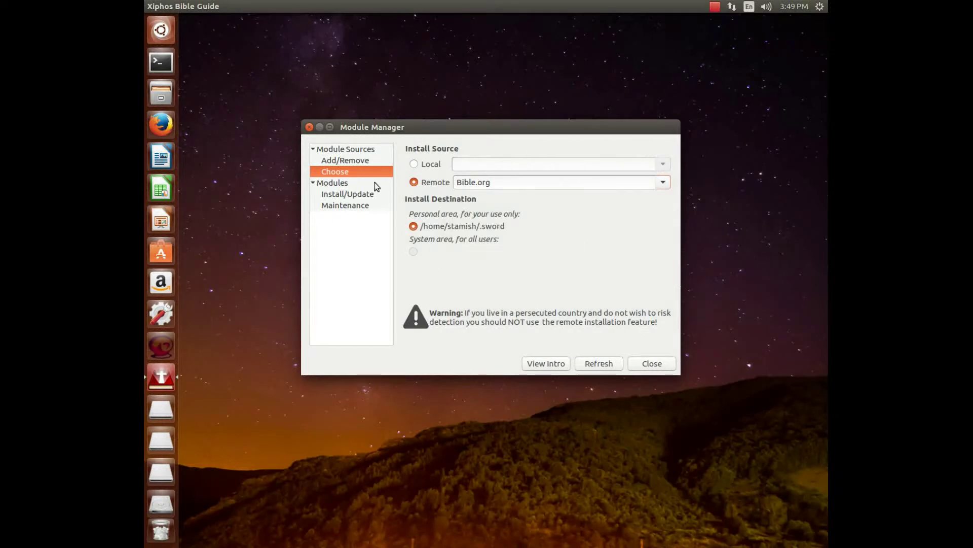
Step: Return to the Add and Remove Sources page and go through the CrossWire entries among the current remote sources
{"action": "left_click", "coordinate": [351, 162]}
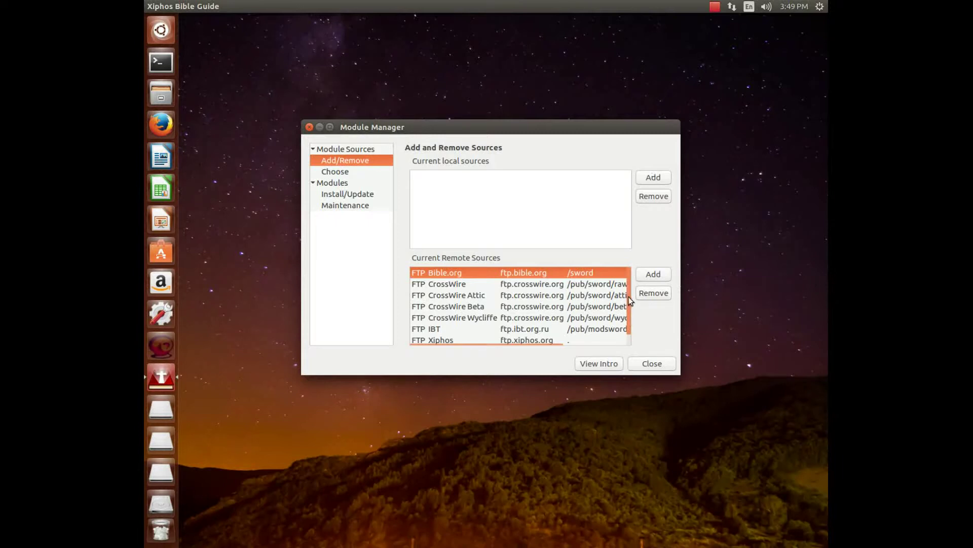
{"action": "mouse_move", "coordinate": [631, 296]}
{"action": "left_mouse_down"}
{"action": "mouse_move", "coordinate": [631, 324]}
{"action": "mouse_move", "coordinate": [629, 296]}
{"action": "left_mouse_up"}
{"action": "left_click", "coordinate": [530, 284]}
{"action": "left_click", "coordinate": [531, 295]}
{"action": "left_click", "coordinate": [539, 306]}
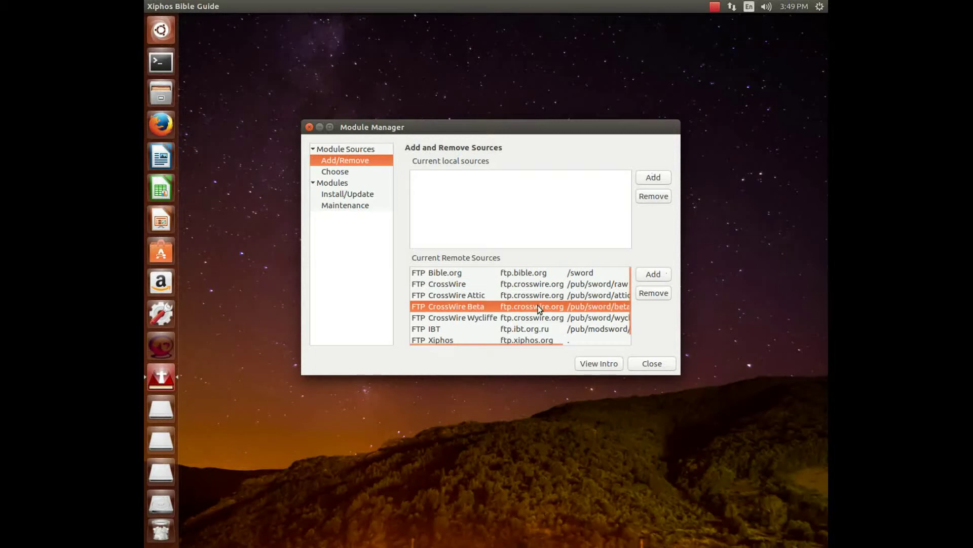
{"action": "left_click", "coordinate": [522, 316]}
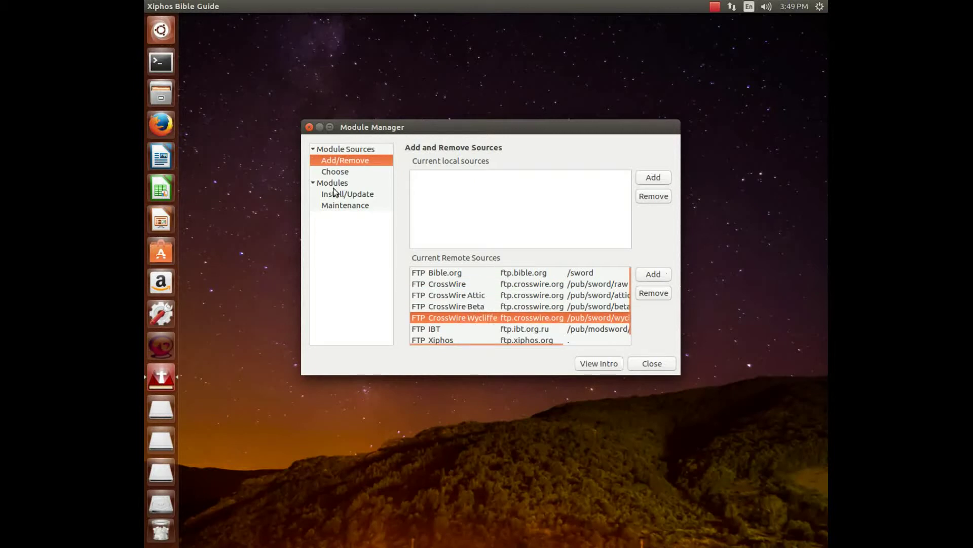
Step: Choose CrossWire as the remote install source and refresh its module list
{"action": "left_click", "coordinate": [336, 172]}
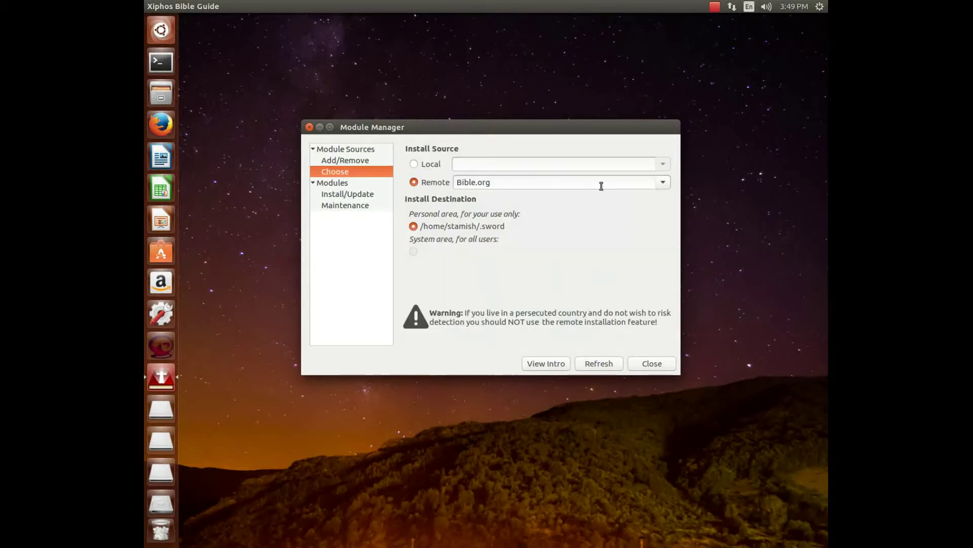
{"action": "left_click", "coordinate": [662, 183]}
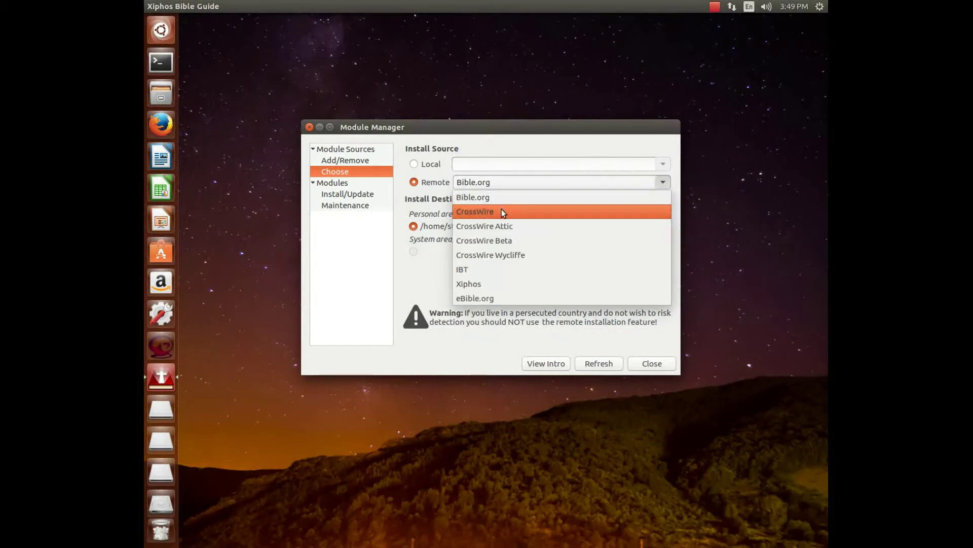
{"action": "left_click", "coordinate": [484, 209]}
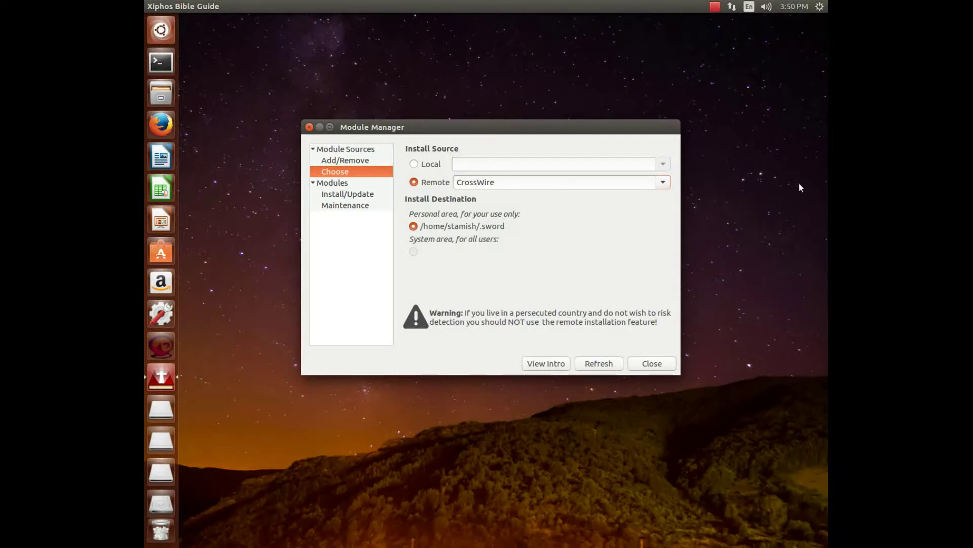
{"action": "left_click", "coordinate": [663, 182]}
{"action": "left_click", "coordinate": [486, 198]}
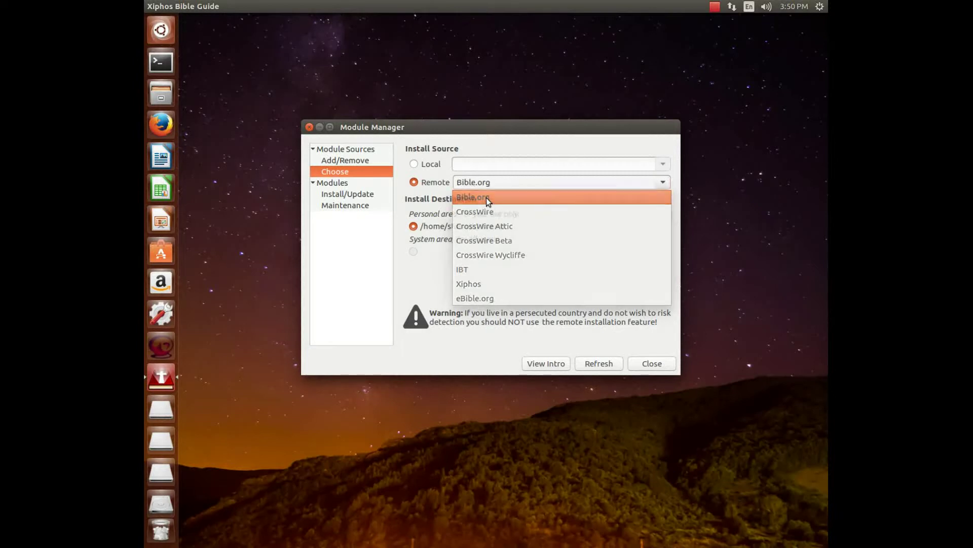
{"action": "left_click", "coordinate": [657, 184]}
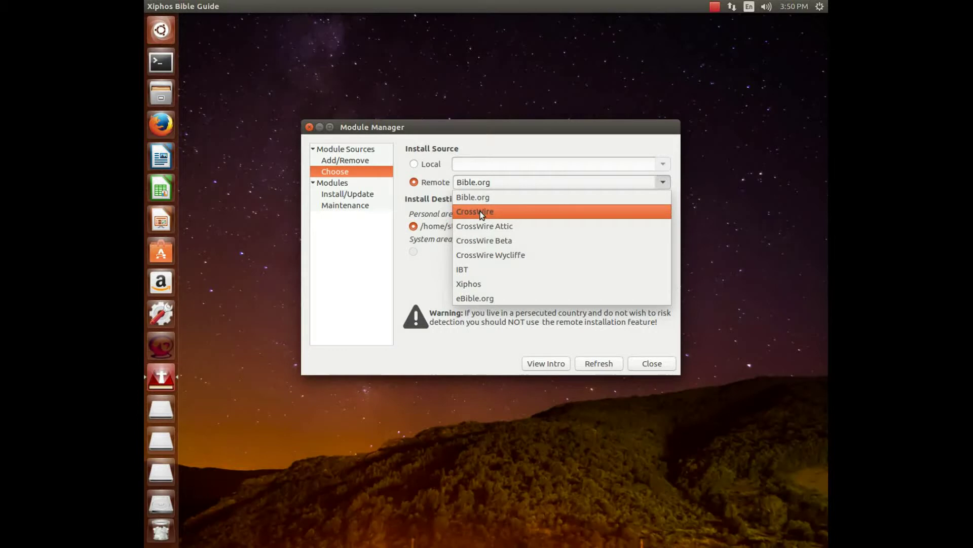
{"action": "left_click", "coordinate": [481, 212]}
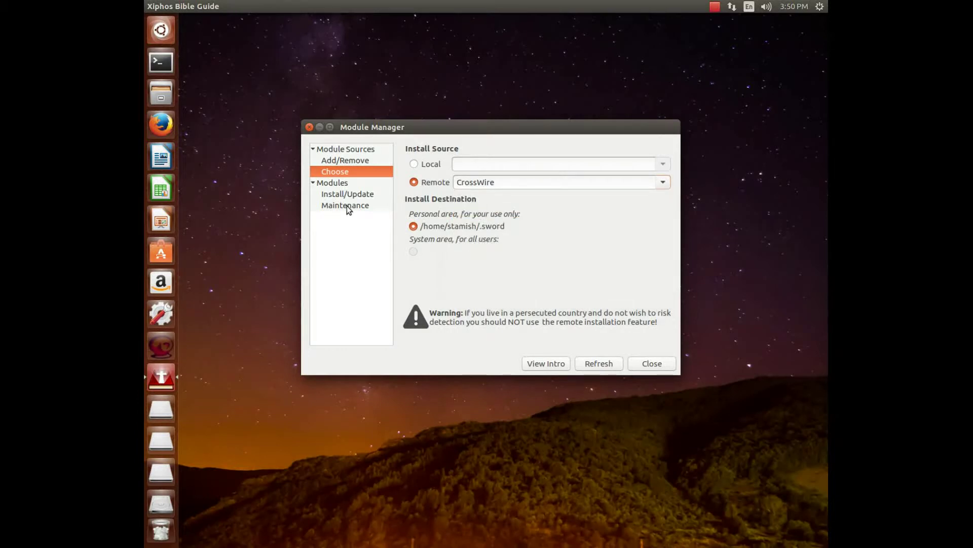
{"action": "left_click", "coordinate": [593, 363]}
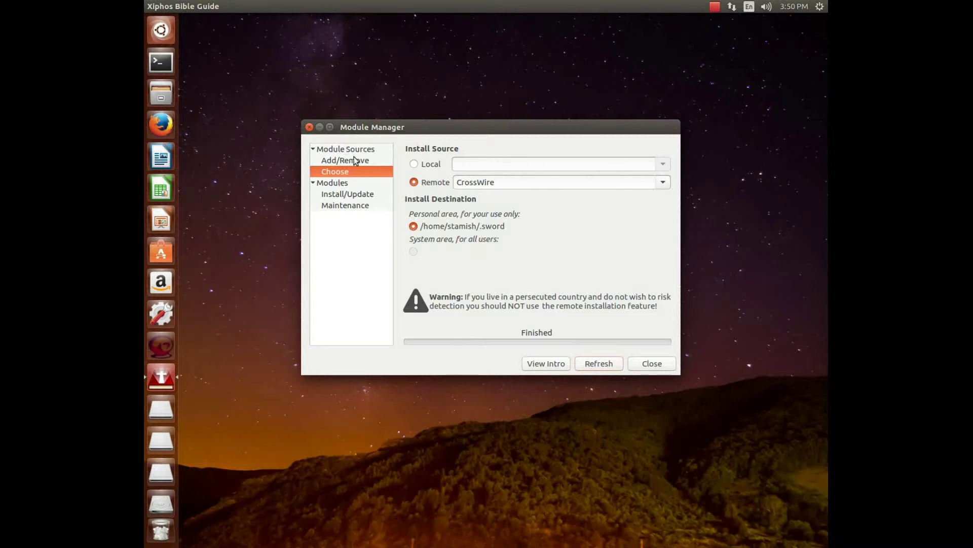
Step: Show the CrossWire modules available to install or update, and browse the languages under Biblical Texts
{"action": "left_click", "coordinate": [341, 182]}
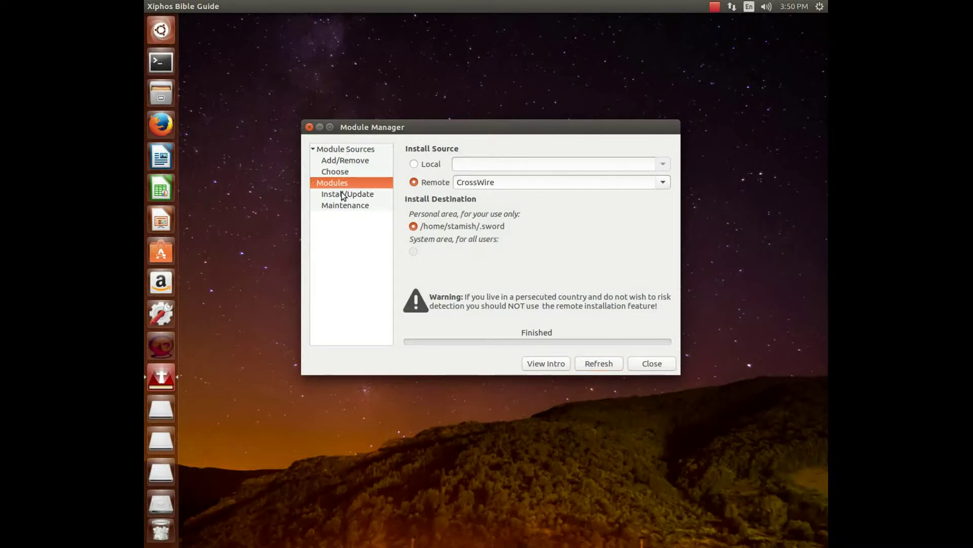
{"action": "left_click", "coordinate": [348, 194]}
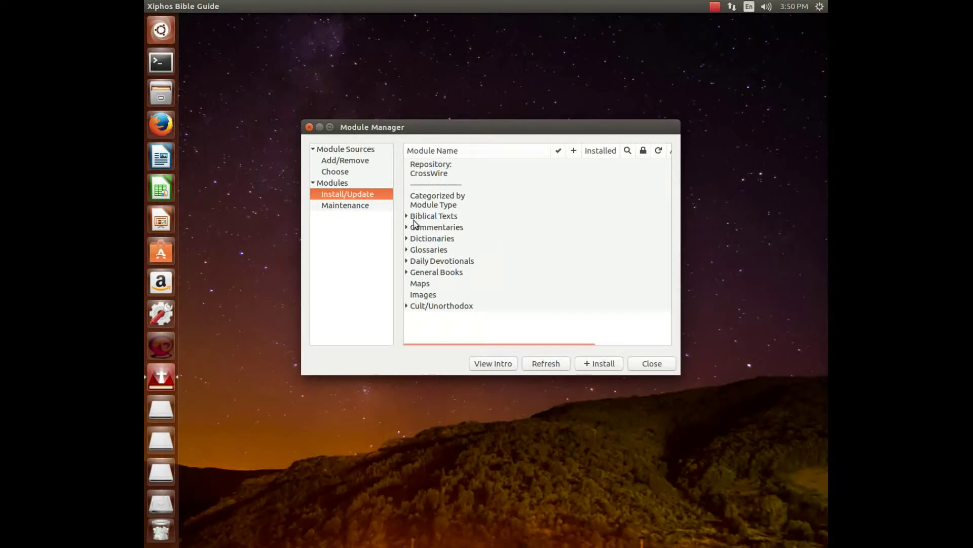
{"action": "double_click", "coordinate": [415, 219]}
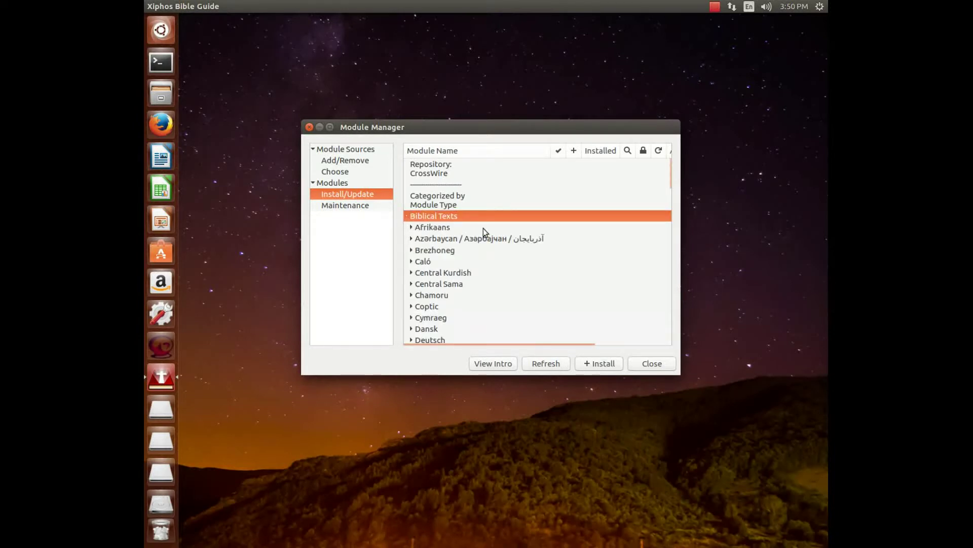
{"action": "scroll", "coordinate": [458, 239], "scroll_direction": "down", "scroll_amount": 3}
{"action": "scroll", "coordinate": [458, 238], "scroll_direction": "up", "scroll_amount": 3}
{"action": "scroll", "coordinate": [471, 213], "scroll_direction": "down", "scroll_amount": 2}
{"action": "scroll", "coordinate": [456, 223], "scroll_direction": "up", "scroll_amount": 2}
{"action": "scroll", "coordinate": [424, 254], "scroll_direction": "down", "scroll_amount": 4}
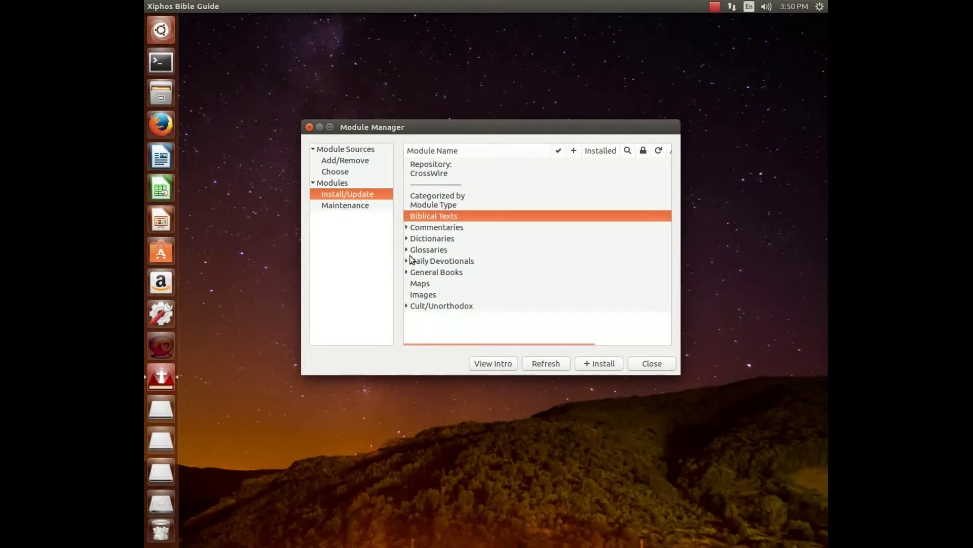
Step: Expand Biblical Texts and its English group, and look through the available English translations
{"action": "double_click", "coordinate": [424, 217]}
{"action": "scroll", "coordinate": [436, 284], "scroll_direction": "down", "scroll_amount": 5}
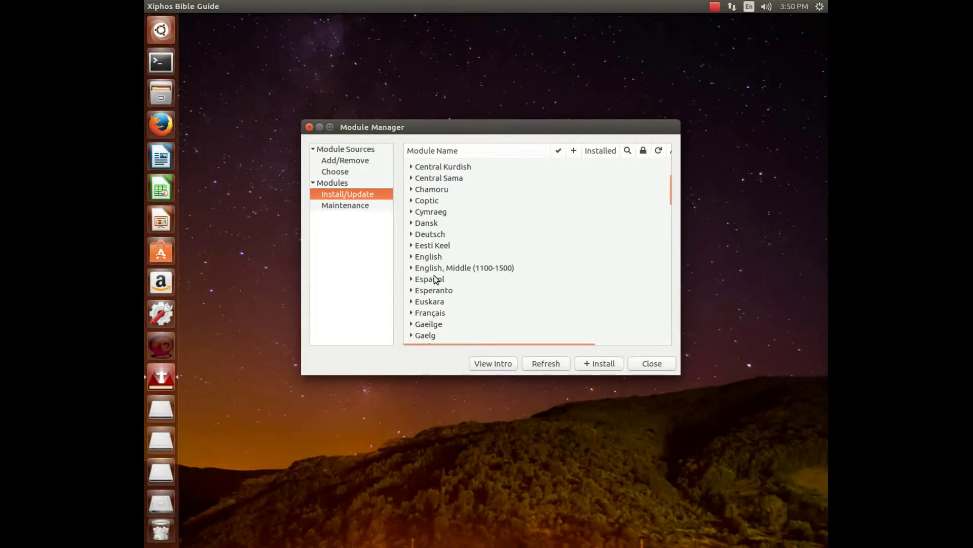
{"action": "double_click", "coordinate": [427, 255]}
{"action": "scroll", "coordinate": [482, 239], "scroll_direction": "down", "scroll_amount": 3}
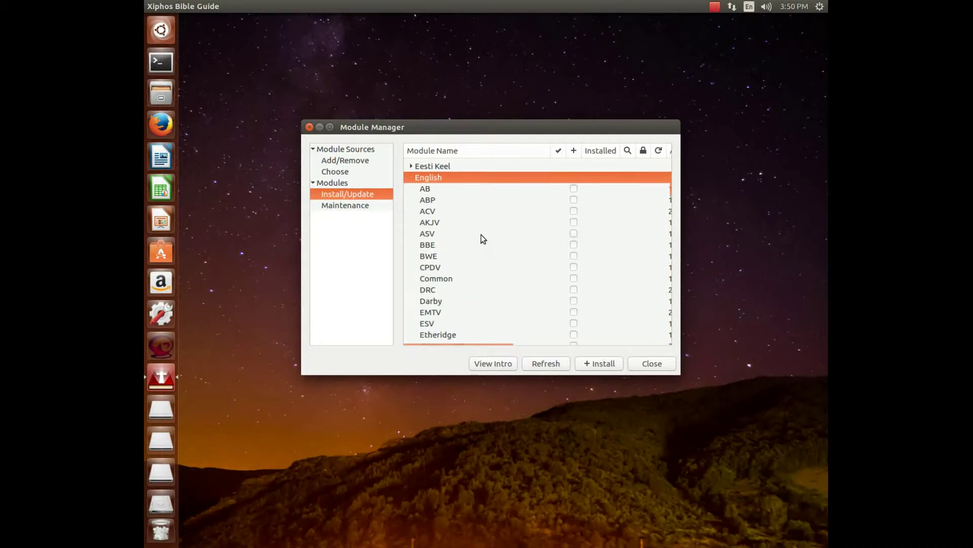
{"action": "scroll", "coordinate": [483, 237], "scroll_direction": "down", "scroll_amount": 3}
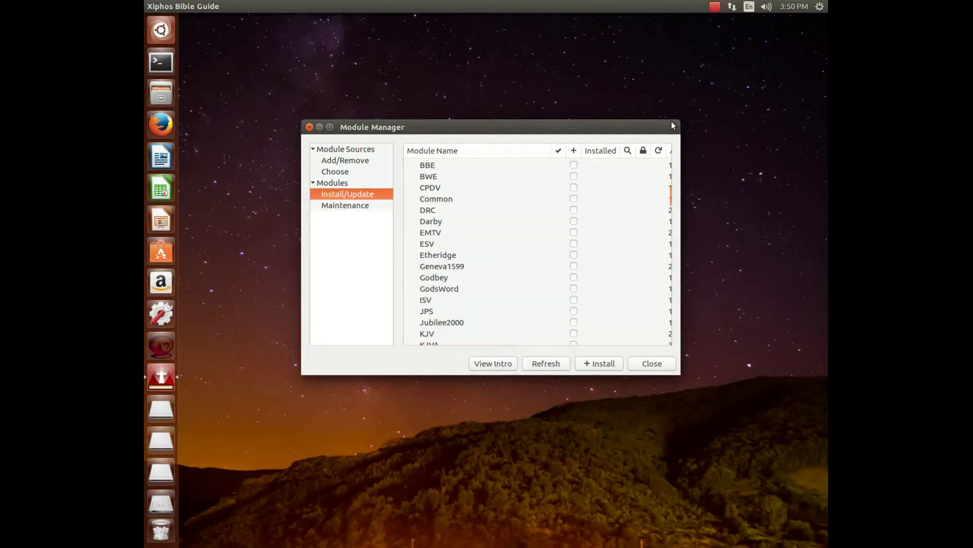
{"action": "double_click", "coordinate": [634, 126]}
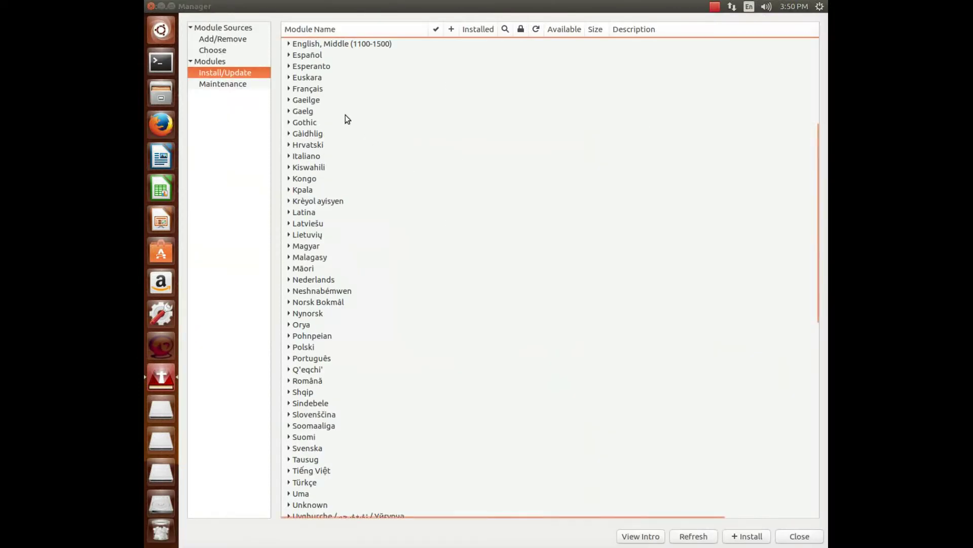
{"action": "left_click_drag", "start_coordinate": [434, 516], "coordinate": [364, 503]}
{"action": "double_click", "coordinate": [533, 8]}
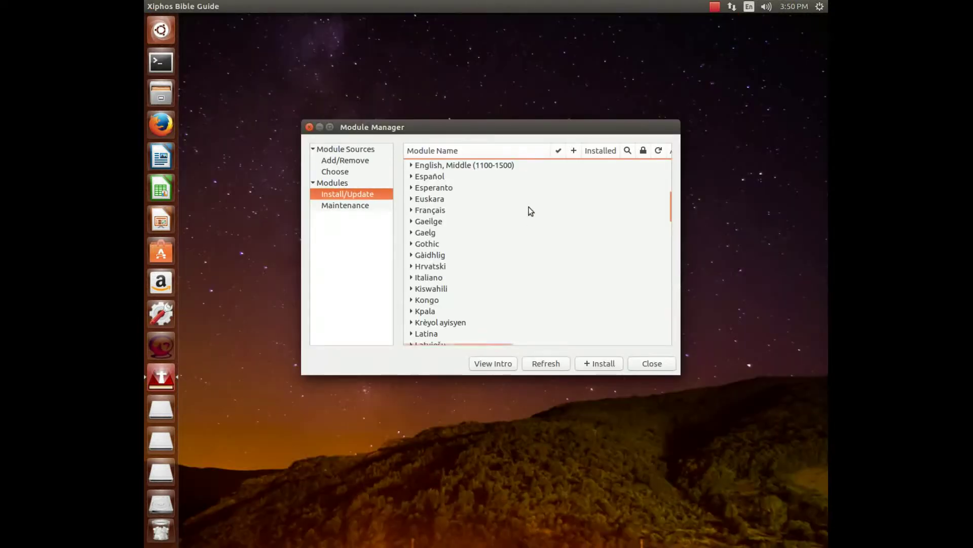
Step: Maximize the Module Manager window and expand the English group under Biblical Texts to show its module details
{"action": "scroll", "coordinate": [473, 258], "scroll_direction": "down", "scroll_amount": 2}
{"action": "scroll", "coordinate": [466, 247], "scroll_direction": "up", "scroll_amount": 5}
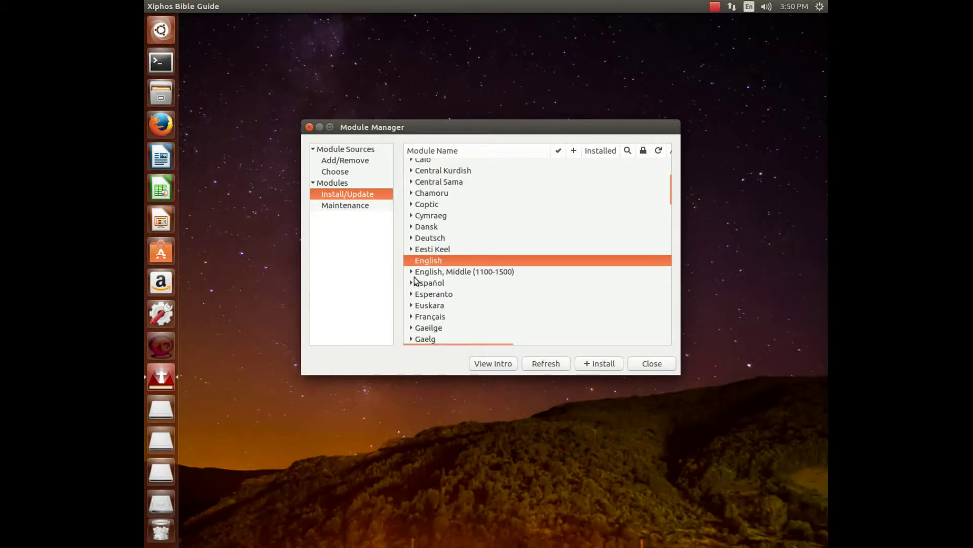
{"action": "double_click", "coordinate": [427, 261]}
{"action": "double_click", "coordinate": [427, 261]}
{"action": "double_click", "coordinate": [428, 261]}
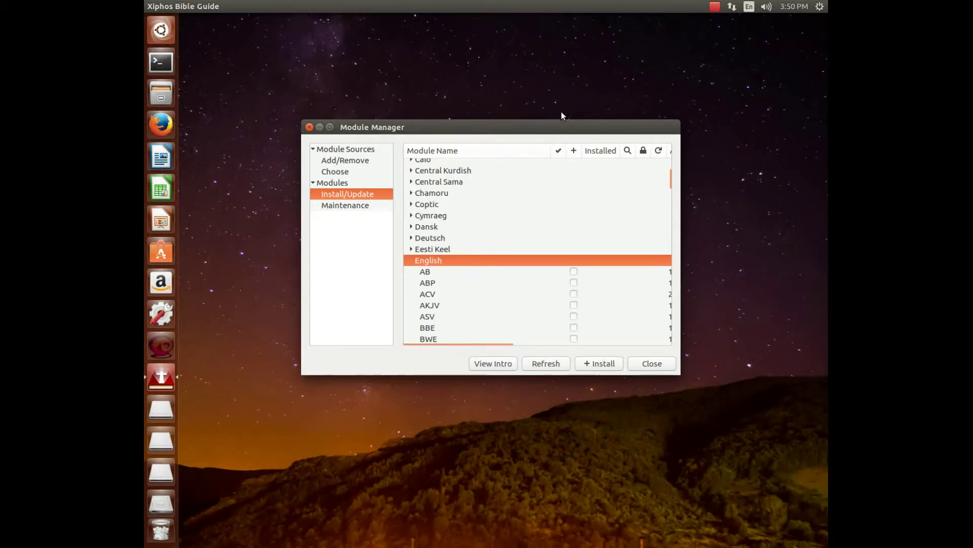
{"action": "double_click", "coordinate": [574, 125]}
{"action": "key", "text": "Left"}
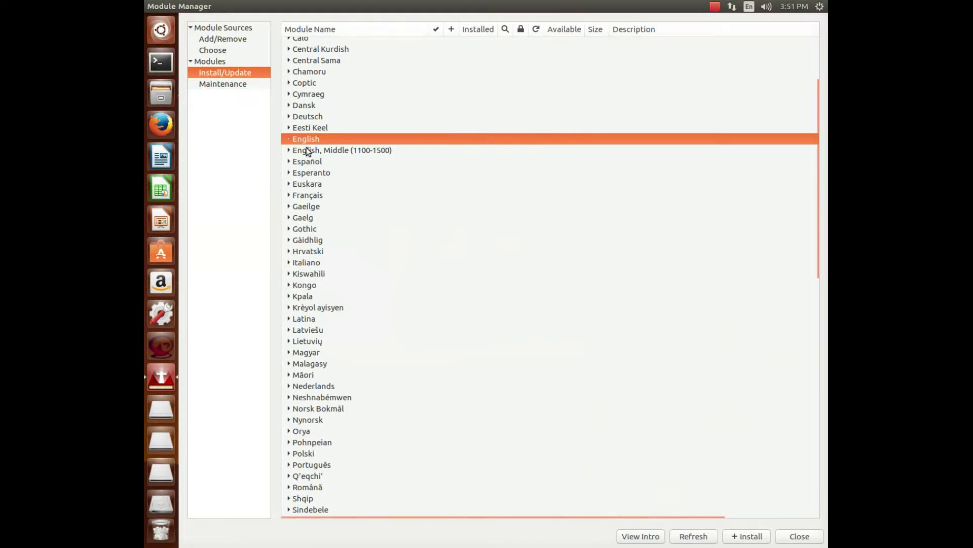
{"action": "double_click", "coordinate": [306, 139]}
{"action": "double_click", "coordinate": [311, 141]}
{"action": "double_click", "coordinate": [312, 142]}
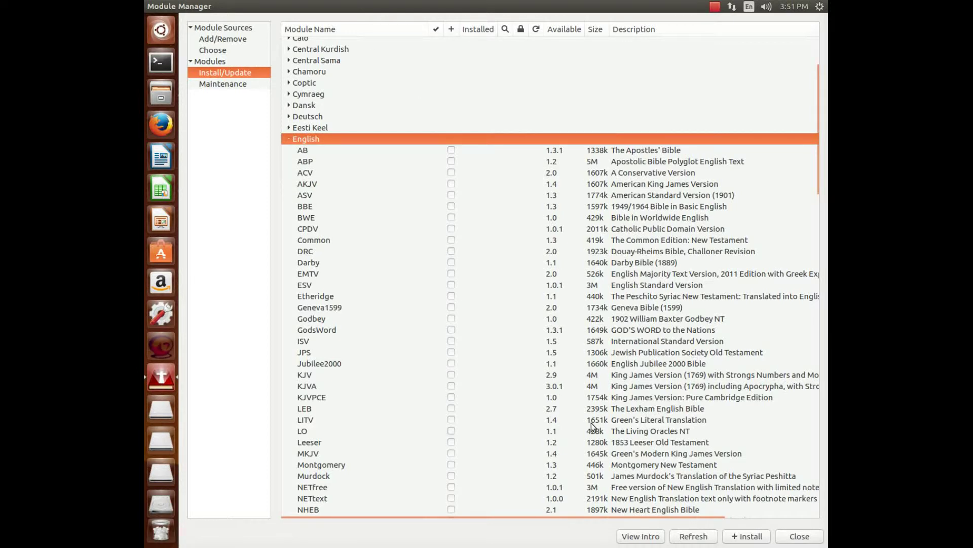
Step: Mark the English modules AB, ABP, ACV and AKJV for installation, and unmark all four again
{"action": "left_click", "coordinate": [451, 150]}
{"action": "left_click", "coordinate": [452, 161]}
{"action": "left_click", "coordinate": [452, 172]}
{"action": "left_click", "coordinate": [452, 184]}
{"action": "left_click", "coordinate": [452, 184]}
{"action": "left_click", "coordinate": [452, 172]}
{"action": "left_click", "coordinate": [452, 161]}
{"action": "left_click", "coordinate": [451, 150]}
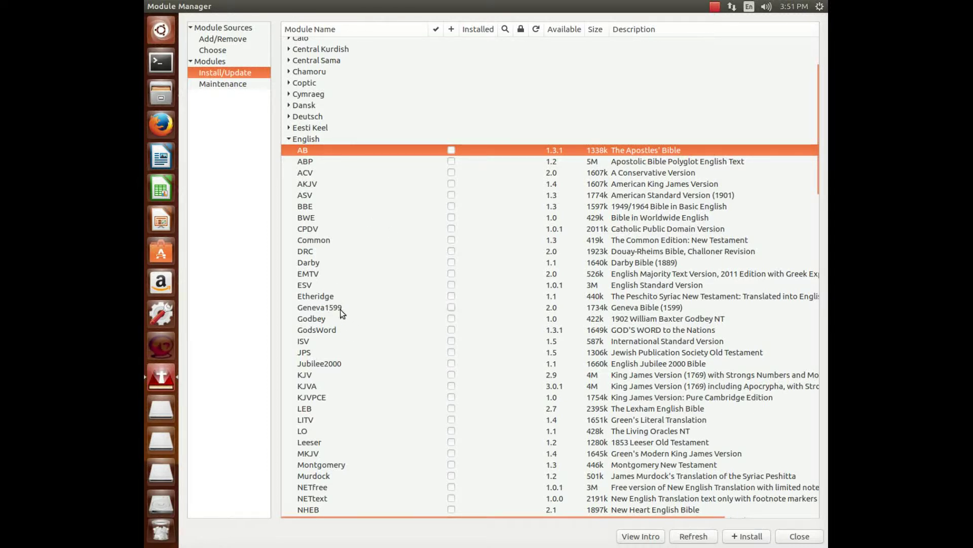
Step: Mark the English Bible modules Geneva1599, KJV, JPS and Webster for installation
{"action": "left_click", "coordinate": [451, 307]}
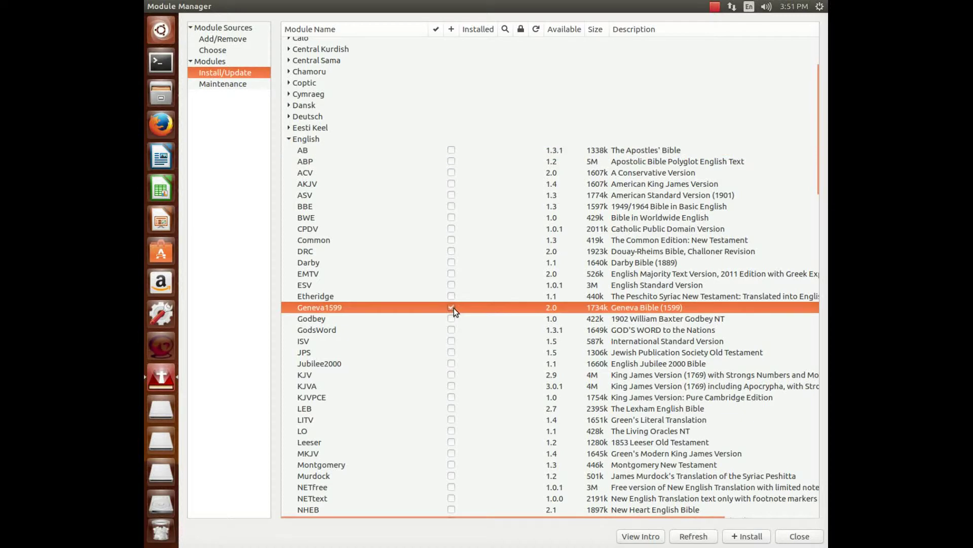
{"action": "scroll", "coordinate": [487, 275], "scroll_direction": "down", "scroll_amount": 5}
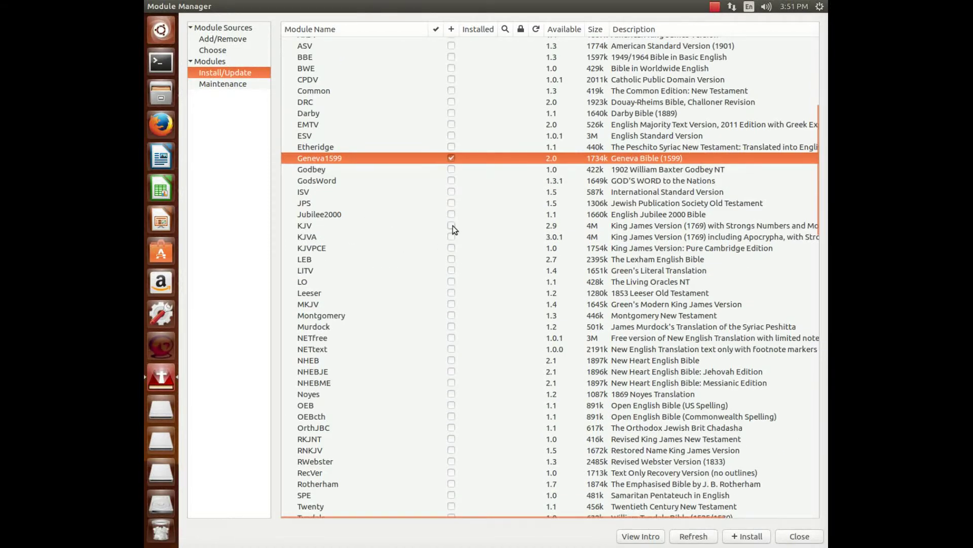
{"action": "left_click", "coordinate": [451, 226]}
{"action": "left_click", "coordinate": [451, 203]}
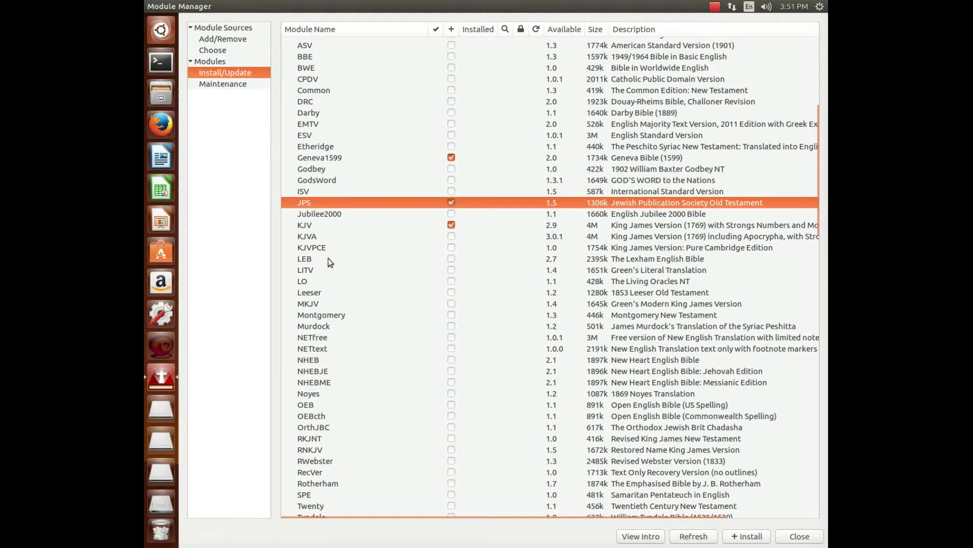
{"action": "scroll", "coordinate": [349, 302], "scroll_direction": "down", "scroll_amount": 5}
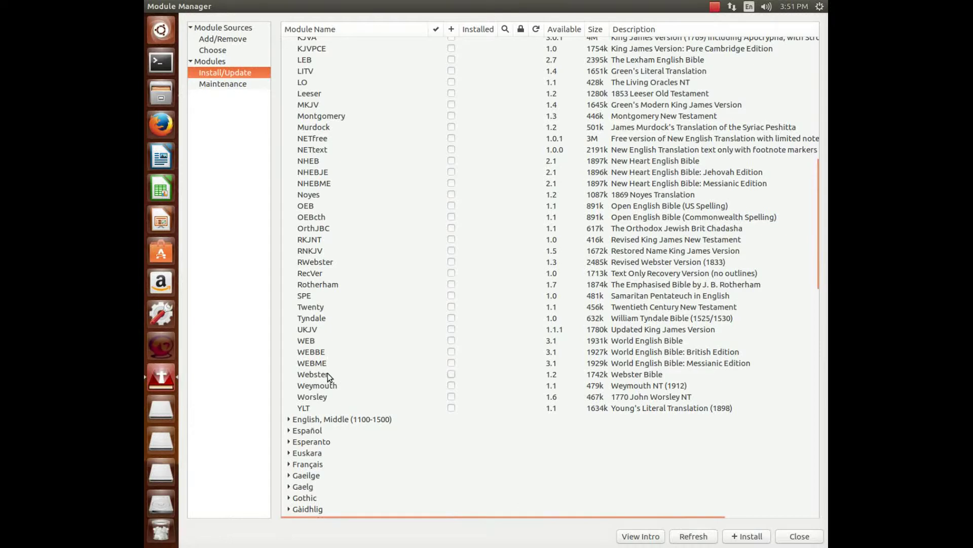
{"action": "left_click", "coordinate": [451, 375]}
Step: Expand the English, Middle (1100-1500) group and mark the Wycliffe module for installation
{"action": "scroll", "coordinate": [482, 299], "scroll_direction": "down", "scroll_amount": 5}
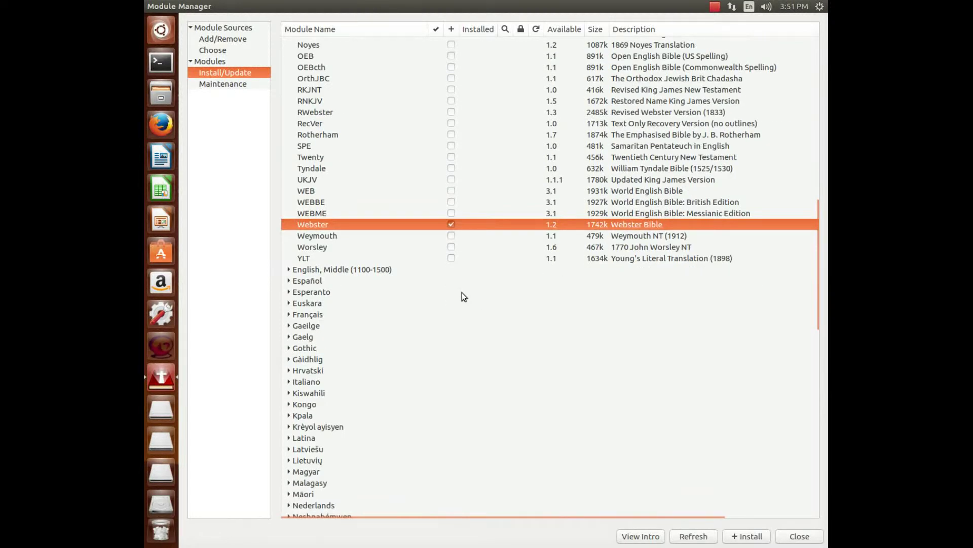
{"action": "double_click", "coordinate": [345, 220]}
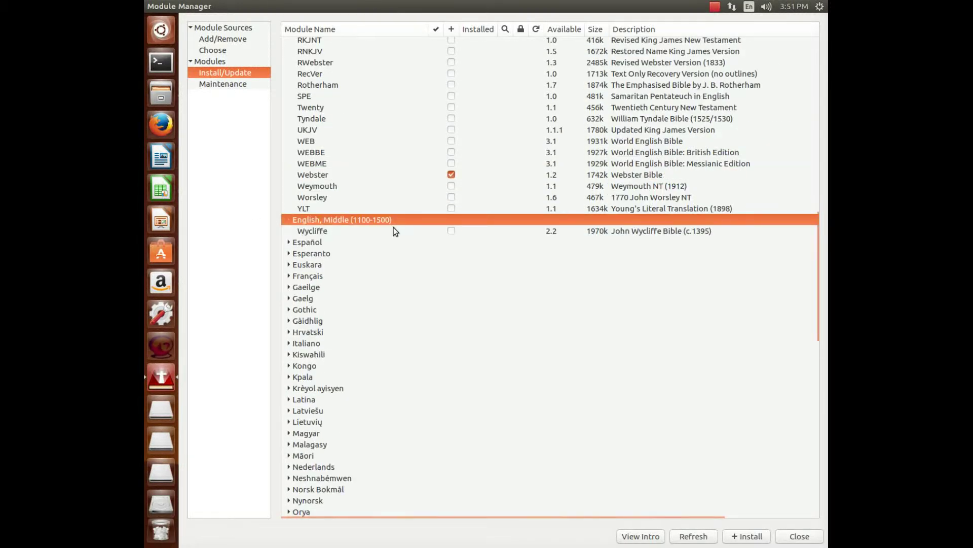
{"action": "left_click", "coordinate": [451, 231]}
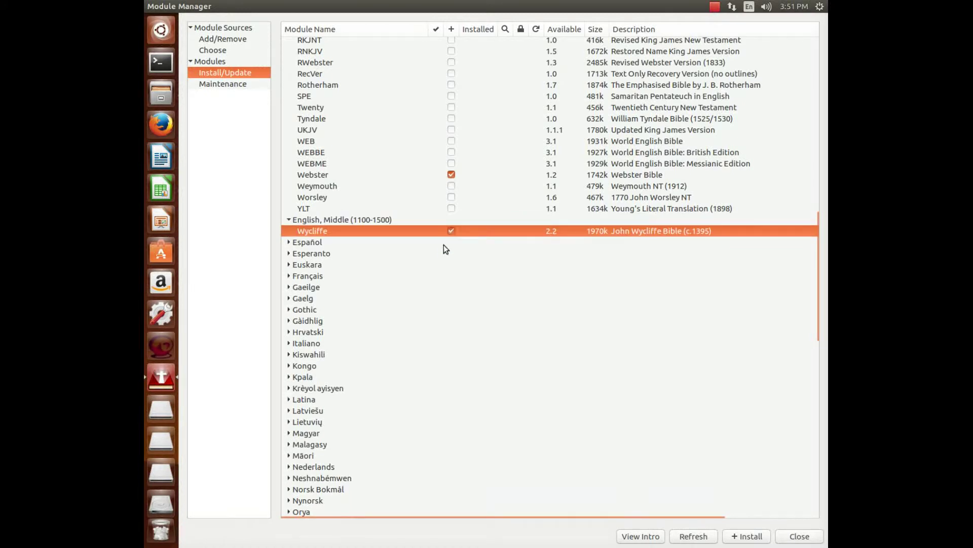
{"action": "scroll", "coordinate": [443, 239], "scroll_direction": "down", "scroll_amount": 15}
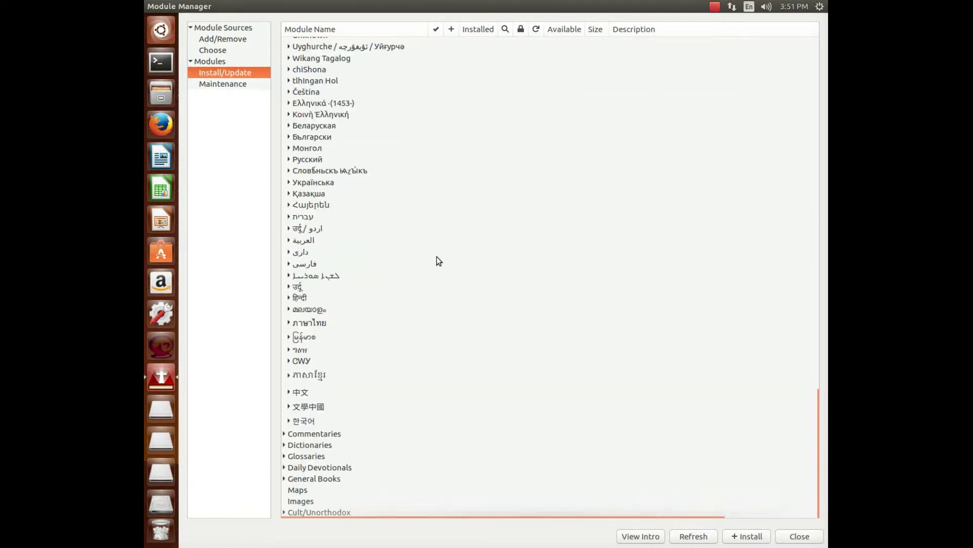
Step: Expand the English group under Commentaries and mark the TSK, Luther and Geneva modules for installation
{"action": "double_click", "coordinate": [313, 433]}
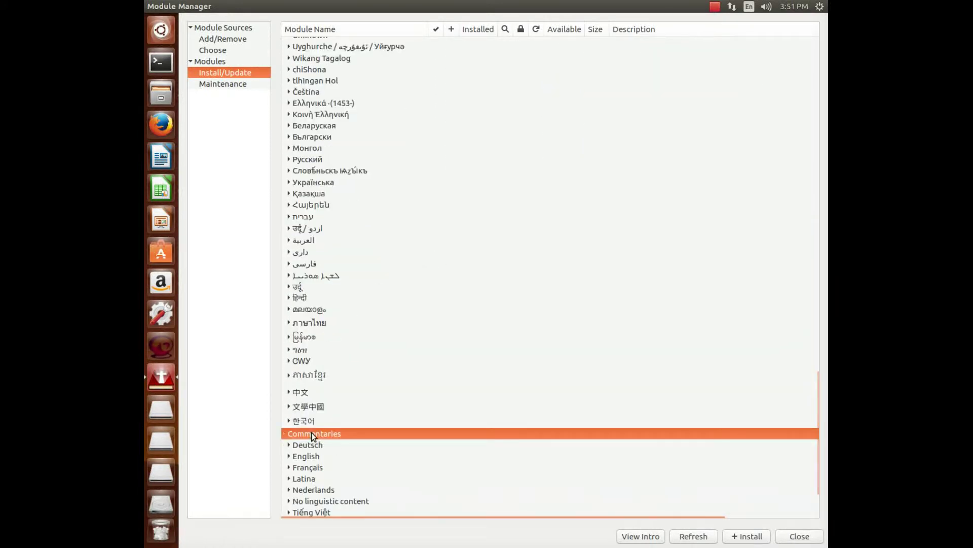
{"action": "scroll", "coordinate": [608, 304], "scroll_direction": "down", "scroll_amount": 2}
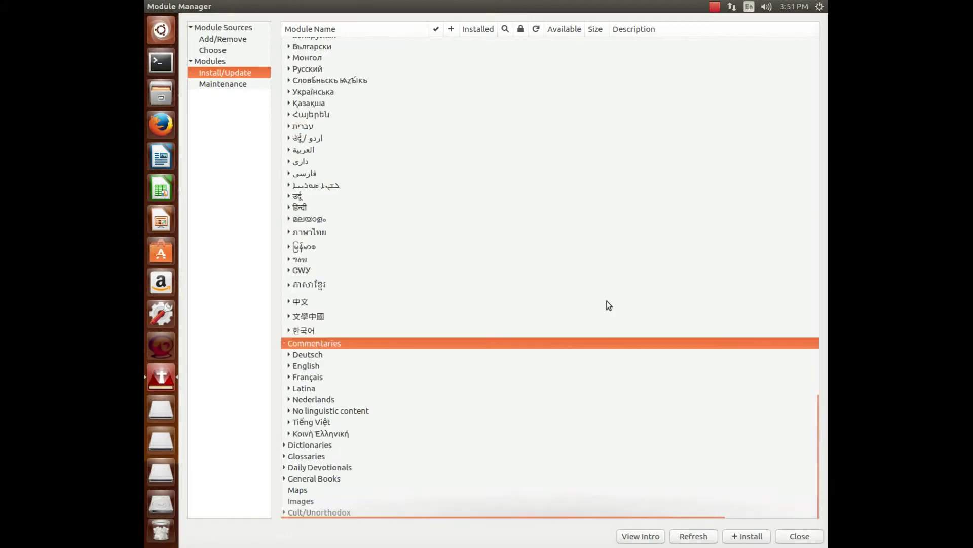
{"action": "double_click", "coordinate": [306, 366]}
{"action": "scroll", "coordinate": [556, 290], "scroll_direction": "down", "scroll_amount": 5}
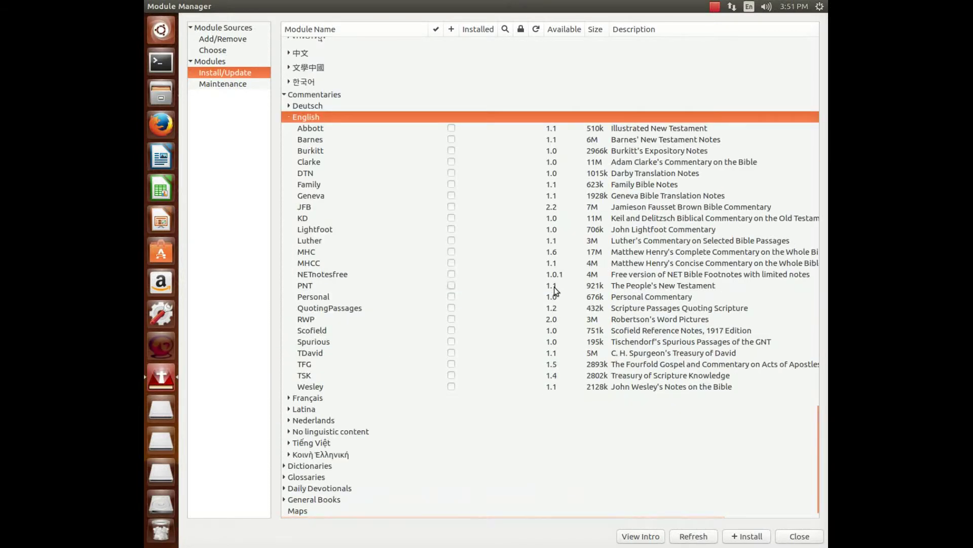
{"action": "left_click", "coordinate": [451, 375]}
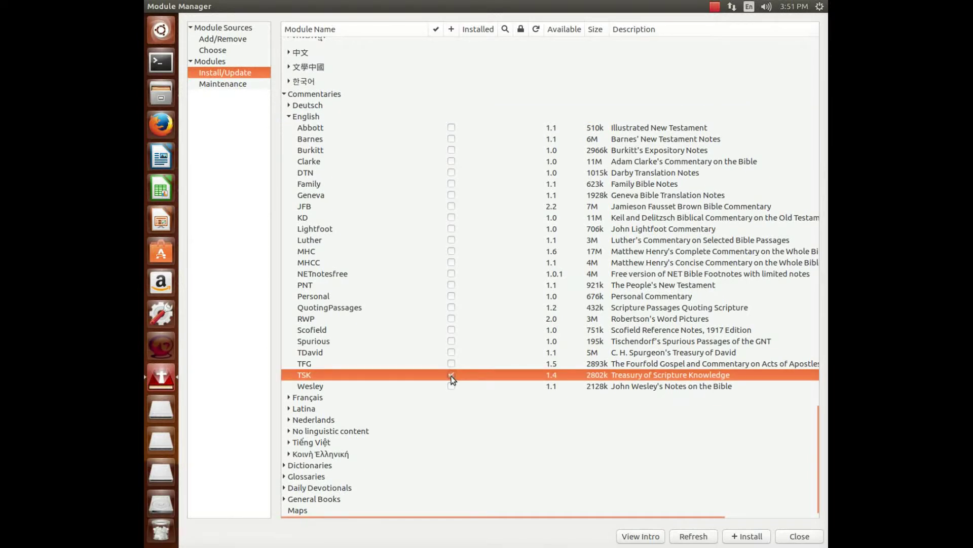
{"action": "left_click", "coordinate": [451, 240]}
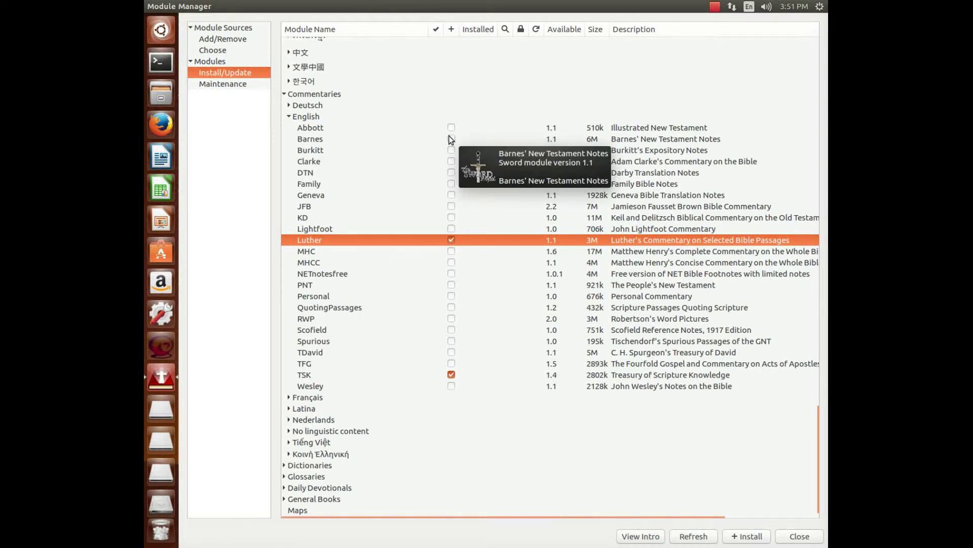
{"action": "left_click", "coordinate": [452, 195]}
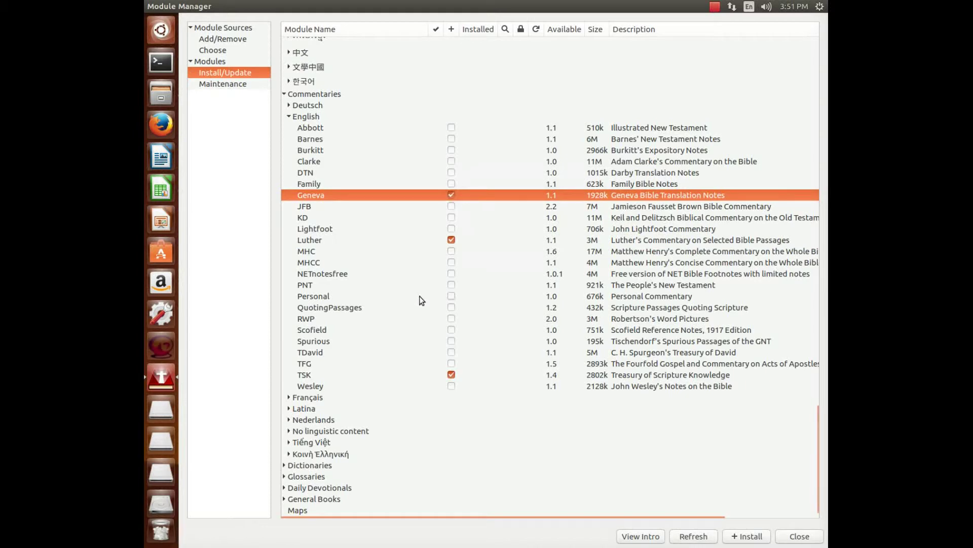
Step: Expand the English group under Dictionaries and mark StrongsGreek and StrongsHebrew for installation
{"action": "scroll", "coordinate": [425, 302], "scroll_direction": "down", "scroll_amount": 1}
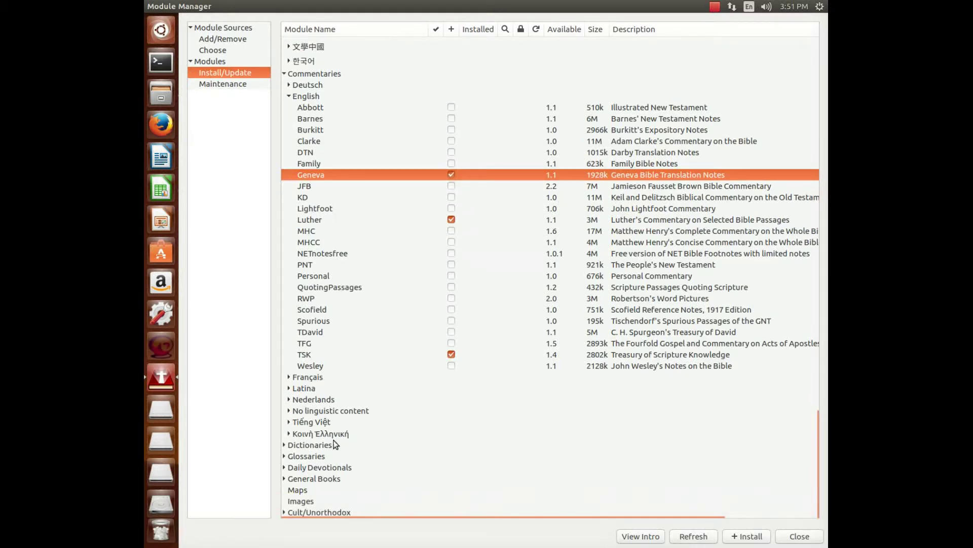
{"action": "double_click", "coordinate": [319, 446]}
{"action": "scroll", "coordinate": [504, 279], "scroll_direction": "down", "scroll_amount": 5}
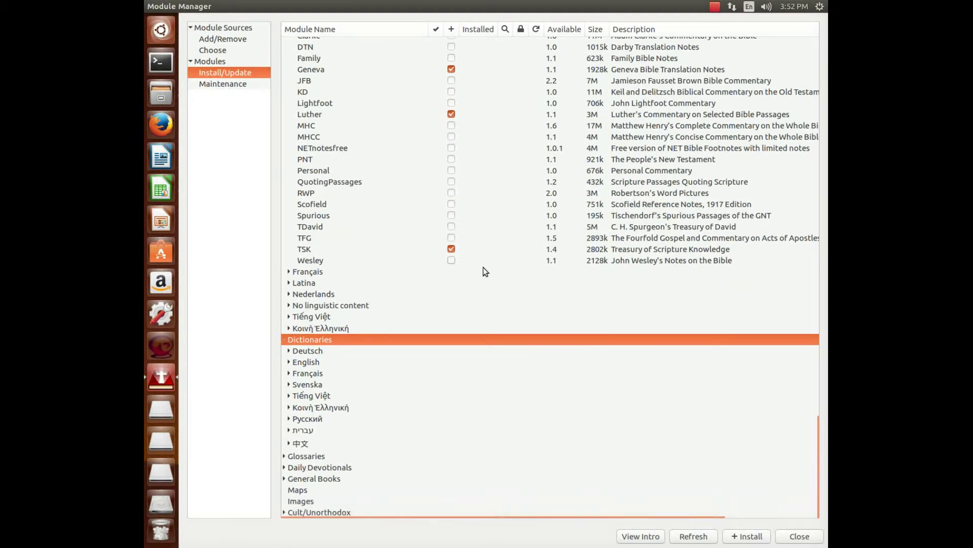
{"action": "double_click", "coordinate": [306, 362]}
{"action": "scroll", "coordinate": [501, 225], "scroll_direction": "down", "scroll_amount": 10}
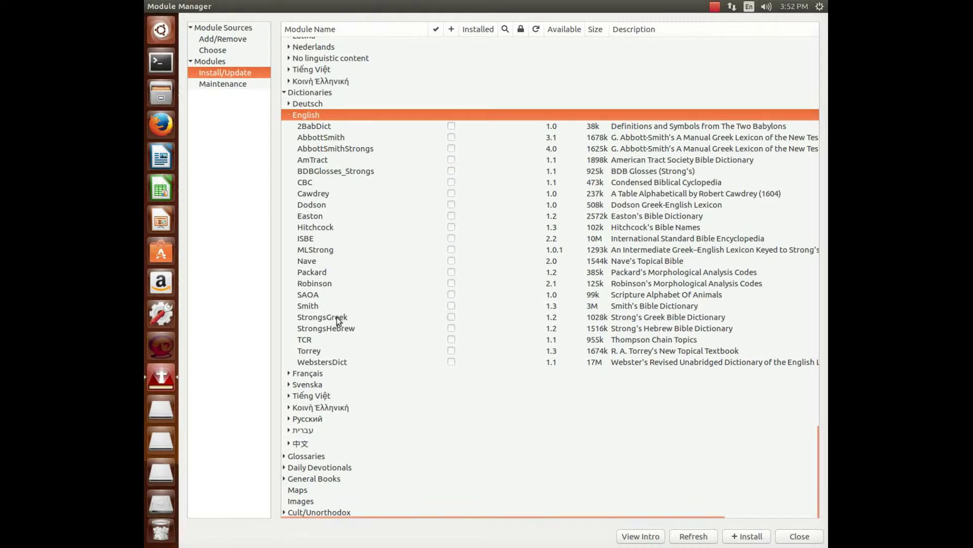
{"action": "left_click", "coordinate": [451, 317]}
{"action": "left_click", "coordinate": [451, 328]}
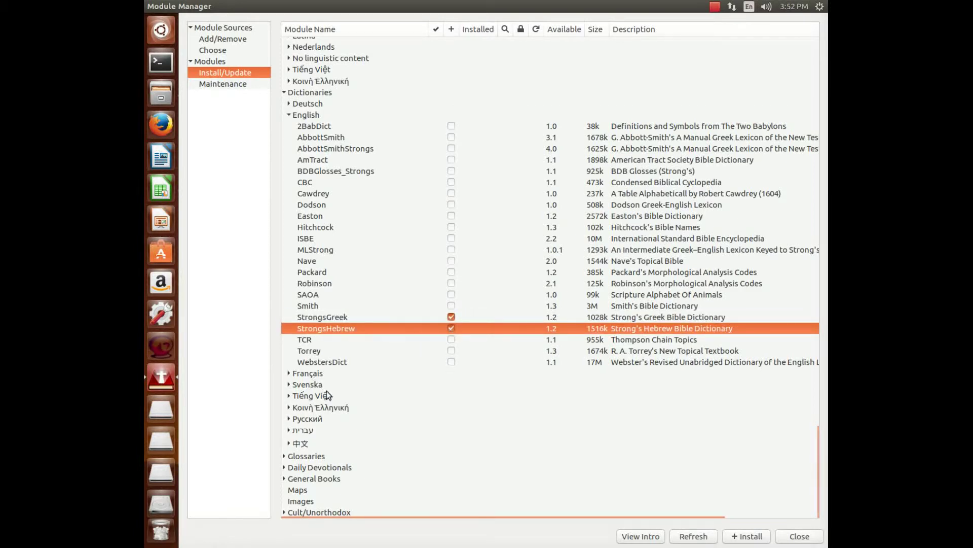
Step: Mark GreekHebrew in the Koine Greek dictionary group and HebrewGreek in the Hebrew dictionary group for installation
{"action": "left_click", "coordinate": [301, 407]}
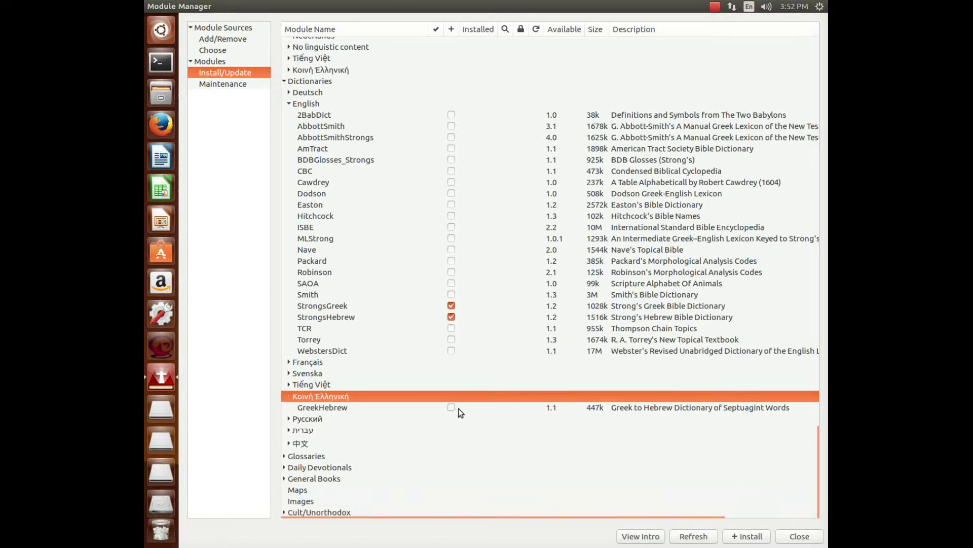
{"action": "left_click", "coordinate": [451, 408]}
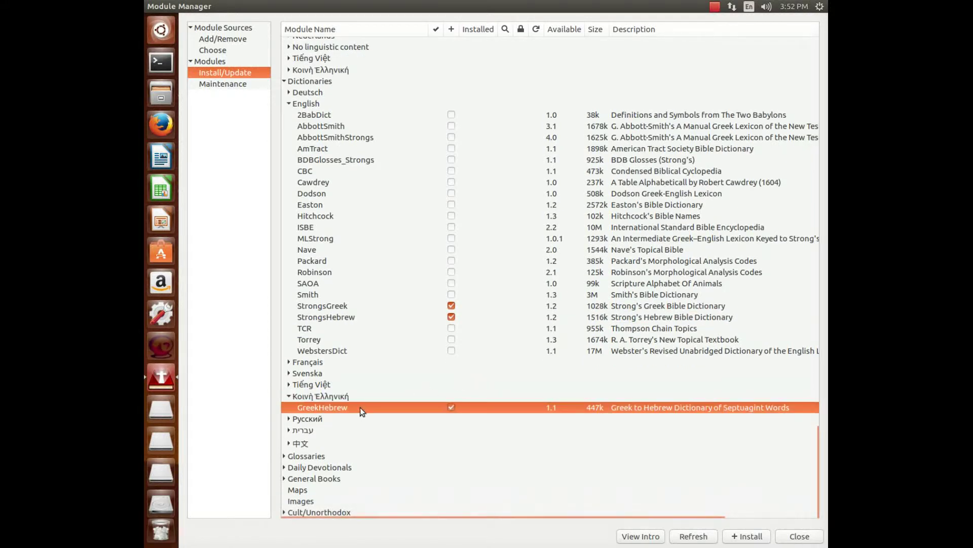
{"action": "left_click", "coordinate": [304, 430]}
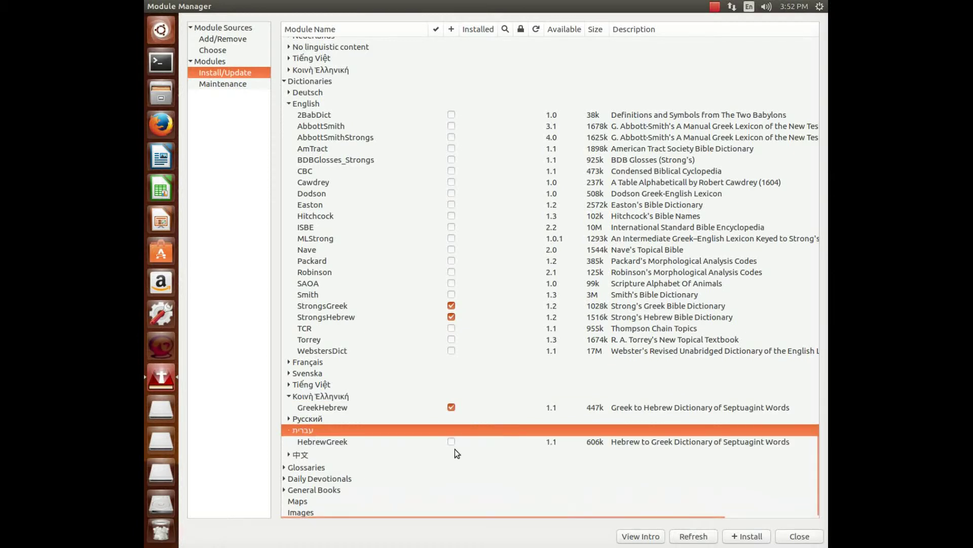
{"action": "left_click", "coordinate": [451, 441]}
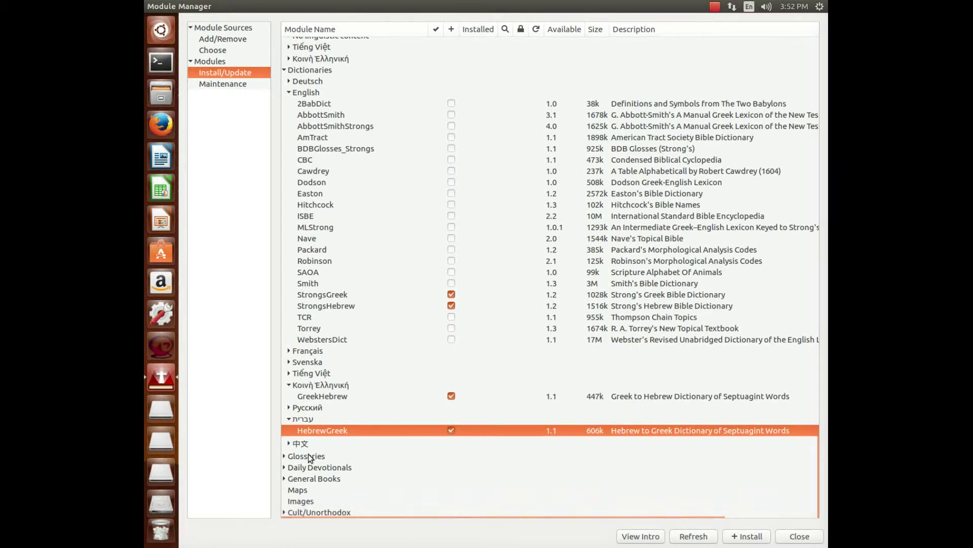
Step: Expand Glossaries, and mark the English Daily Devotionals modules DBD, Daily and SME for installation
{"action": "double_click", "coordinate": [318, 456]}
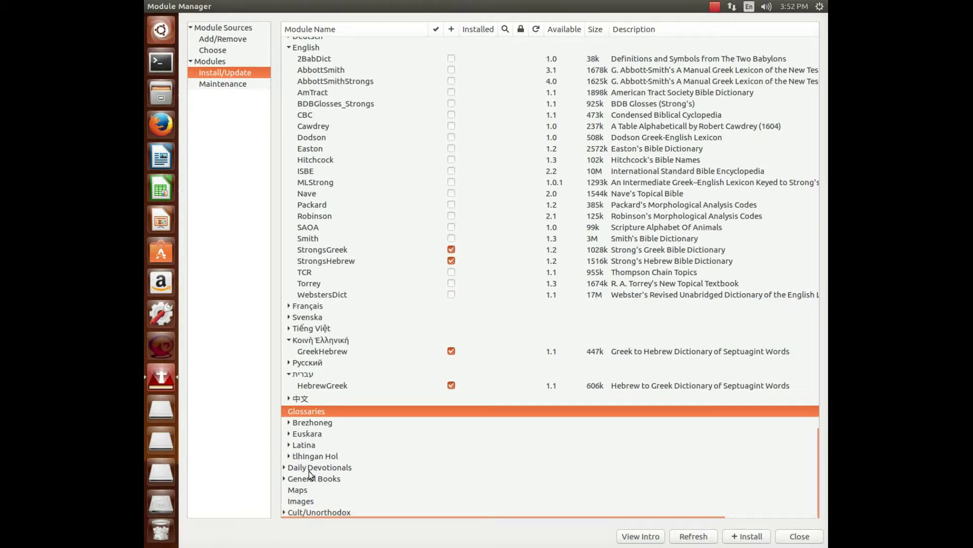
{"action": "double_click", "coordinate": [309, 467]}
{"action": "left_click", "coordinate": [313, 466]}
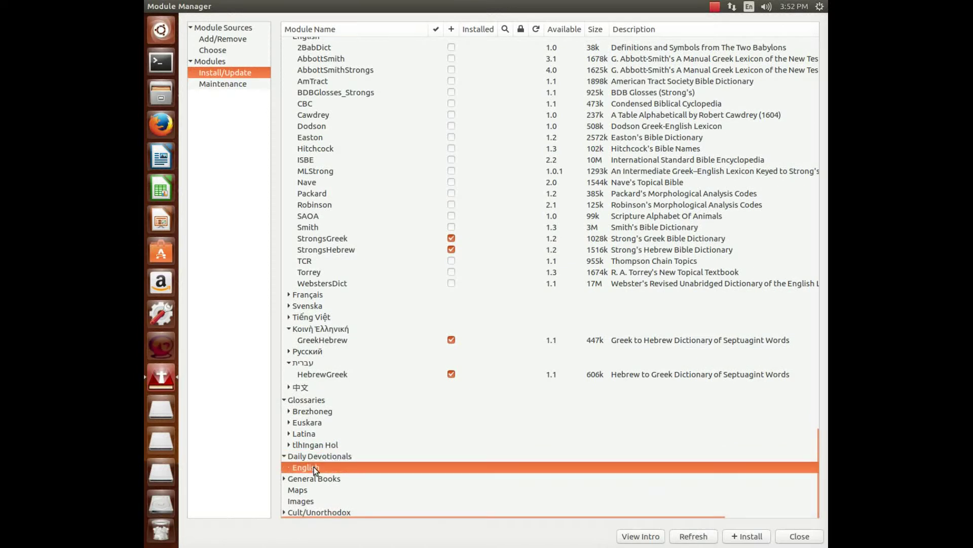
{"action": "double_click", "coordinate": [314, 468]}
{"action": "left_click", "coordinate": [451, 446]}
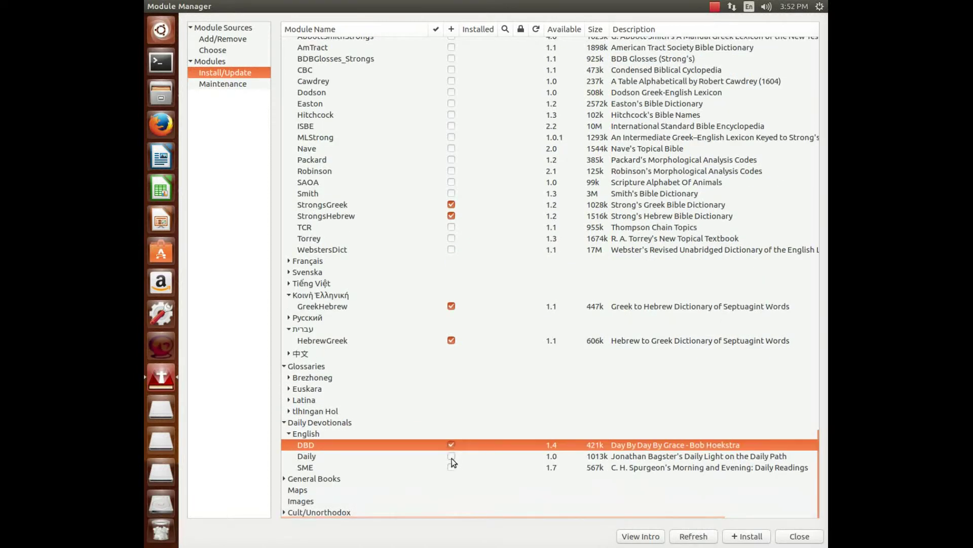
{"action": "left_click", "coordinate": [452, 456]}
{"action": "left_click", "coordinate": [452, 467]}
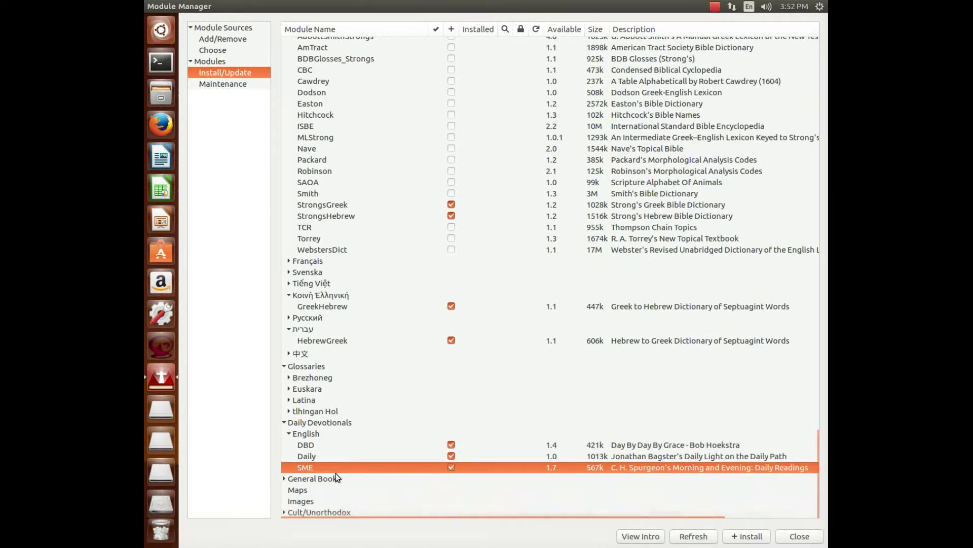
Step: Expand the English group under General Books and mark the Pilgrim and Josephus modules for installation
{"action": "double_click", "coordinate": [309, 477]}
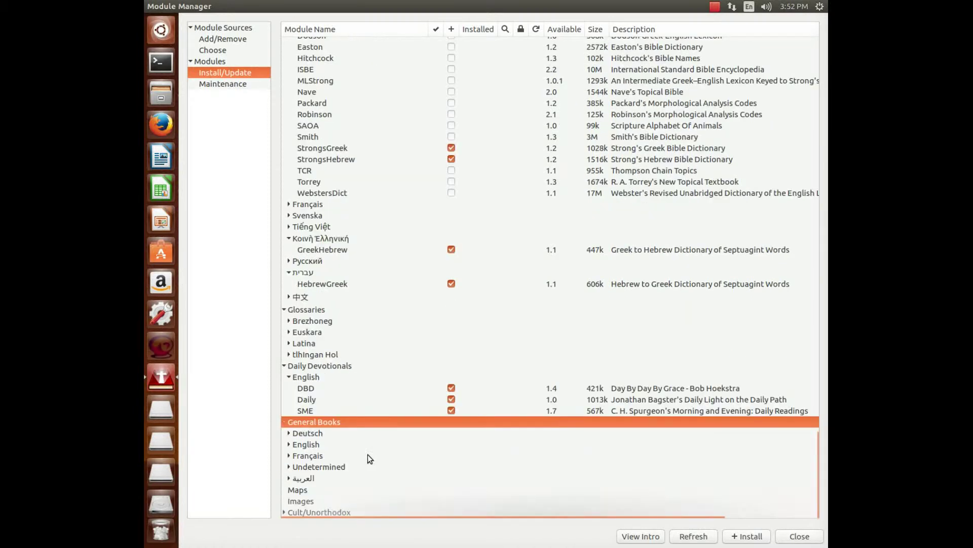
{"action": "double_click", "coordinate": [308, 444]}
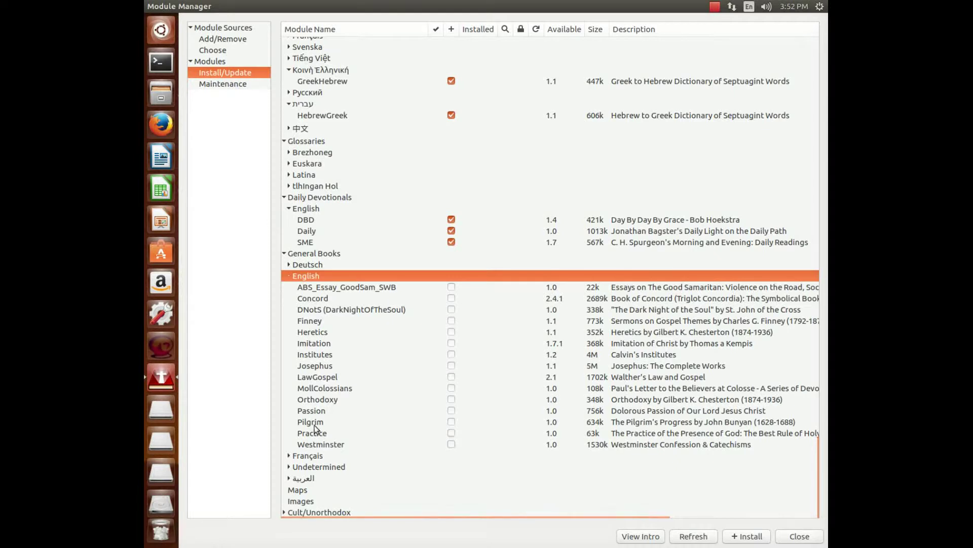
{"action": "left_click", "coordinate": [451, 421]}
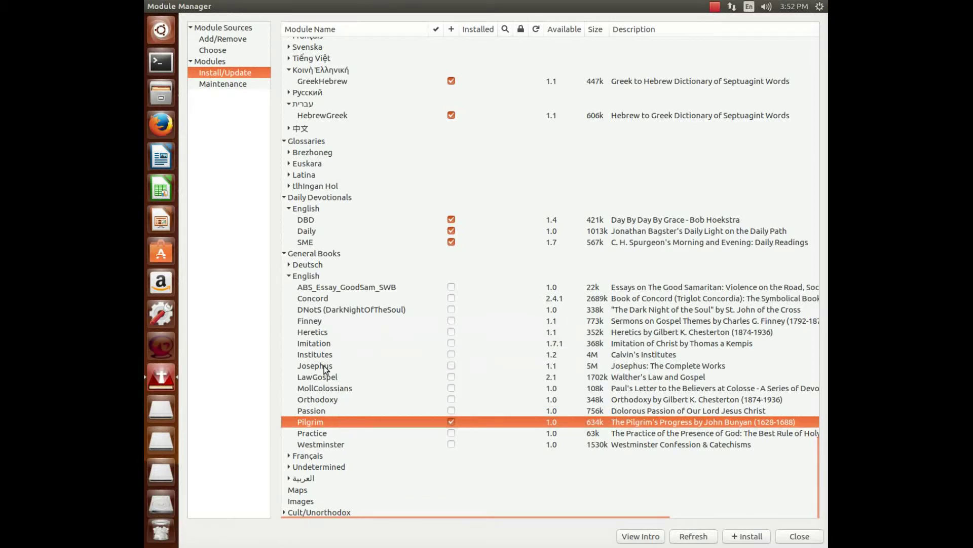
{"action": "left_click", "coordinate": [452, 366]}
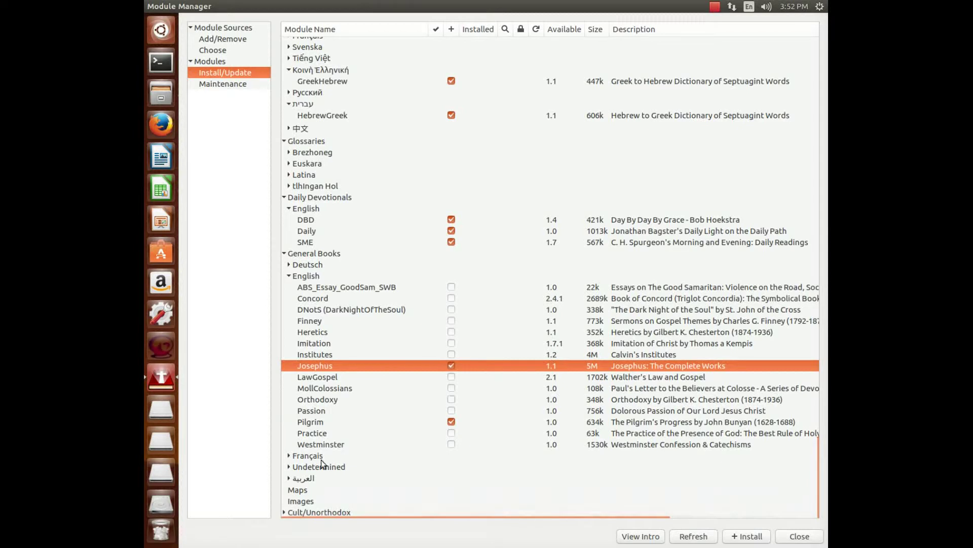
Step: Check the Maps and Images categories, and mark Diaglott and JST in the Cult/Unorthodox English group for installation
{"action": "left_click", "coordinate": [304, 489]}
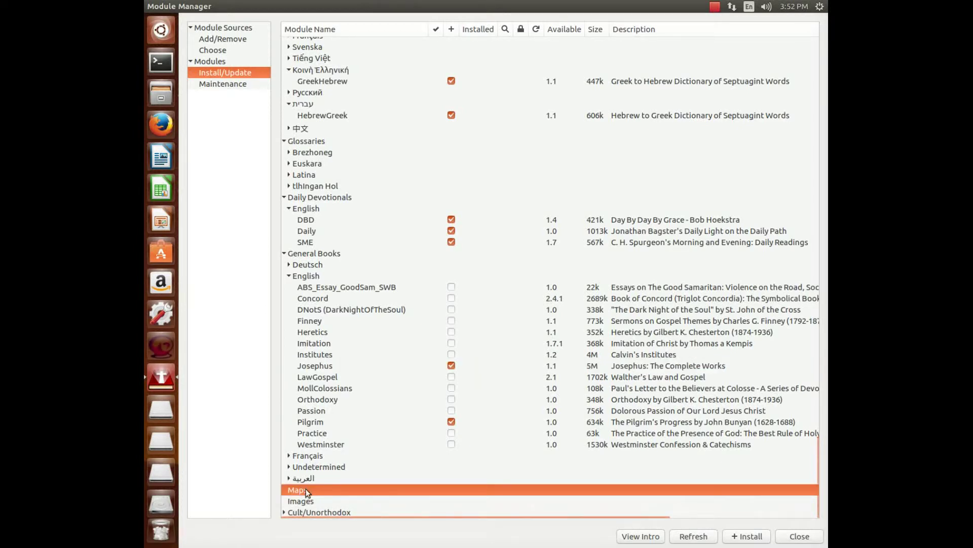
{"action": "left_click", "coordinate": [308, 500]}
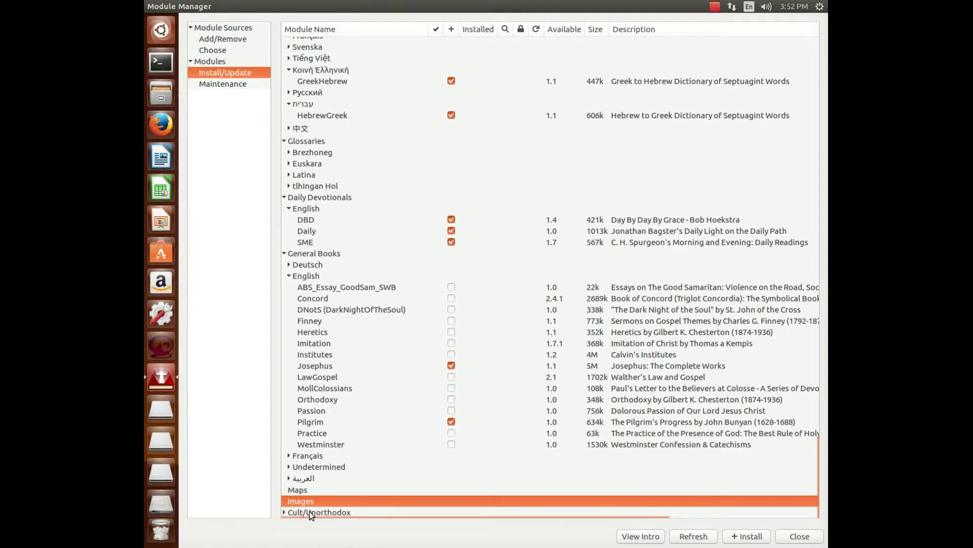
{"action": "left_click", "coordinate": [291, 512]}
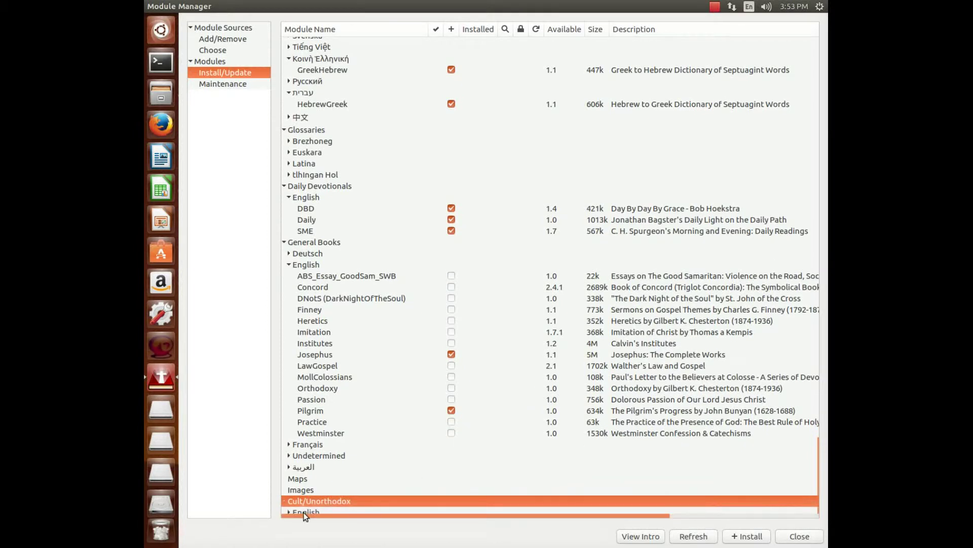
{"action": "double_click", "coordinate": [306, 513]}
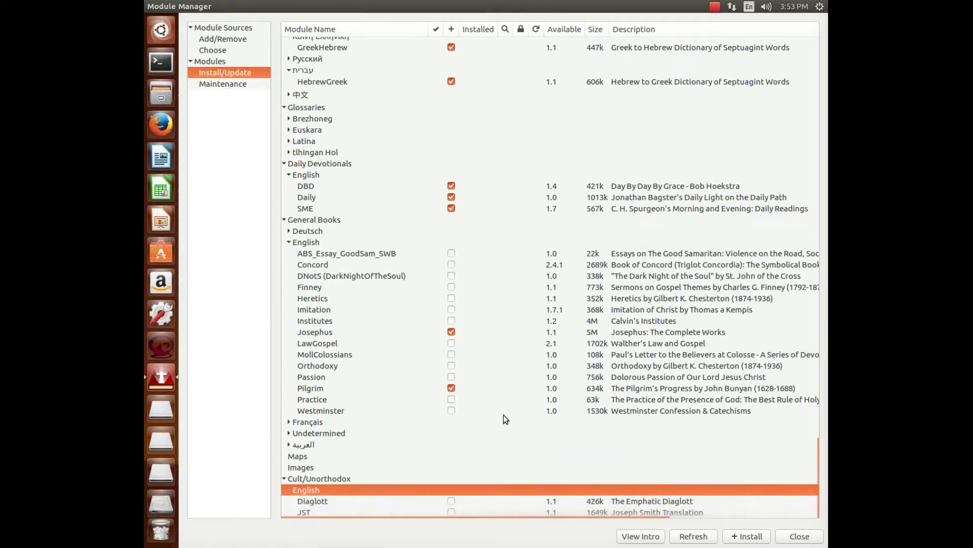
{"action": "left_click", "coordinate": [452, 501]}
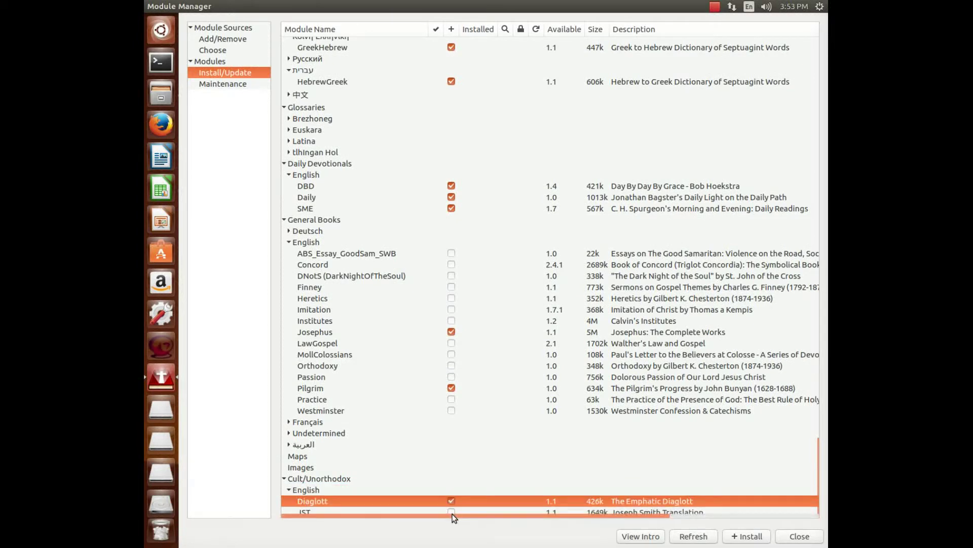
{"action": "left_click", "coordinate": [452, 513]}
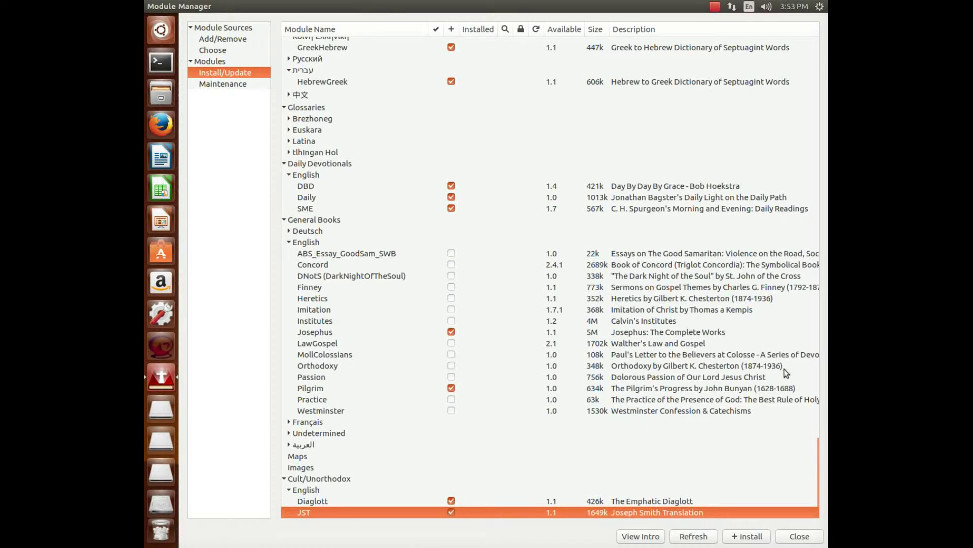
Step: Install all the marked modules from the CrossWire repository
{"action": "left_click", "coordinate": [745, 539]}
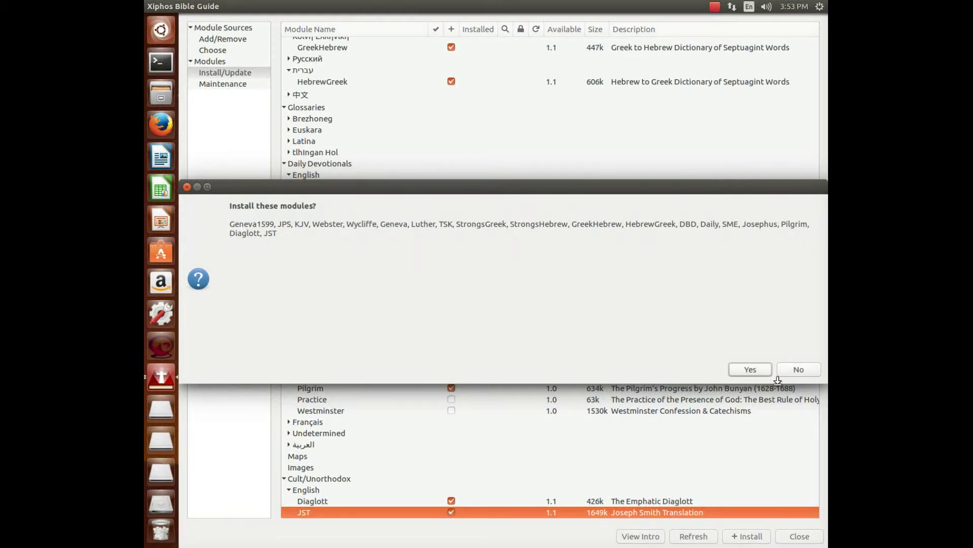
{"action": "left_click", "coordinate": [755, 369]}
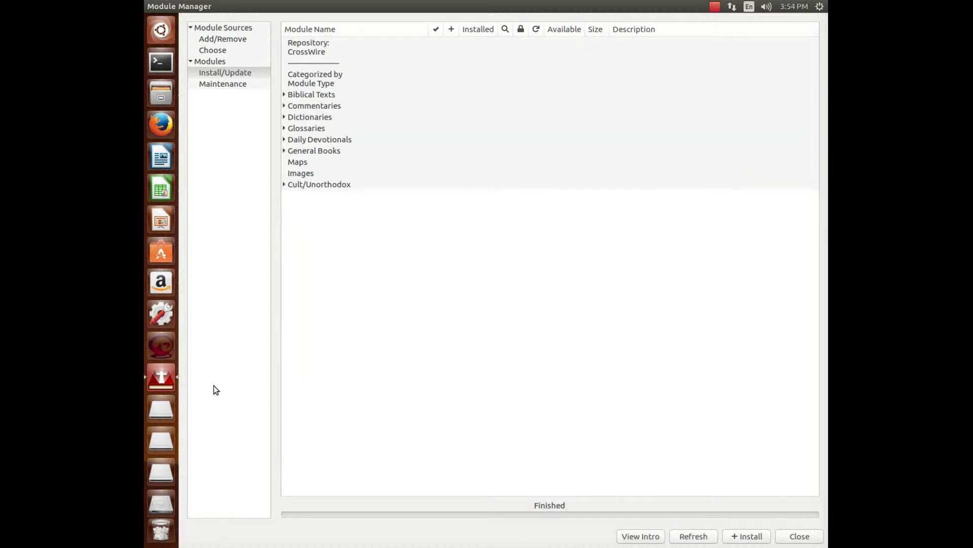
{"action": "left_click", "coordinate": [235, 77]}
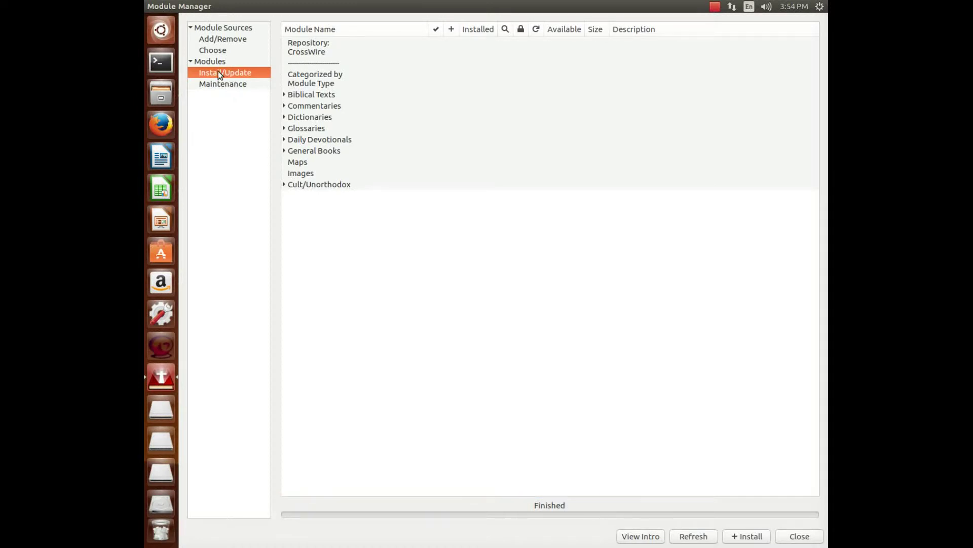
Step: Set the remote install source to Bible.org and refresh its module list
{"action": "left_click", "coordinate": [222, 49]}
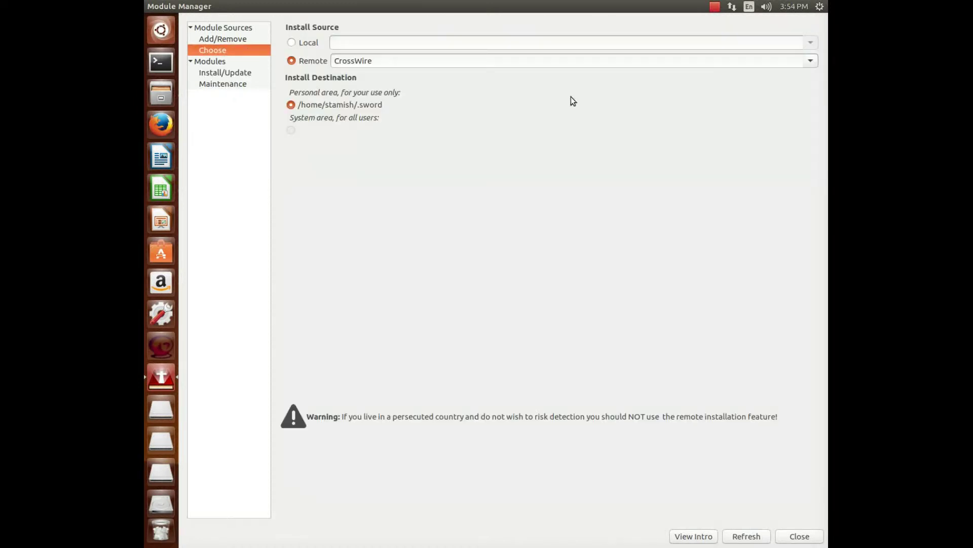
{"action": "left_click", "coordinate": [811, 60]}
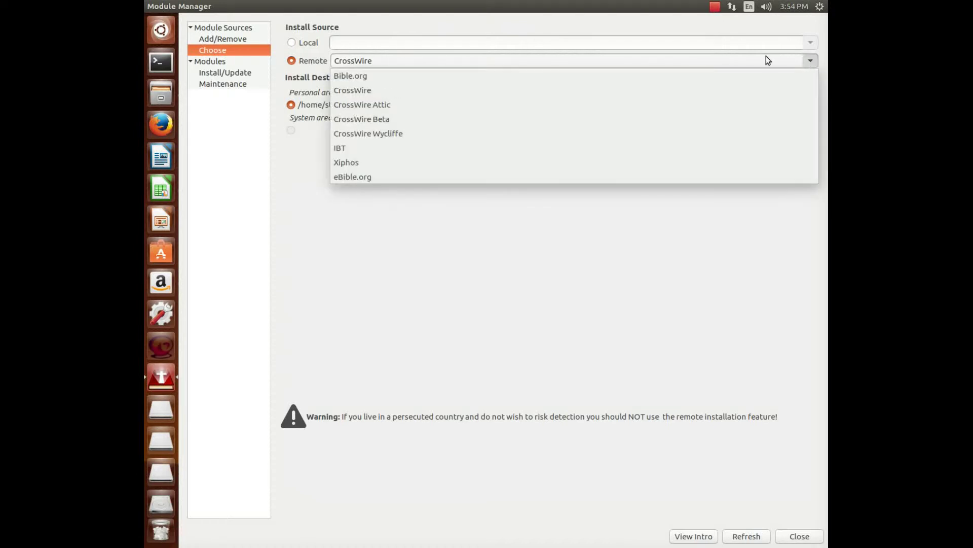
{"action": "left_click", "coordinate": [367, 77]}
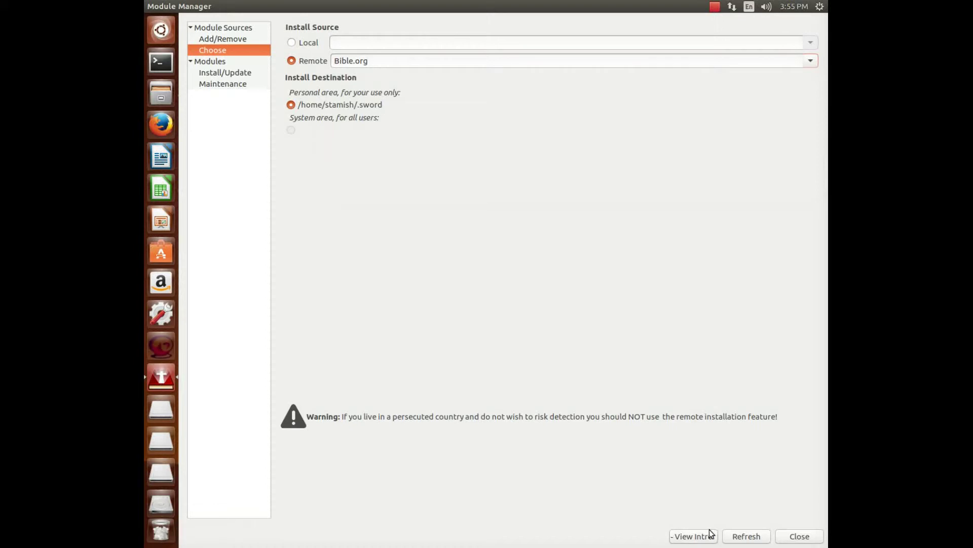
{"action": "left_click", "coordinate": [745, 536]}
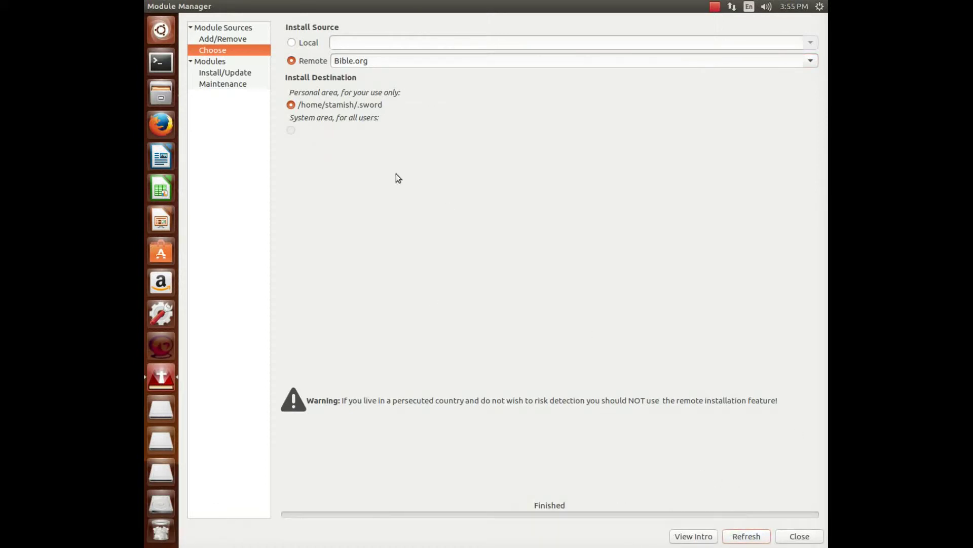
Step: Examine the English Bible and commentary modules offered by the Bible.org repository, and check its Dictionaries category
{"action": "left_click", "coordinate": [229, 73]}
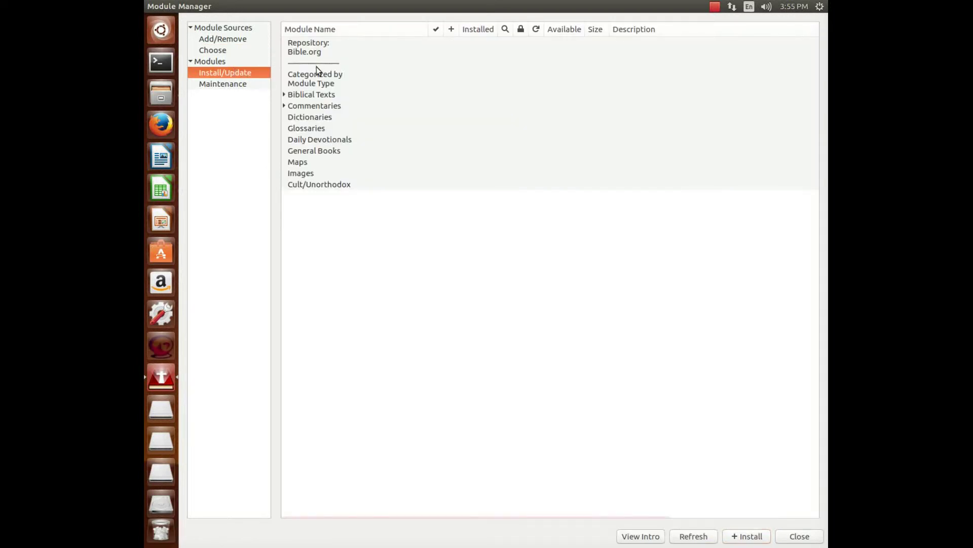
{"action": "double_click", "coordinate": [305, 95]}
{"action": "double_click", "coordinate": [307, 106]}
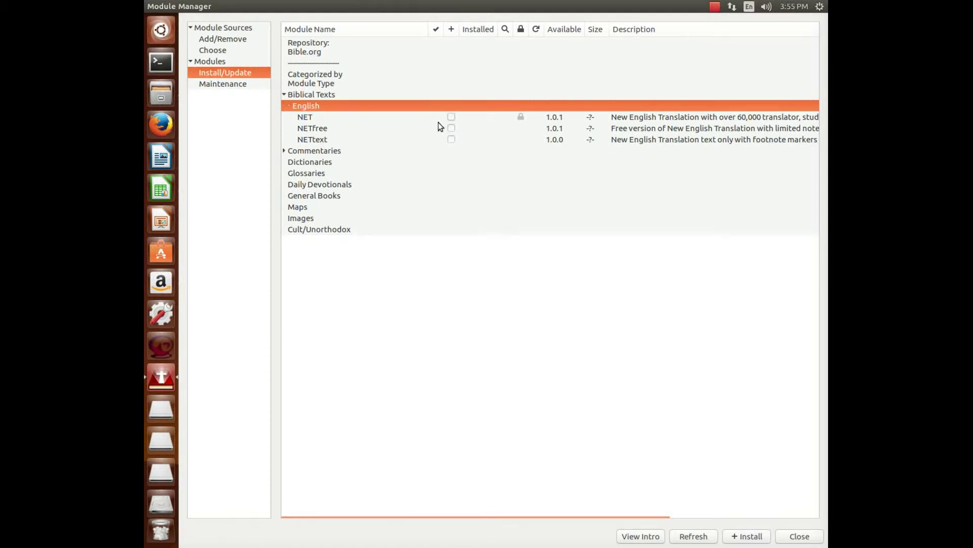
{"action": "double_click", "coordinate": [302, 153]}
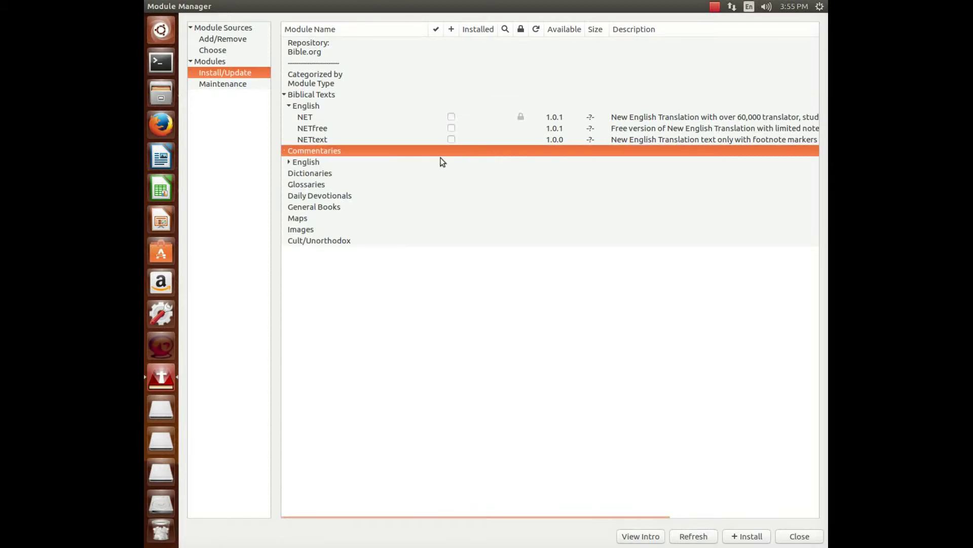
{"action": "double_click", "coordinate": [492, 163]}
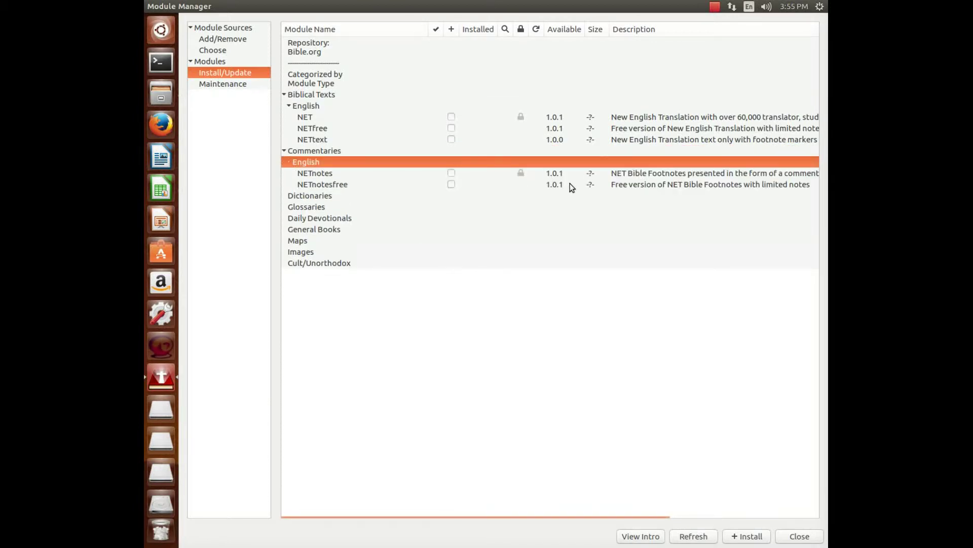
{"action": "left_click", "coordinate": [311, 197]}
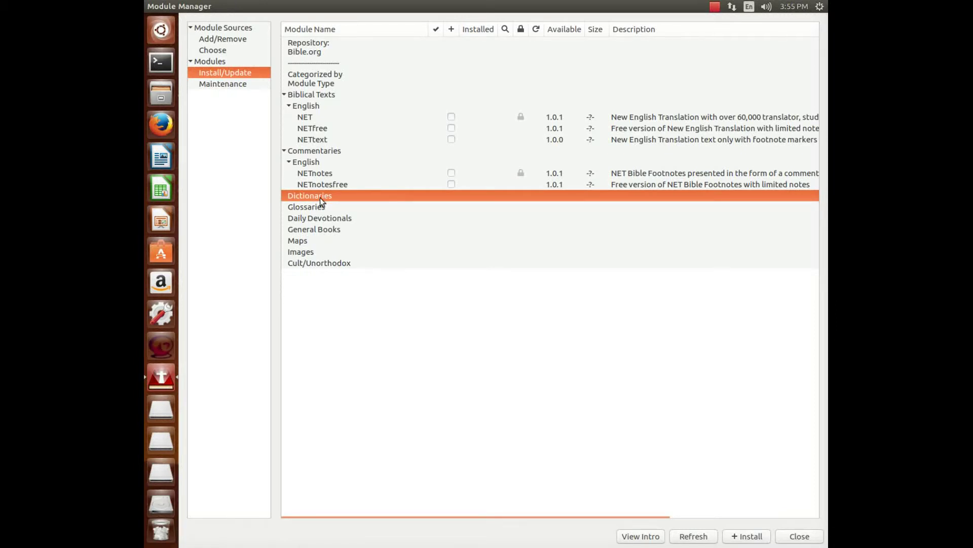
Step: Set the remote install source to Xiphos and refresh its module list
{"action": "left_click", "coordinate": [213, 49]}
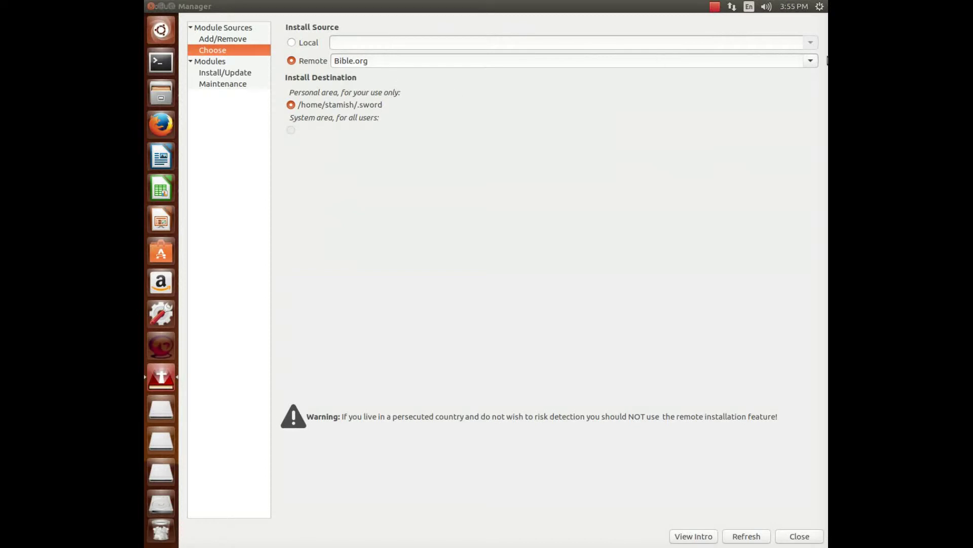
{"action": "left_click", "coordinate": [811, 61]}
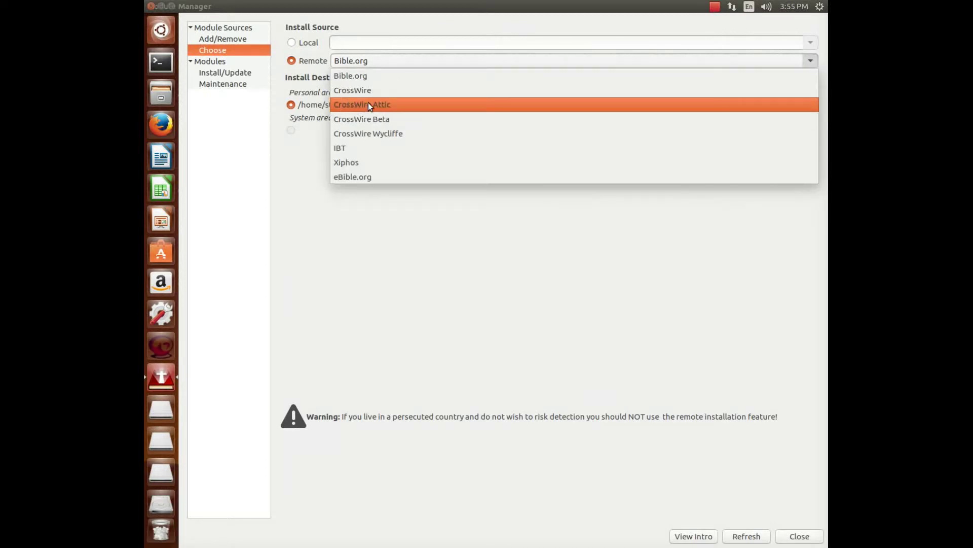
{"action": "left_click", "coordinate": [351, 163]}
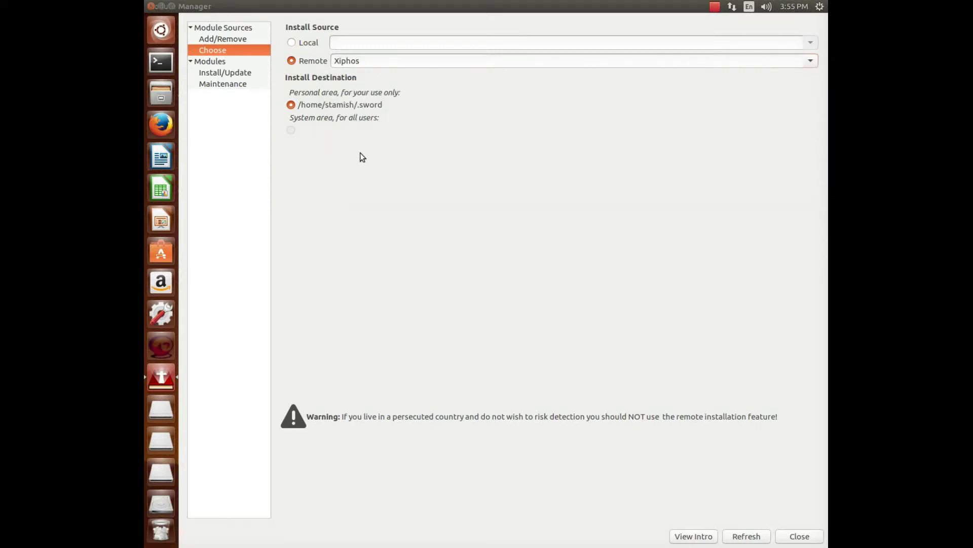
{"action": "left_click", "coordinate": [736, 538]}
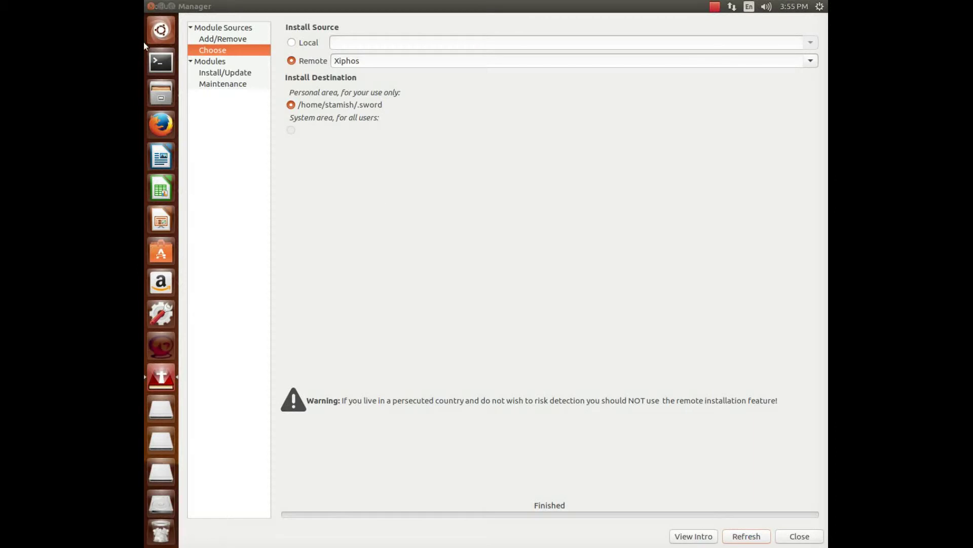
Step: Examine the English modules under Biblical Texts and Commentaries in the Xiphos repository
{"action": "left_click", "coordinate": [223, 73]}
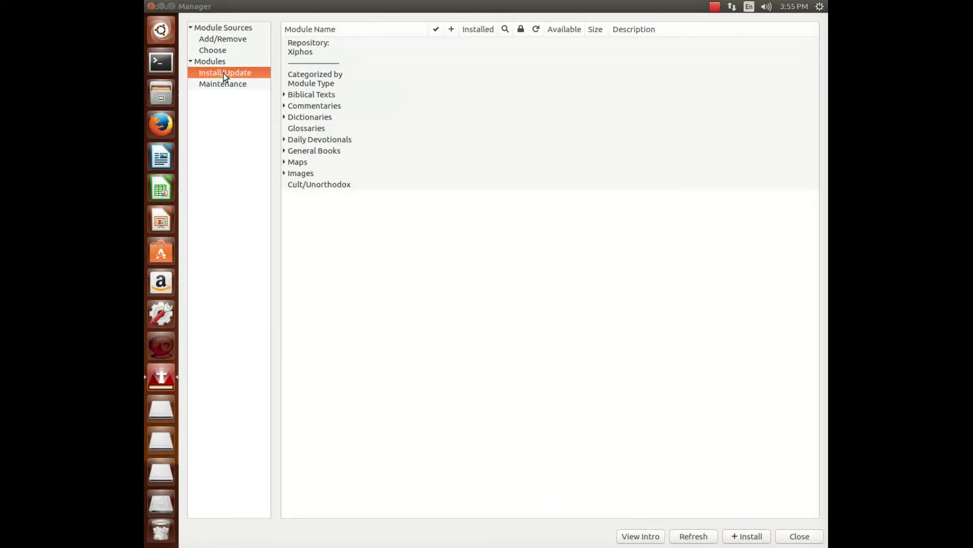
{"action": "double_click", "coordinate": [316, 94]}
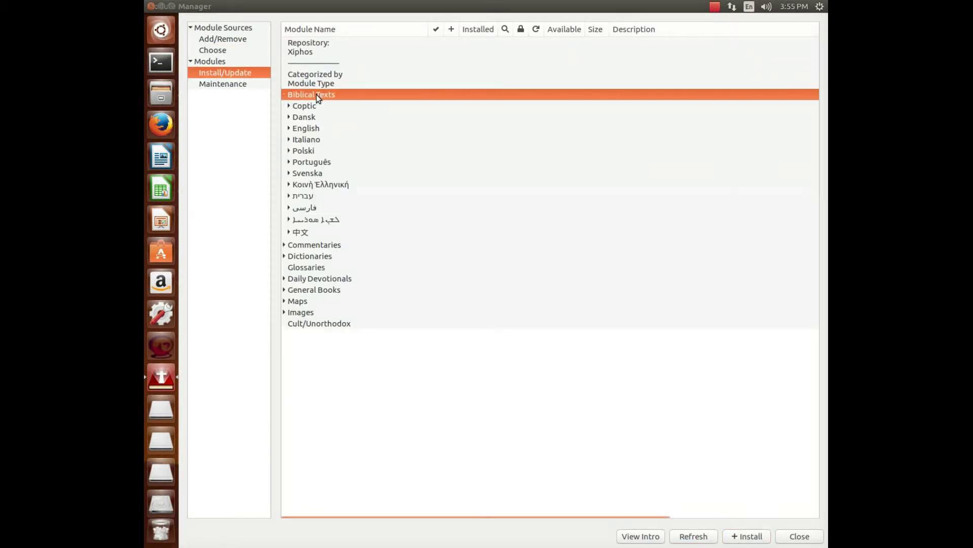
{"action": "double_click", "coordinate": [312, 130]}
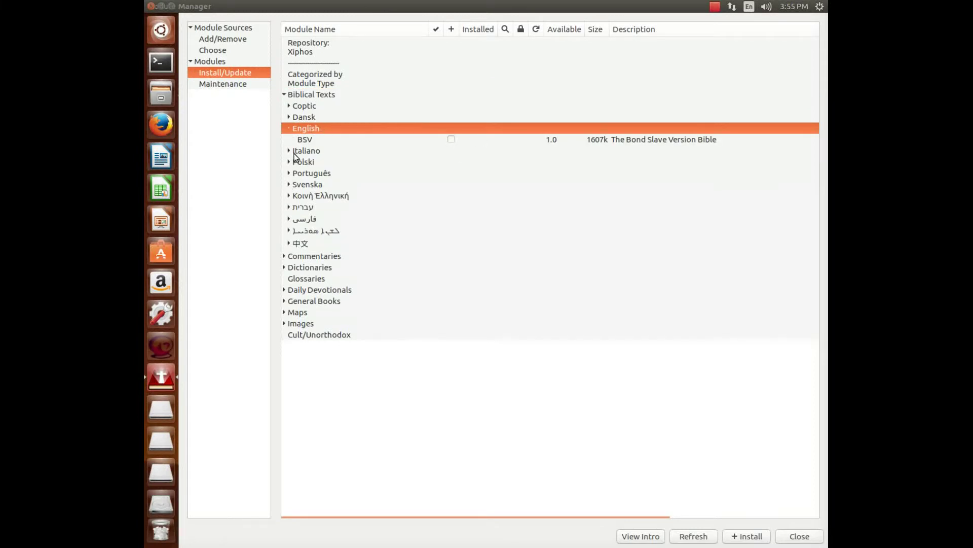
{"action": "left_click", "coordinate": [311, 140]}
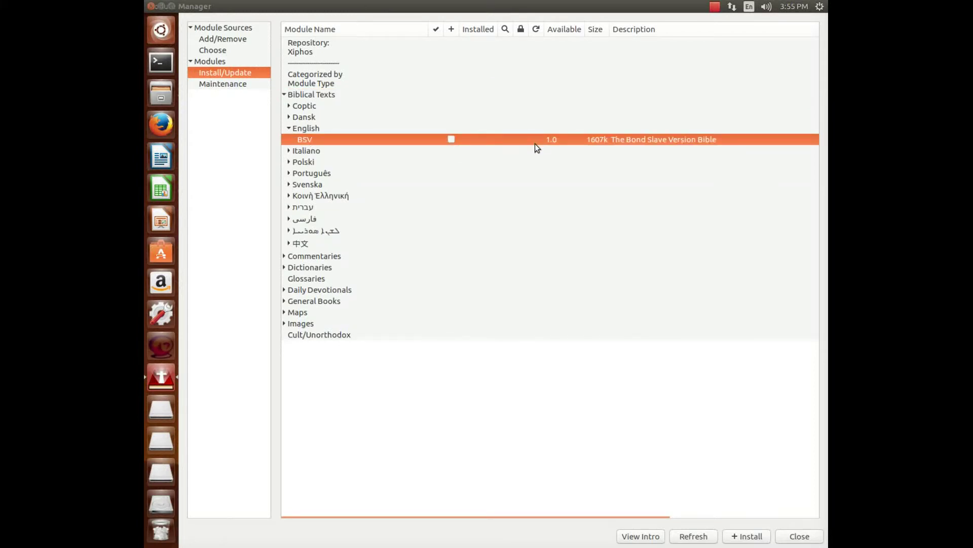
{"action": "double_click", "coordinate": [315, 255]}
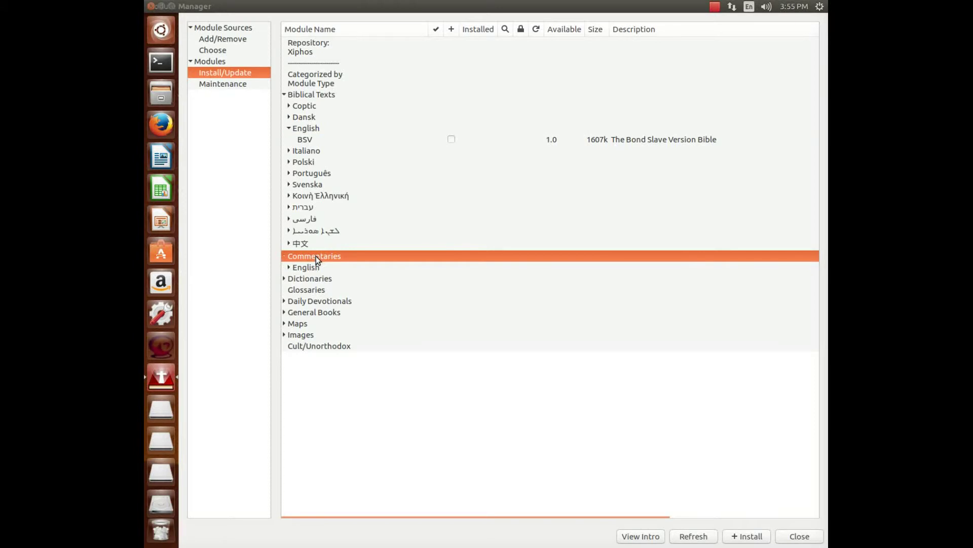
{"action": "double_click", "coordinate": [319, 267]}
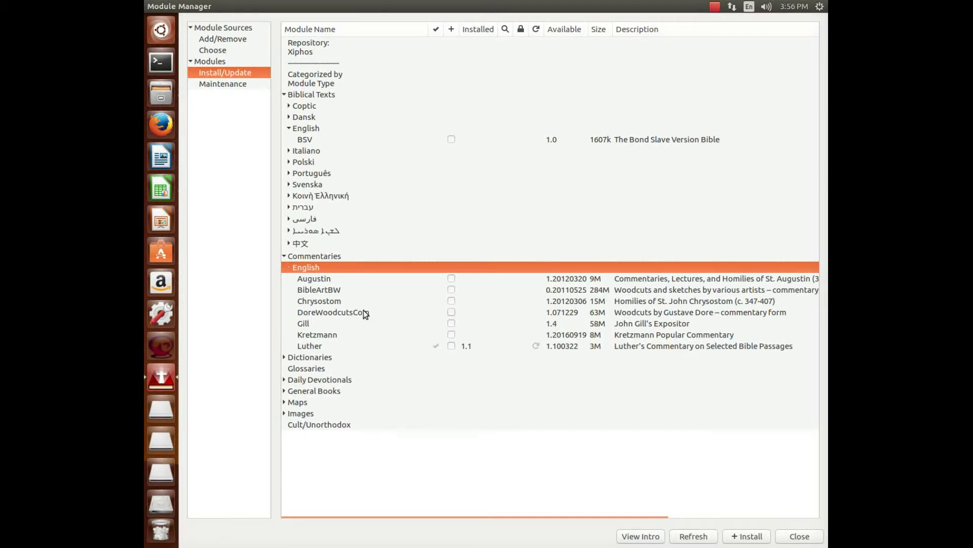
{"action": "left_click", "coordinate": [238, 85]}
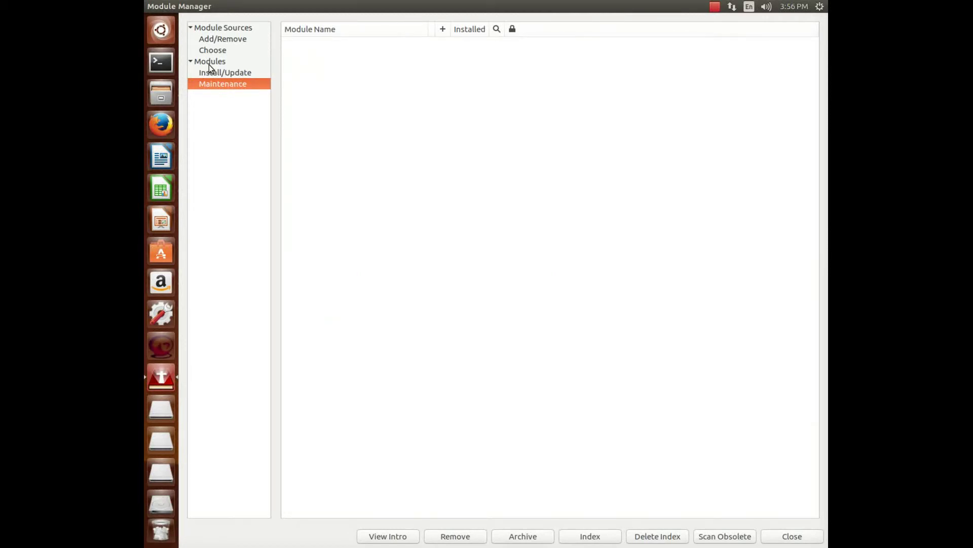
{"action": "left_click", "coordinate": [213, 49]}
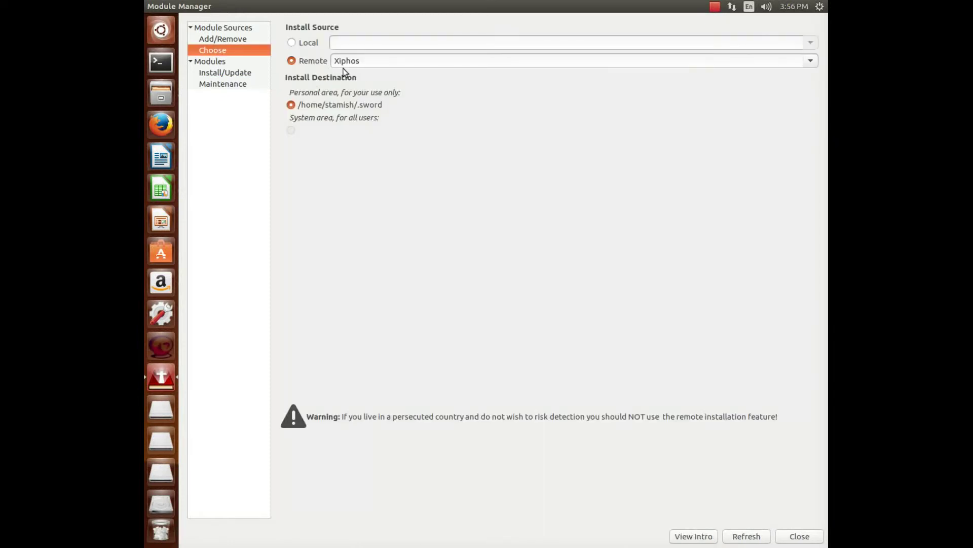
{"action": "left_click", "coordinate": [811, 62]}
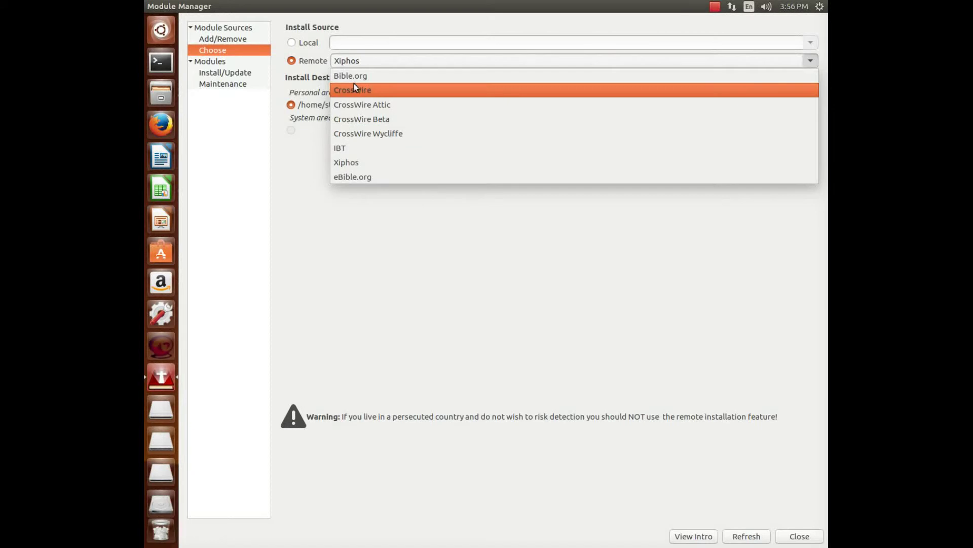
{"action": "left_click", "coordinate": [220, 62]}
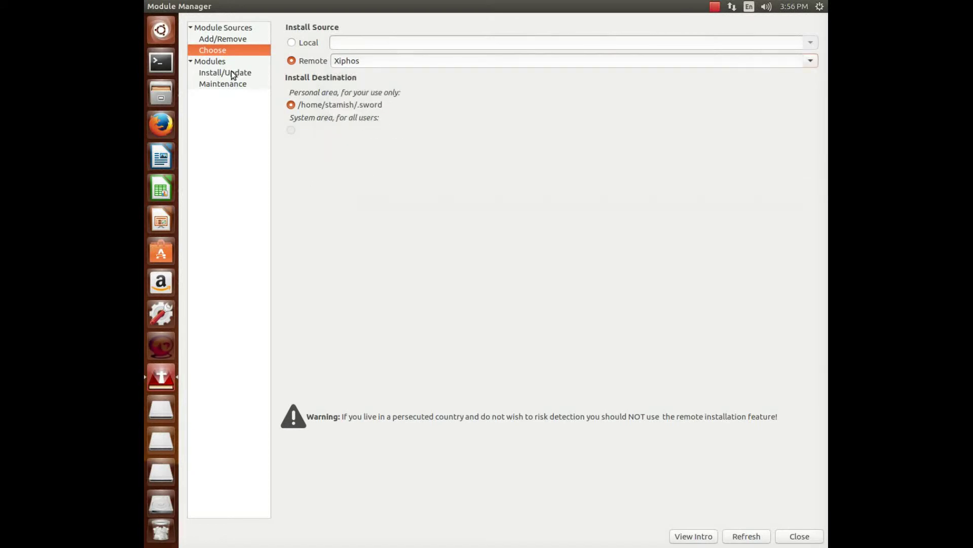
{"action": "left_click", "coordinate": [232, 71]}
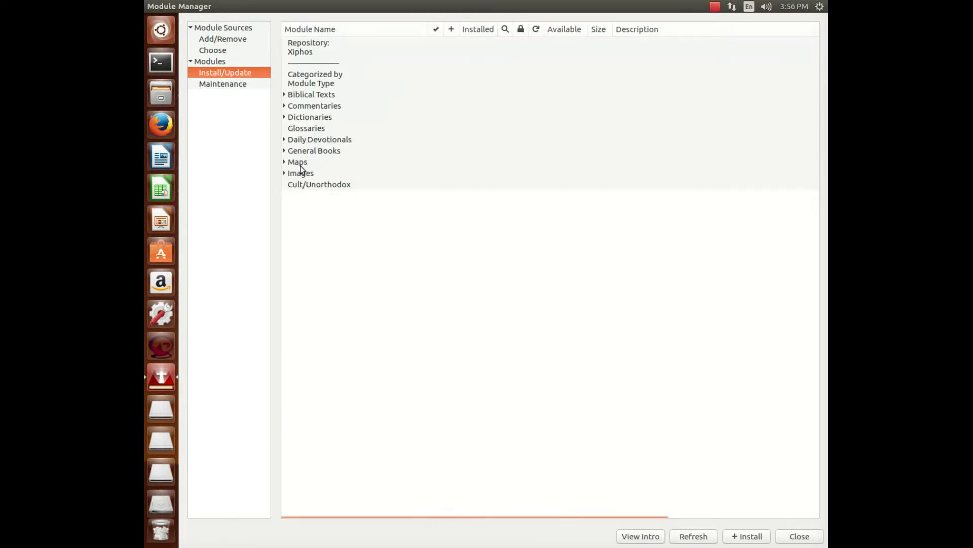
{"action": "left_click", "coordinate": [305, 81]}
Step: Scan the installed modules for obsolete ones in module maintenance and dismiss the scan message
{"action": "left_click", "coordinate": [230, 84]}
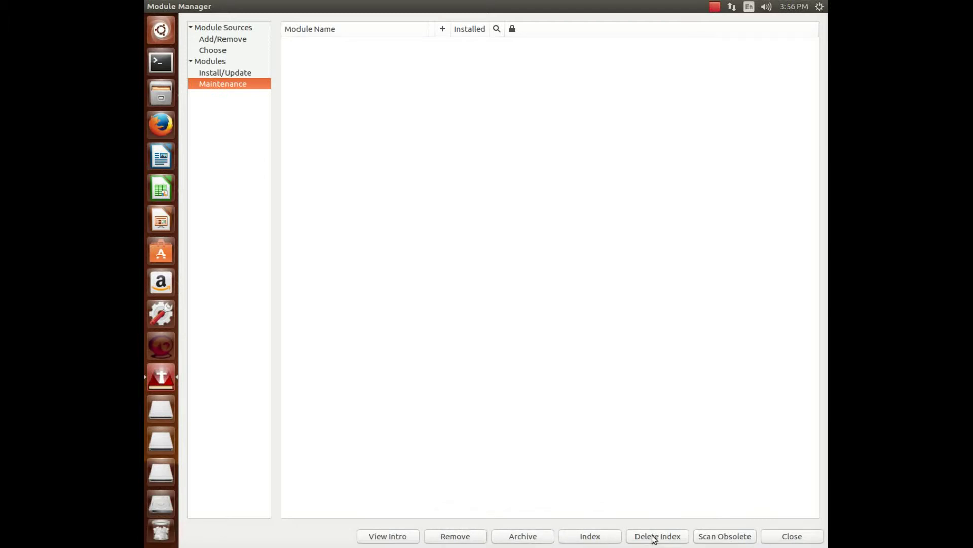
{"action": "left_click", "coordinate": [735, 537]}
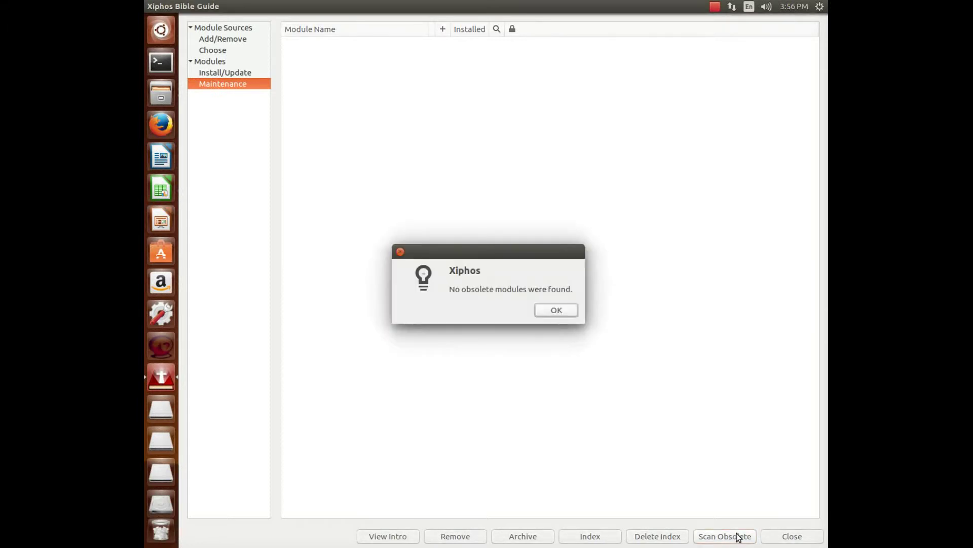
{"action": "left_click", "coordinate": [553, 306]}
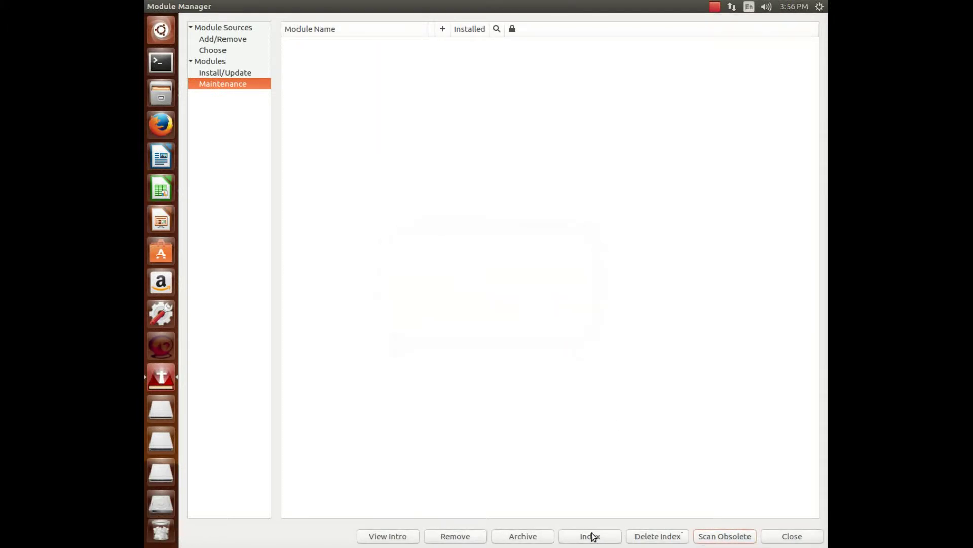
{"action": "left_click", "coordinate": [526, 537]}
Step: Close the Module Manager, acknowledge the installation message and maximize the main Xiphos window
{"action": "double_click", "coordinate": [518, 4]}
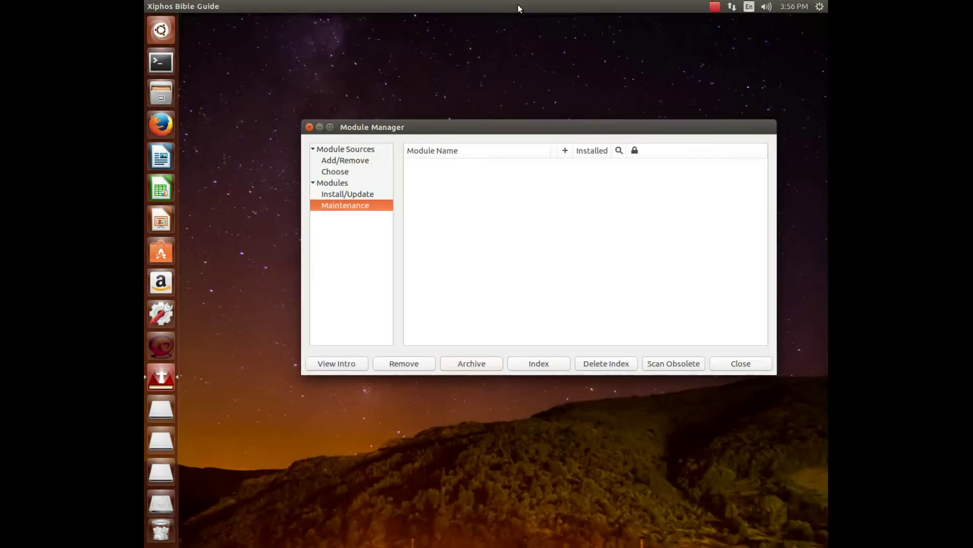
{"action": "left_click", "coordinate": [309, 127]}
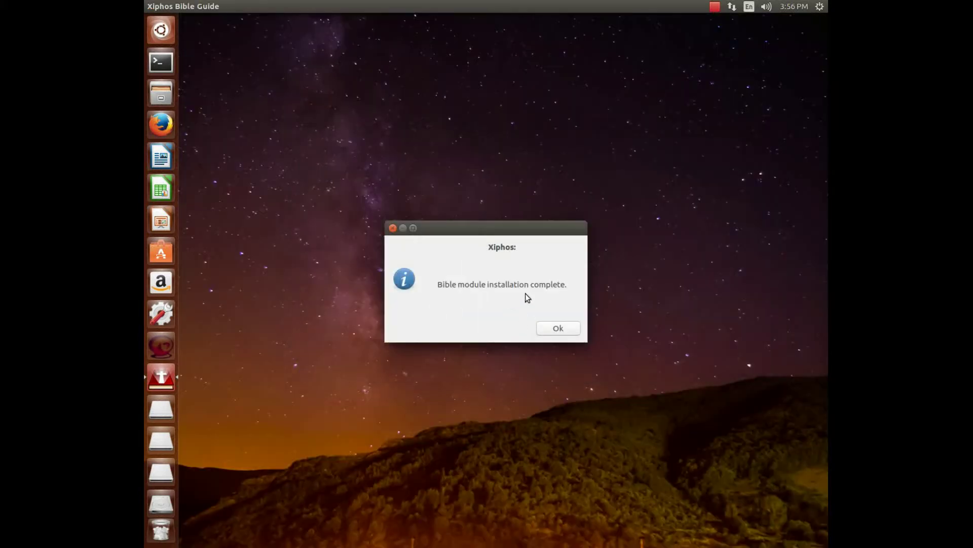
{"action": "left_click", "coordinate": [562, 328]}
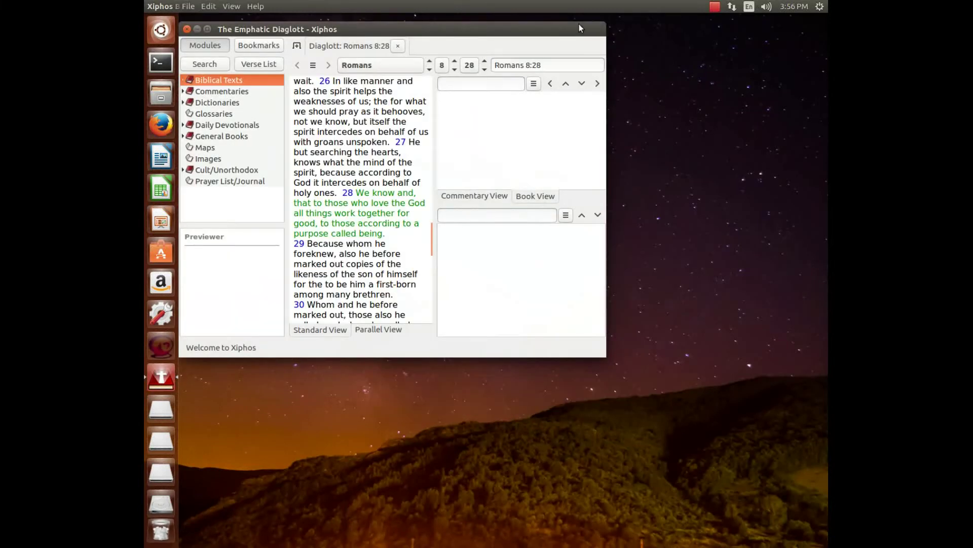
{"action": "left_click_drag", "start_coordinate": [542, 34], "coordinate": [542, 12]}
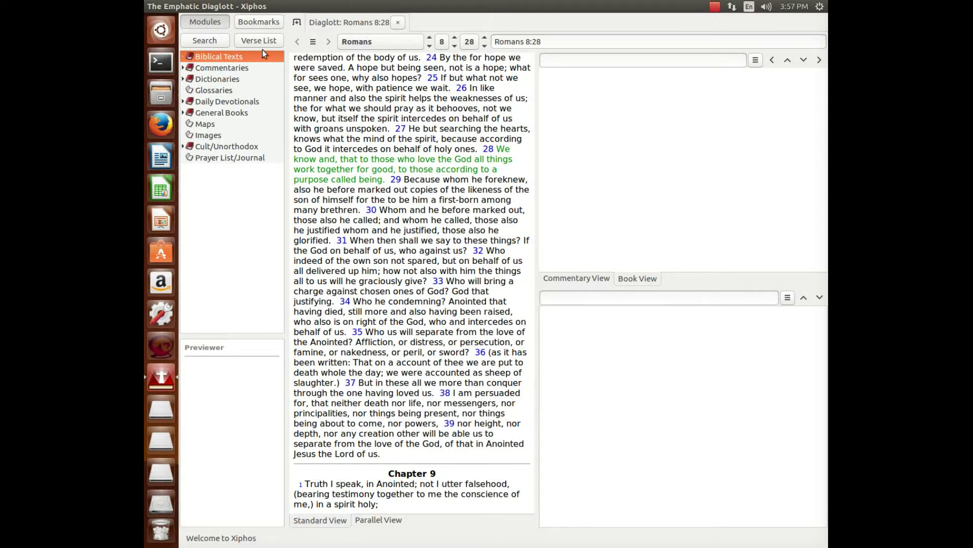
Step: Open the KJV (King James Version) module from the English group of Biblical Texts
{"action": "double_click", "coordinate": [210, 57]}
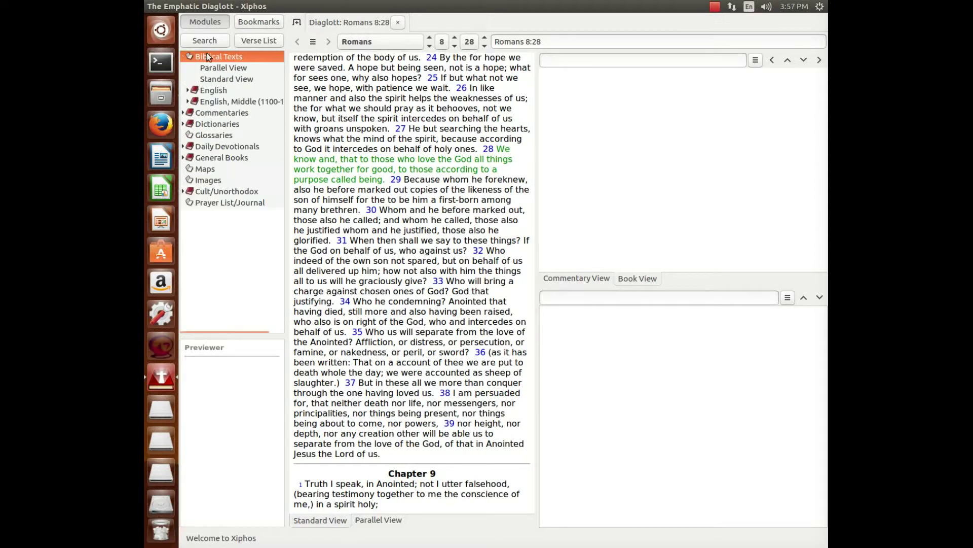
{"action": "double_click", "coordinate": [206, 91]}
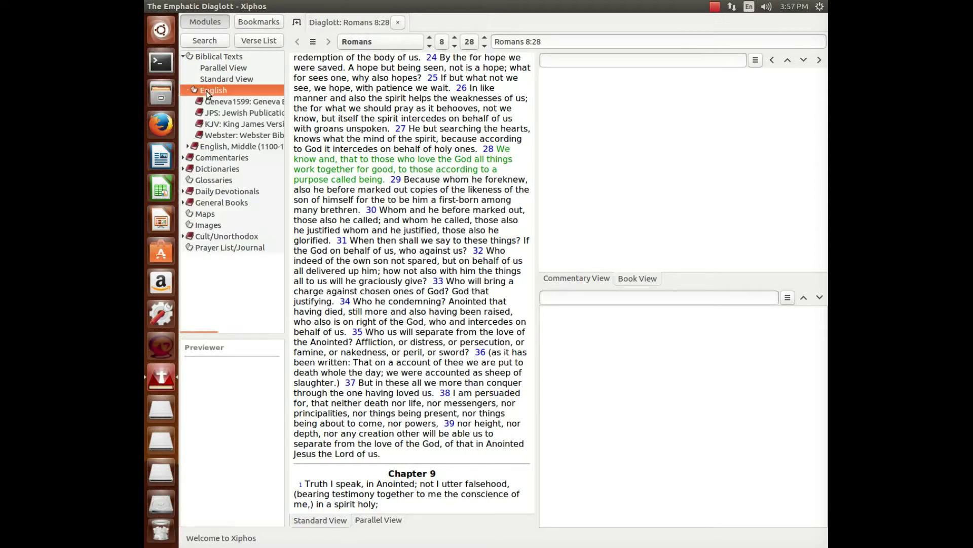
{"action": "left_click", "coordinate": [230, 123]}
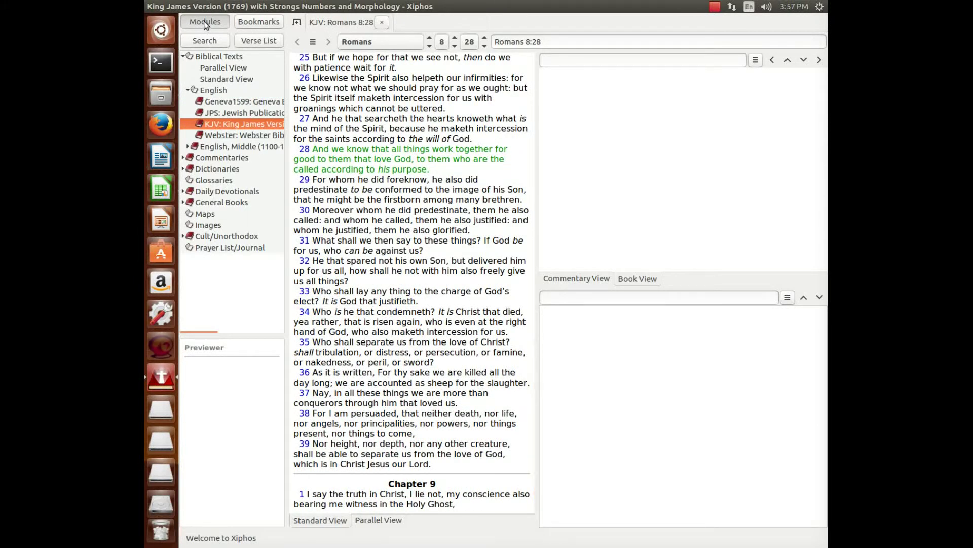
Step: Expand the Commentaries category, and open the Geneva1599 Bible from the English group of Biblical Texts
{"action": "left_click", "coordinate": [207, 57]}
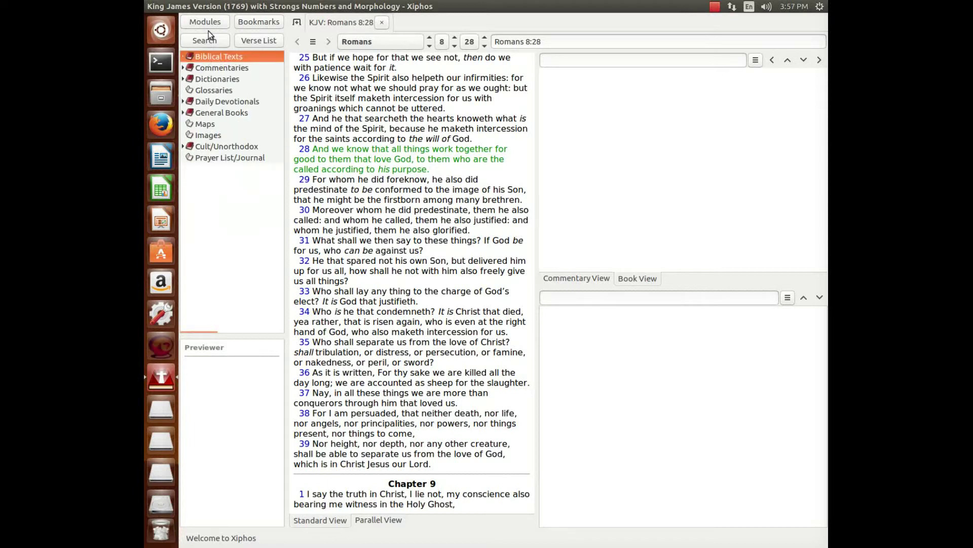
{"action": "left_click", "coordinate": [215, 69]}
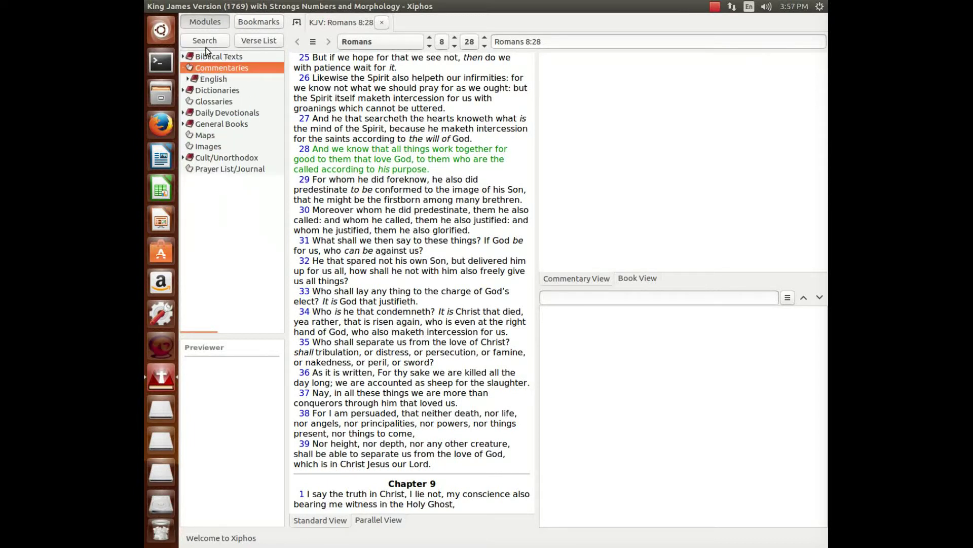
{"action": "left_click", "coordinate": [208, 57]}
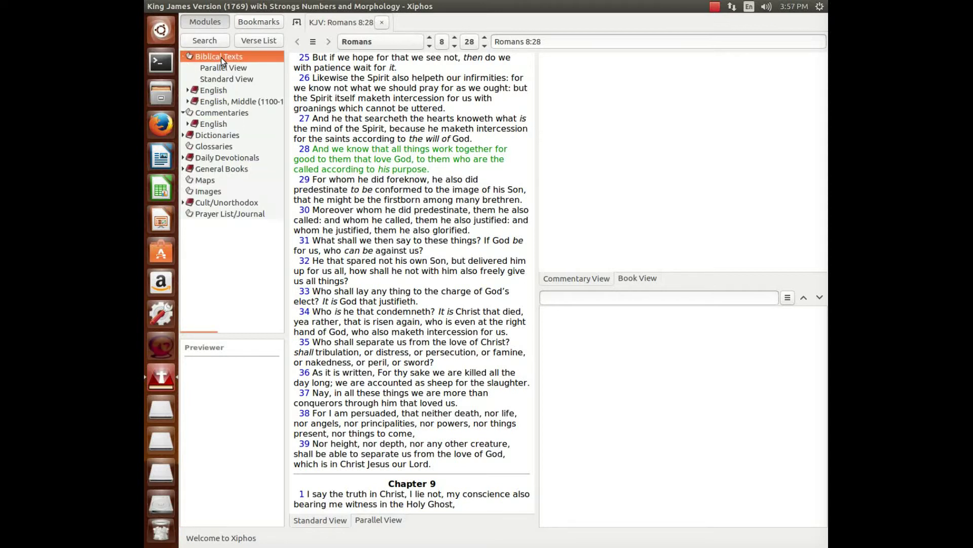
{"action": "left_click", "coordinate": [223, 91]}
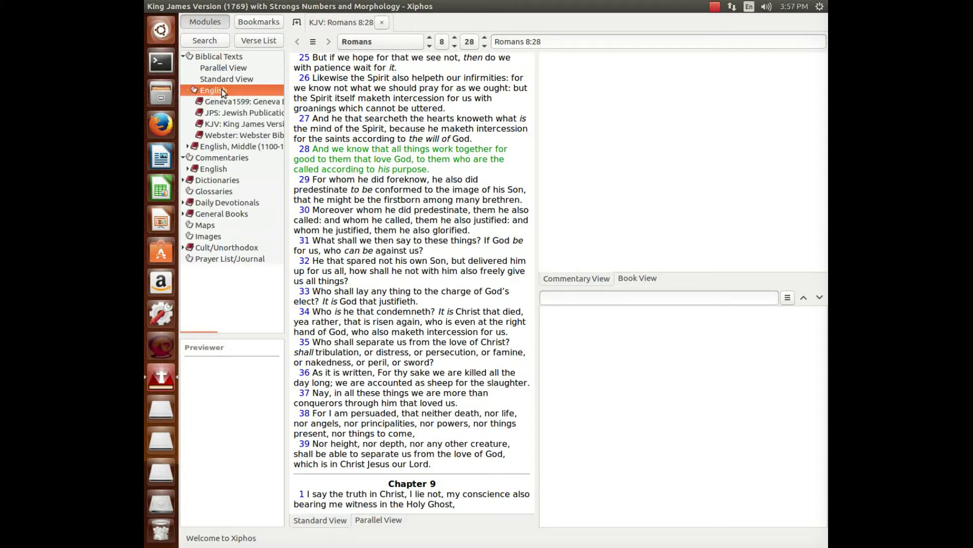
{"action": "left_click", "coordinate": [232, 101]}
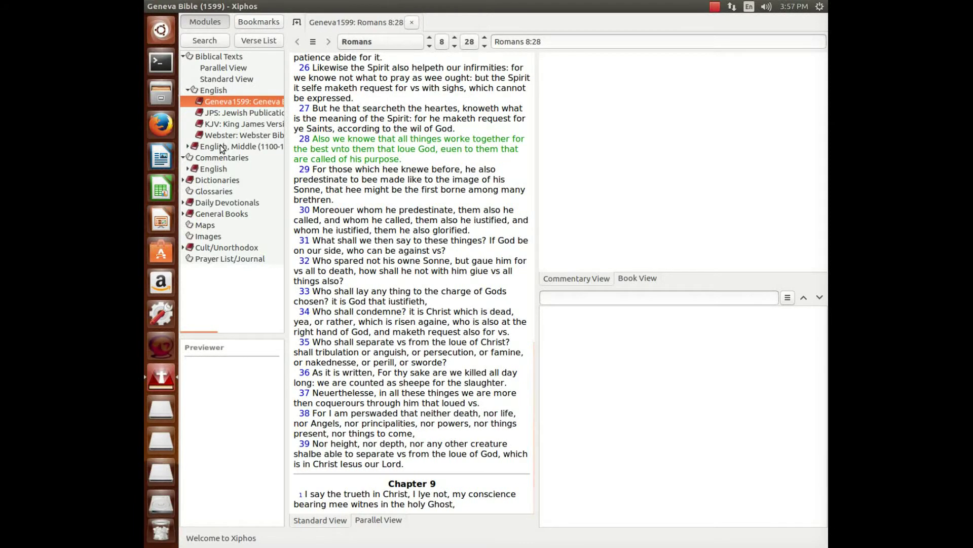
Step: Open the TSK (Treasury of Scripture Knowledge) module from the English group of Commentaries
{"action": "double_click", "coordinate": [218, 161]}
{"action": "double_click", "coordinate": [218, 159]}
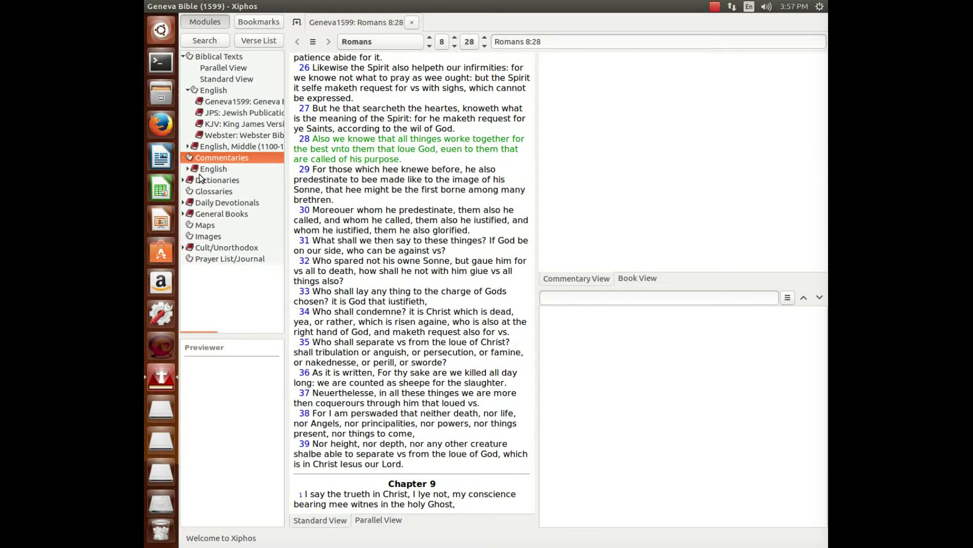
{"action": "double_click", "coordinate": [211, 170]}
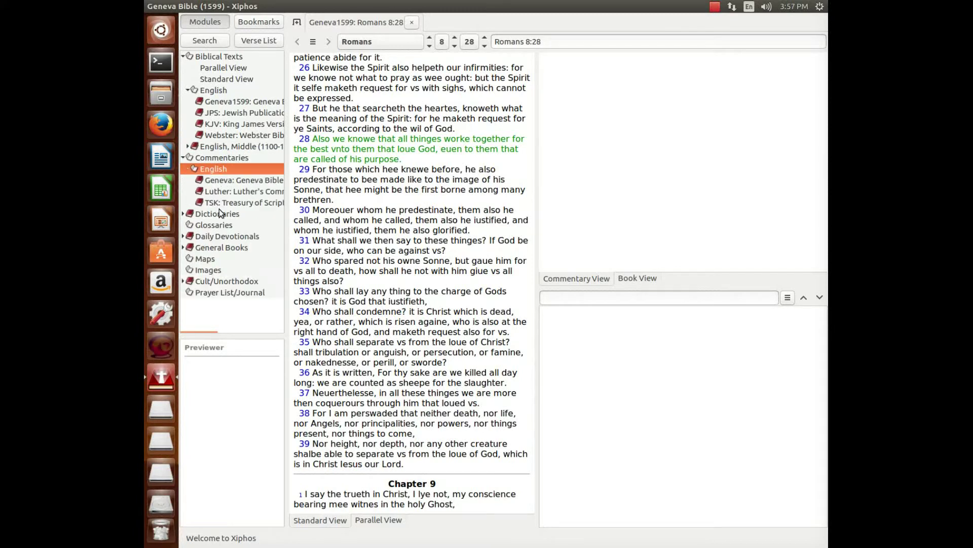
{"action": "left_click", "coordinate": [218, 203]}
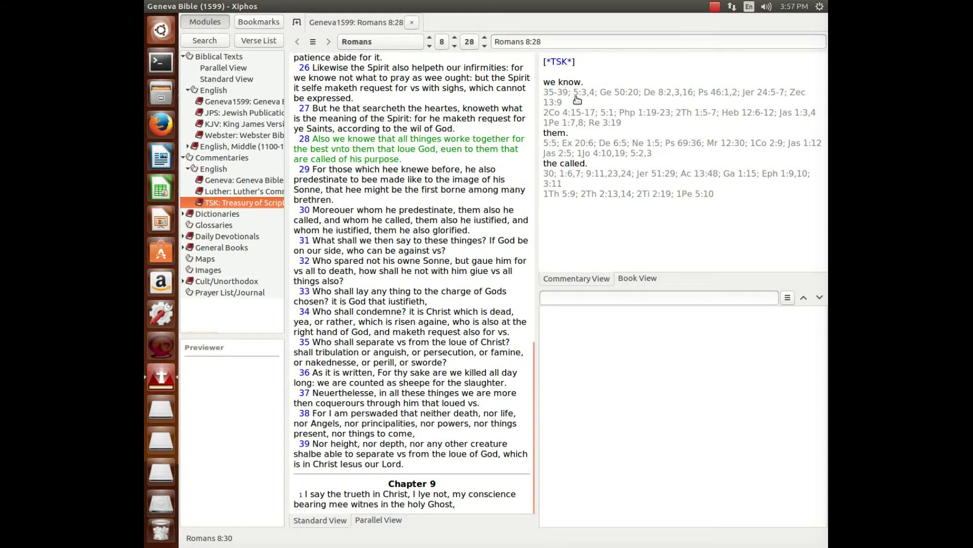
Step: Go to the book of Genesis in the Geneva Bible text
{"action": "left_click", "coordinate": [408, 40]}
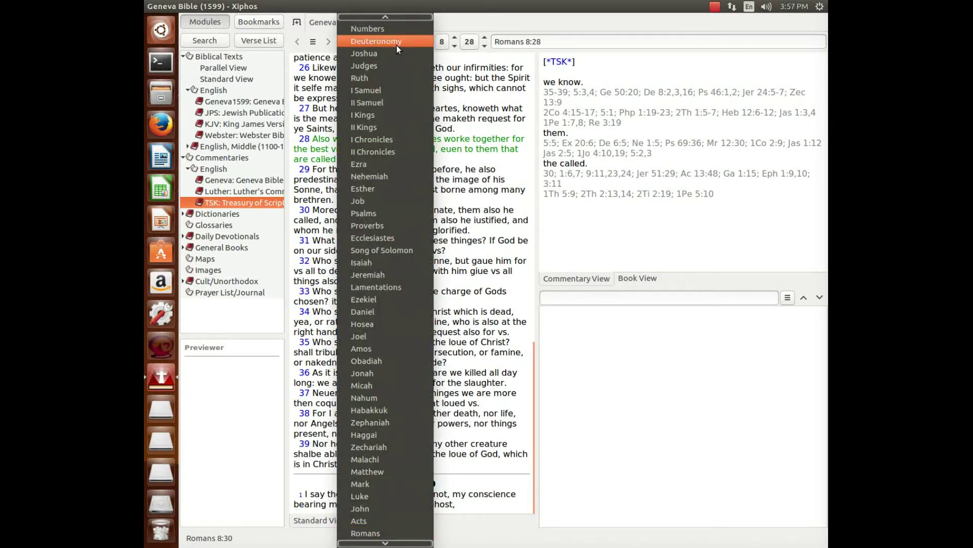
{"action": "scroll", "coordinate": [376, 56], "scroll_direction": "up", "scroll_amount": 1}
{"action": "left_click", "coordinate": [368, 28]}
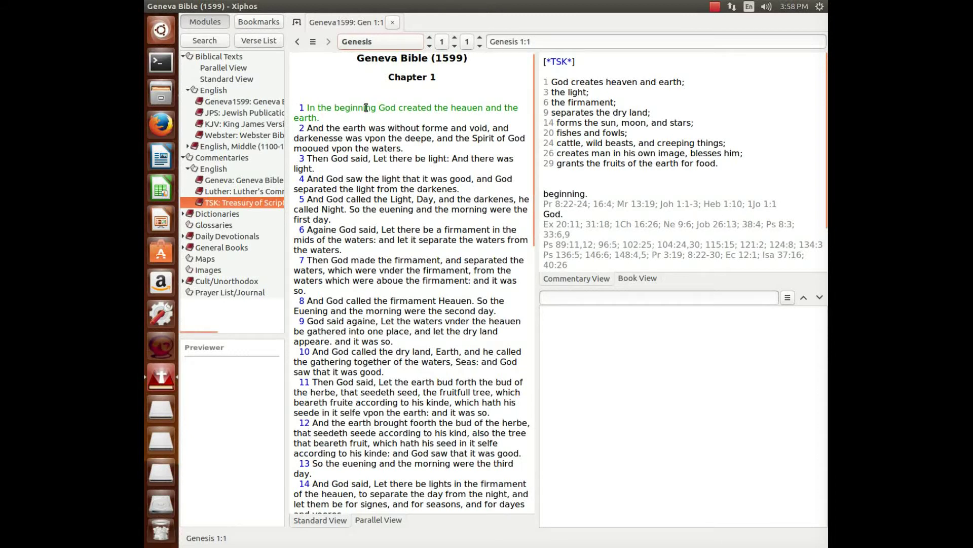
Step: List the TSK cross-references for "beginning", open Proverbs 8:22 from them, and return to Genesis 1:1
{"action": "left_click", "coordinate": [573, 207]}
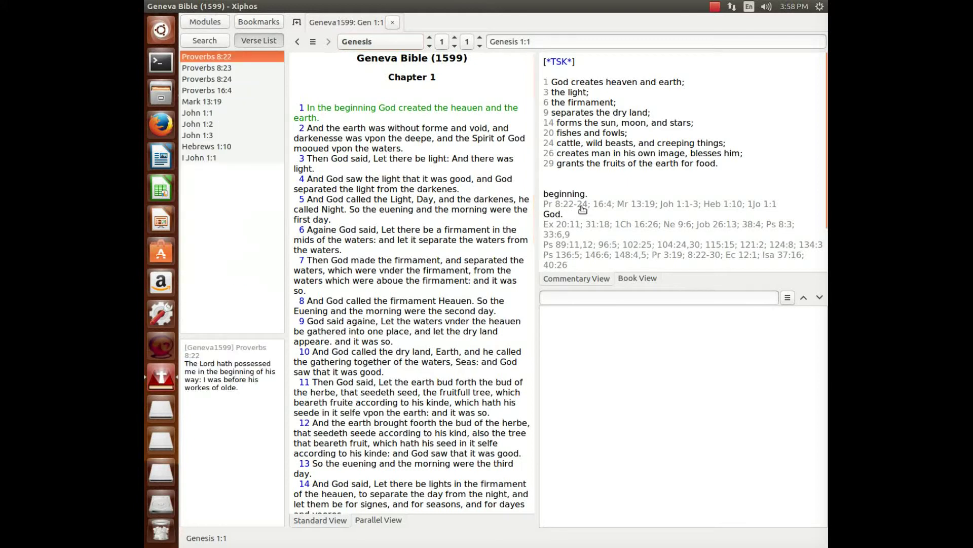
{"action": "double_click", "coordinate": [203, 59]}
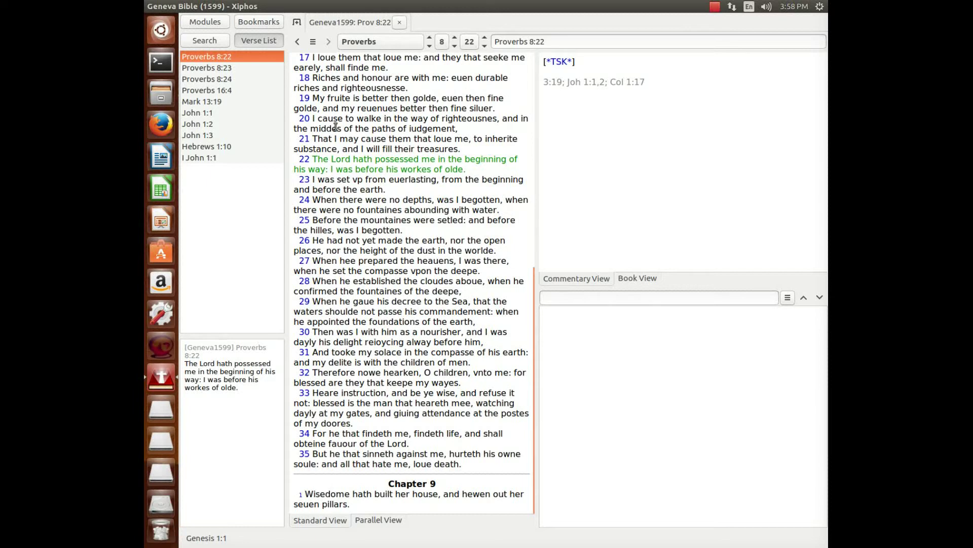
{"action": "left_click", "coordinate": [297, 41]}
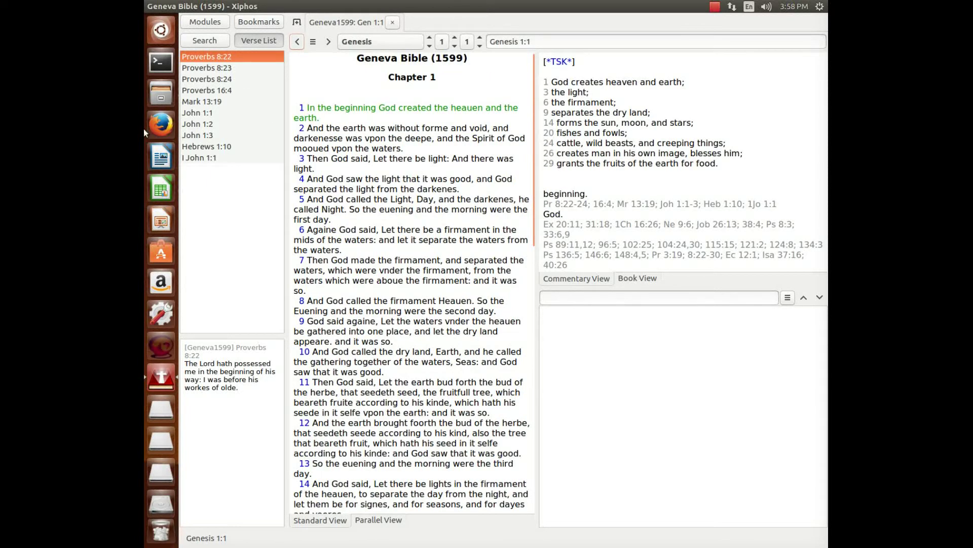
Step: Show the module tree and open the StrongsGreek and StrongsHebrew dictionaries from the English group of Dictionaries
{"action": "left_click", "coordinate": [209, 22]}
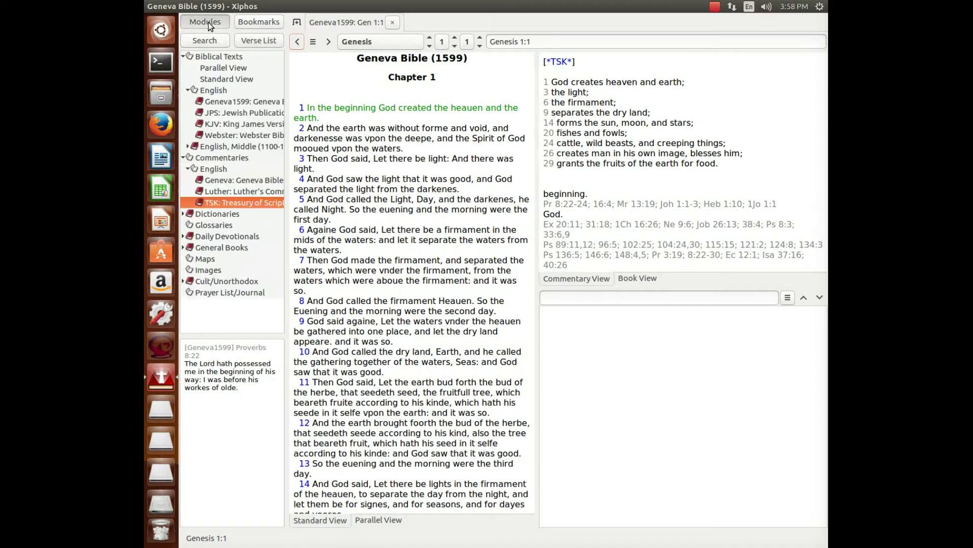
{"action": "left_click", "coordinate": [215, 215]}
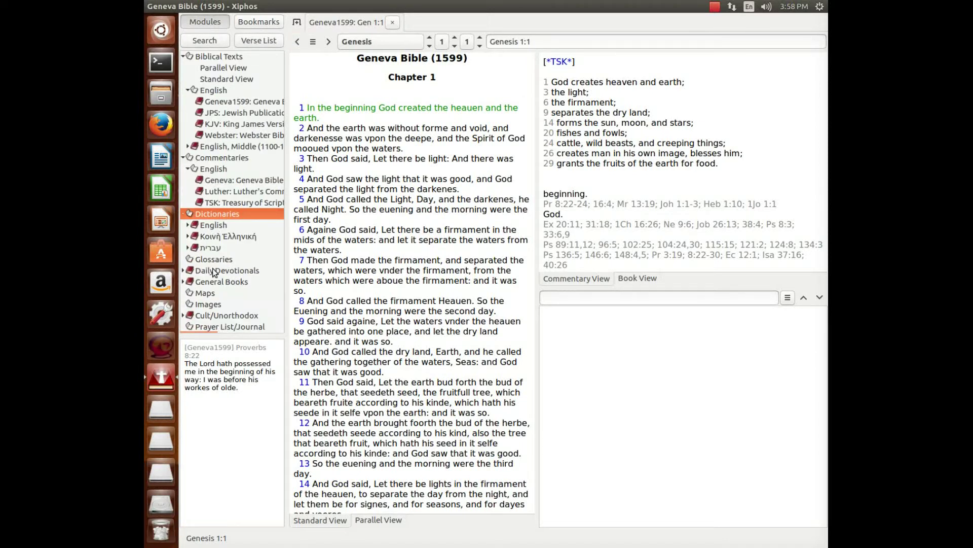
{"action": "left_click", "coordinate": [211, 226]}
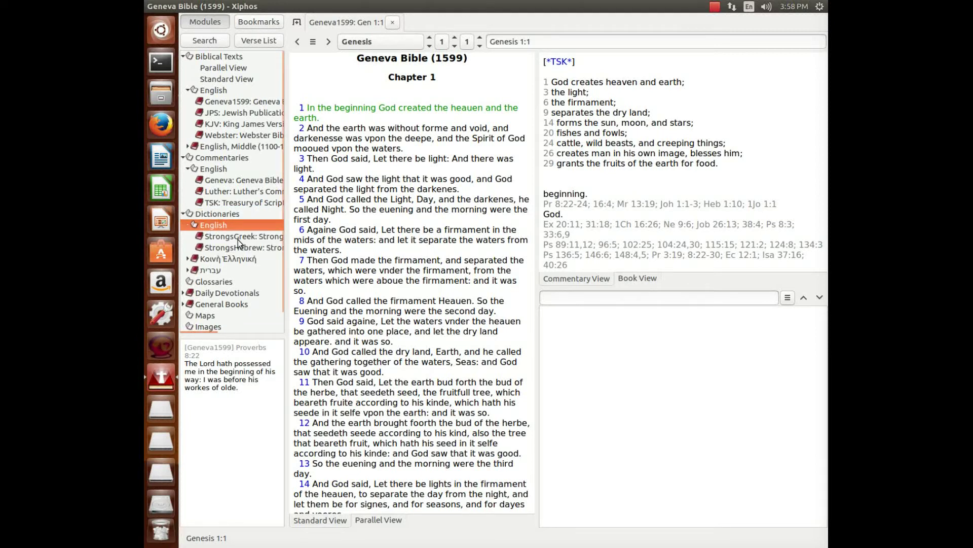
{"action": "left_click", "coordinate": [238, 237]}
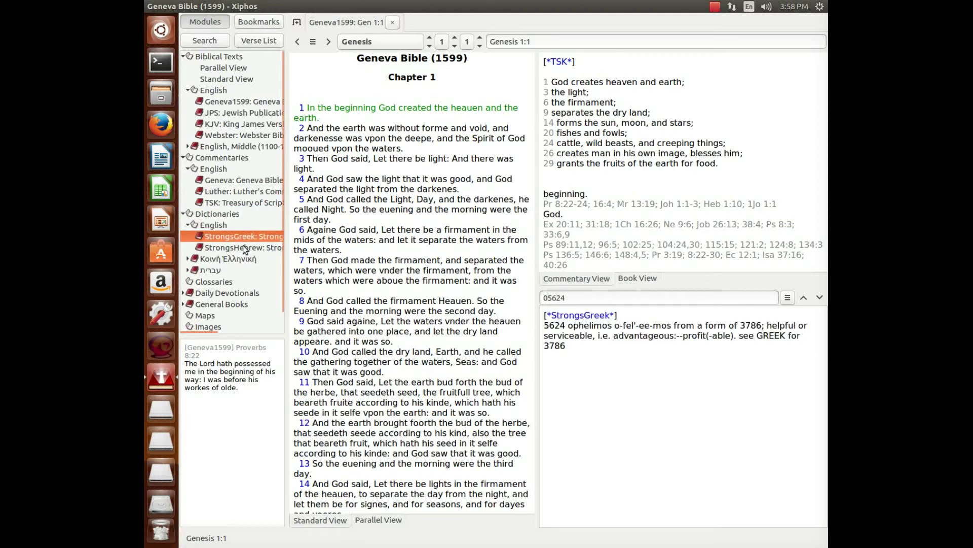
{"action": "left_click", "coordinate": [246, 248]}
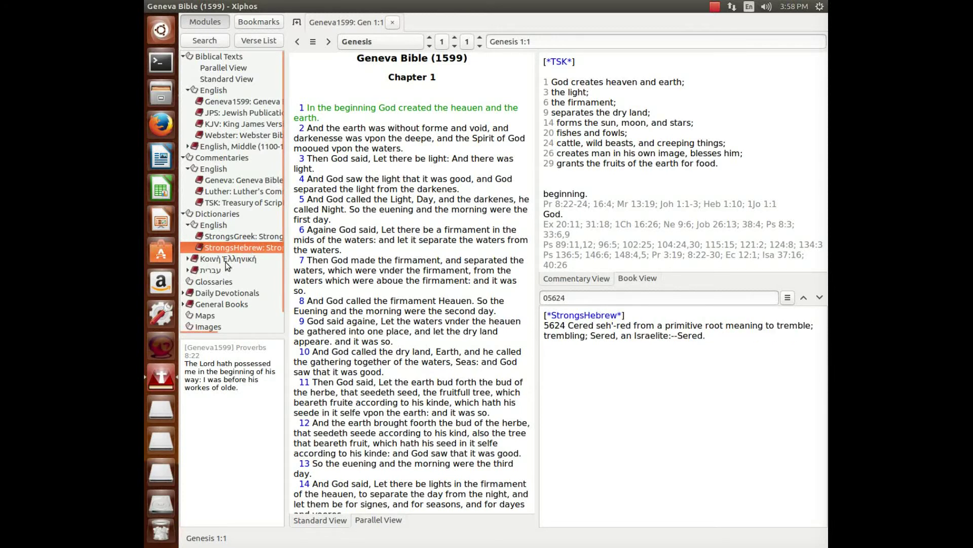
Step: Open the DBD (Day By Day) module from the English group of Daily Devotionals
{"action": "left_click", "coordinate": [210, 292]}
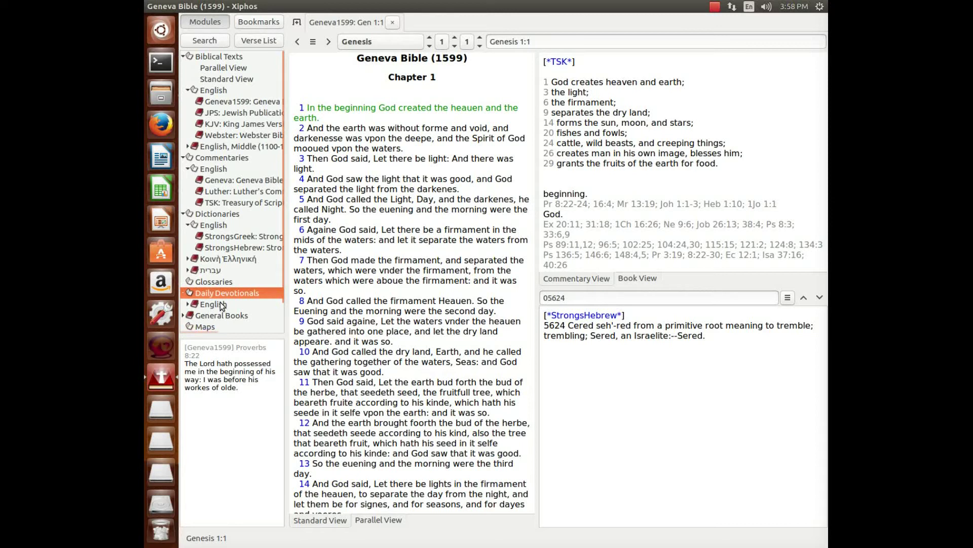
{"action": "left_click", "coordinate": [216, 304]}
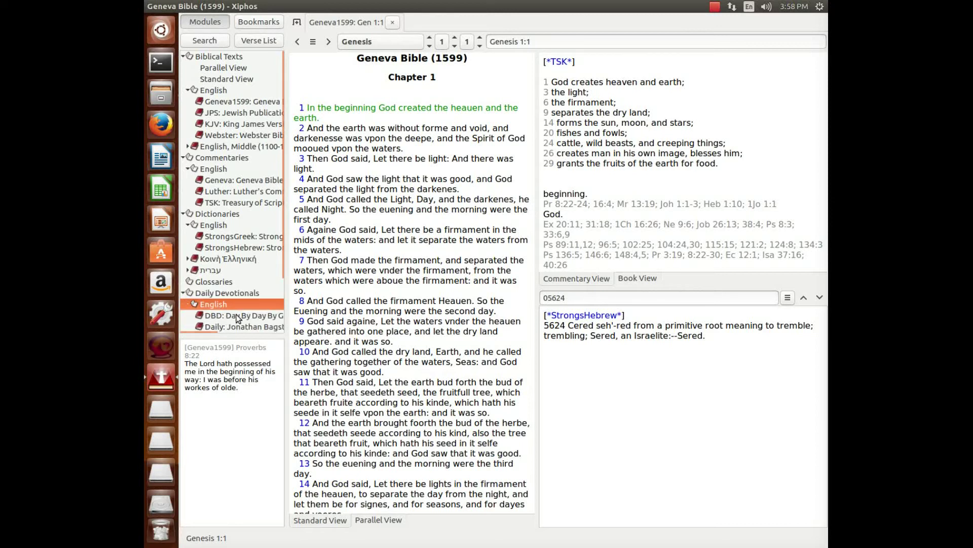
{"action": "left_click", "coordinate": [235, 316]}
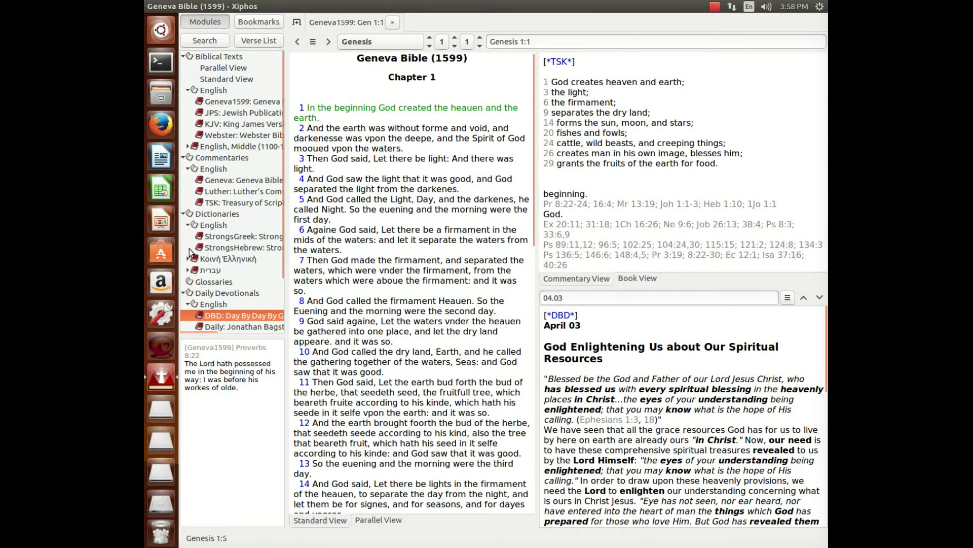
Step: Display the StrongsGreek dictionary again, followed by StrongsHebrew, and look over the rest of the module tree
{"action": "left_click", "coordinate": [227, 237]}
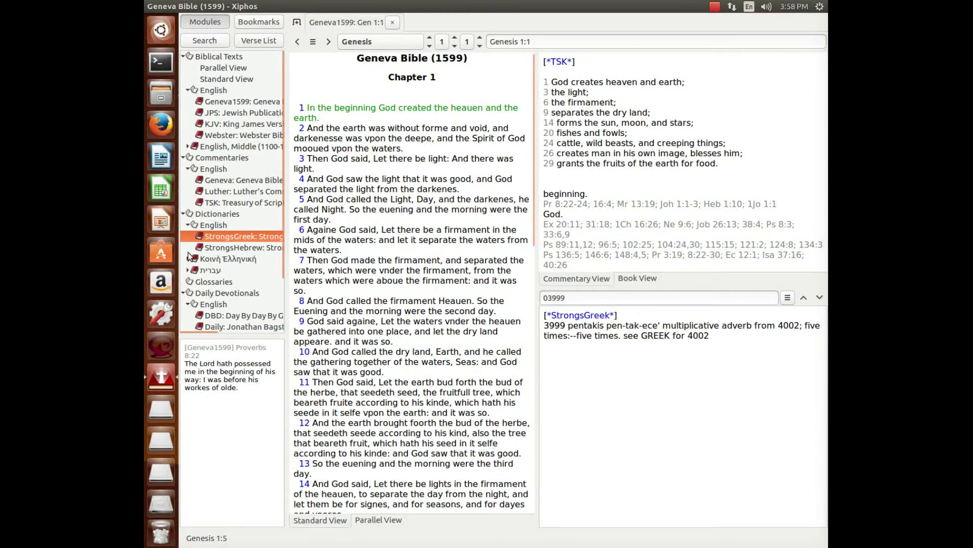
{"action": "left_click", "coordinate": [239, 248]}
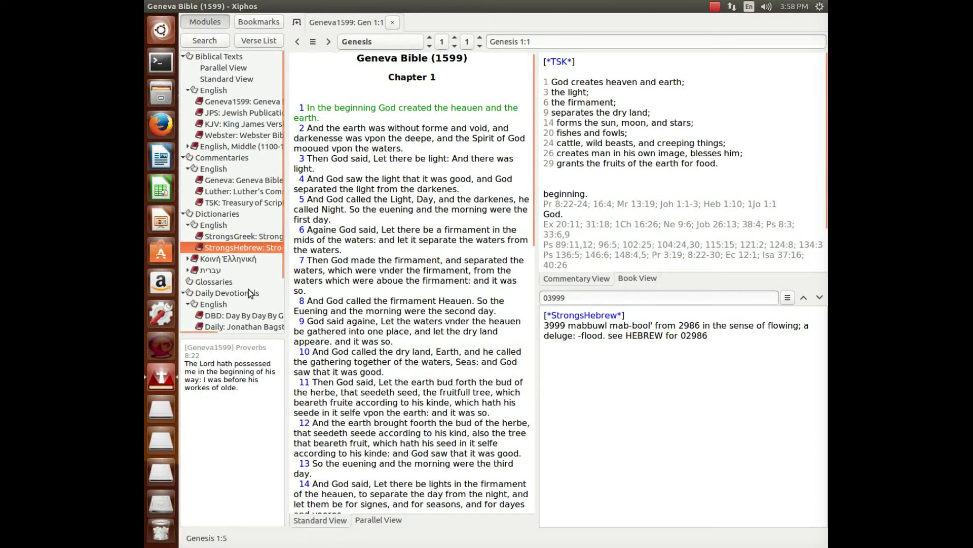
{"action": "scroll", "coordinate": [251, 291], "scroll_direction": "down", "scroll_amount": 2}
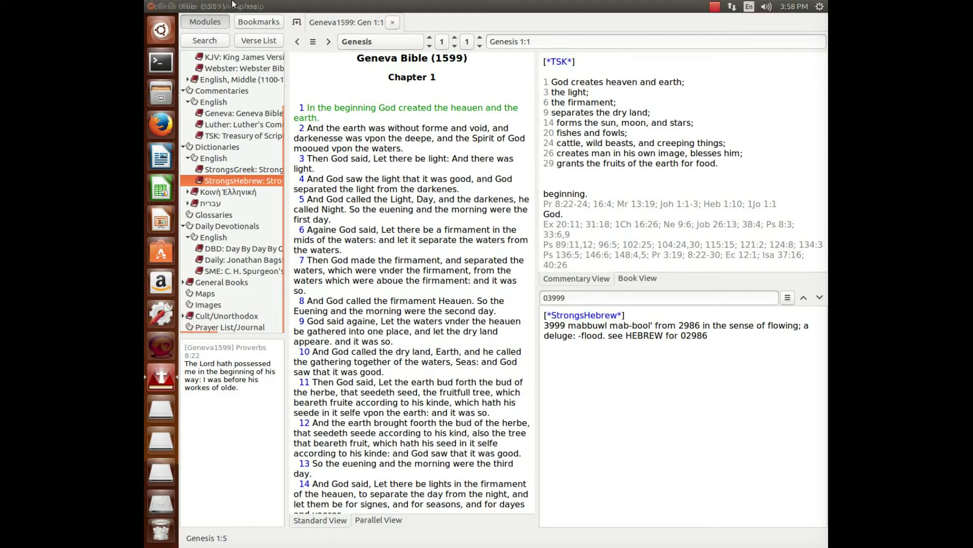
{"action": "scroll", "coordinate": [230, 155], "scroll_direction": "up", "scroll_amount": 2}
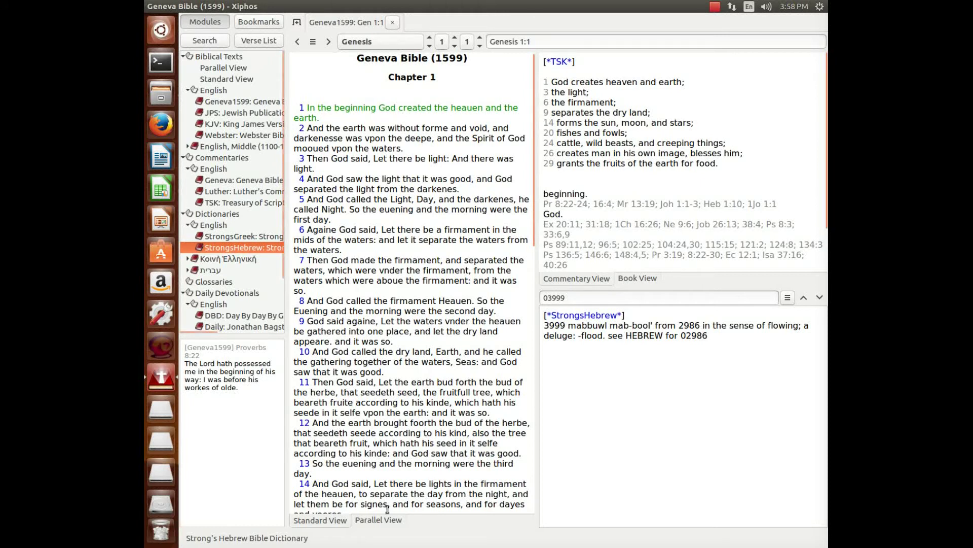
{"action": "right_click", "coordinate": [409, 227]}
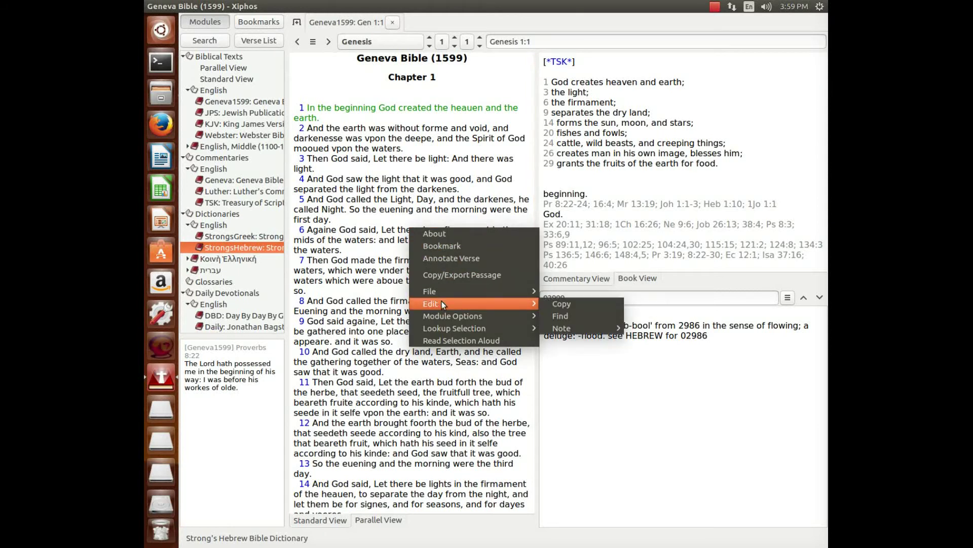
{"action": "mouse_move", "coordinate": [455, 315]}
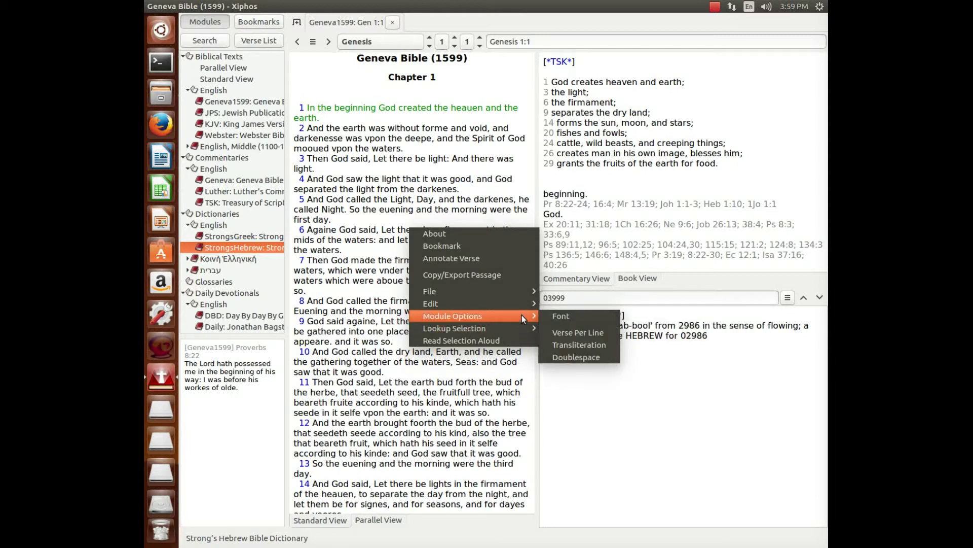
{"action": "left_click", "coordinate": [385, 182]}
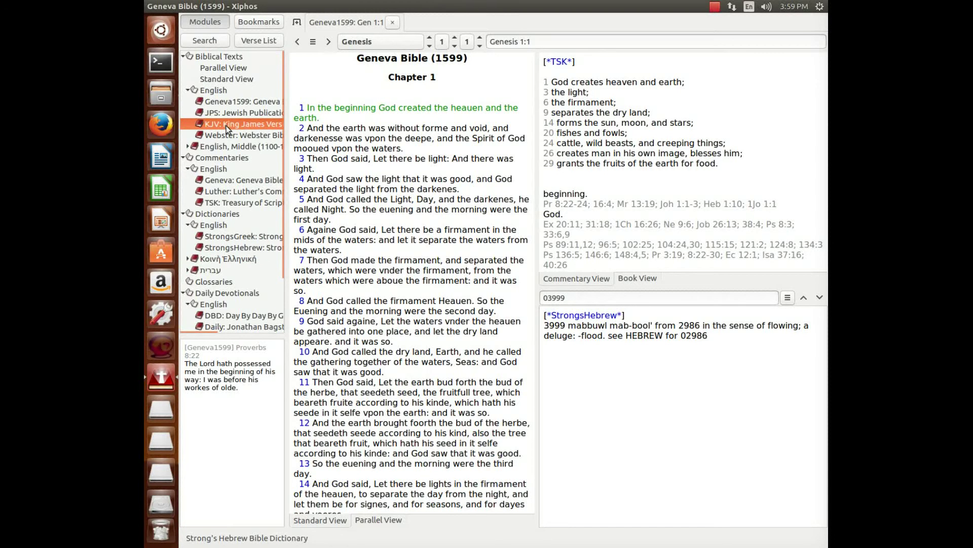
Step: Open the KJV module from the English Biblical Texts and turn on its Strong's Numbers module option
{"action": "left_click", "coordinate": [226, 125]}
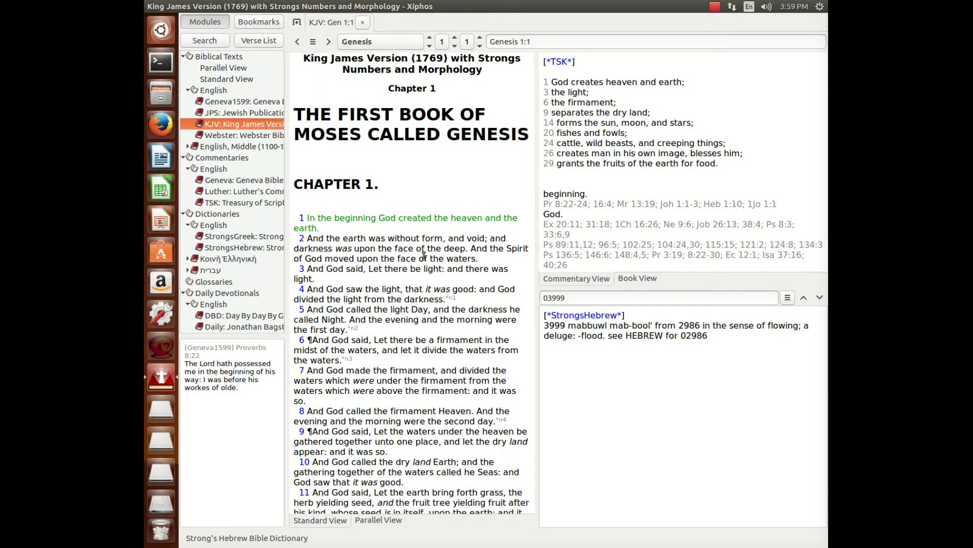
{"action": "right_click", "coordinate": [423, 255]}
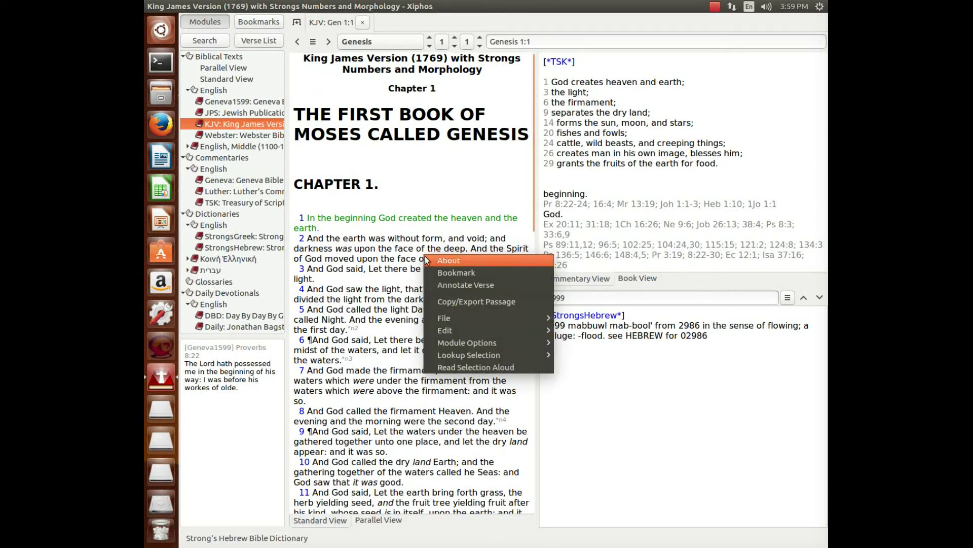
{"action": "mouse_move", "coordinate": [485, 342]}
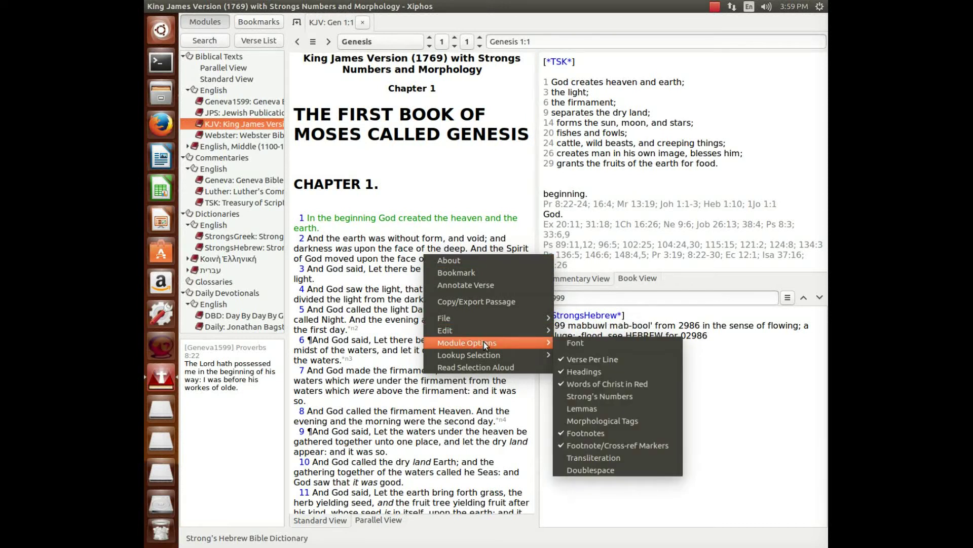
{"action": "left_click", "coordinate": [603, 396]}
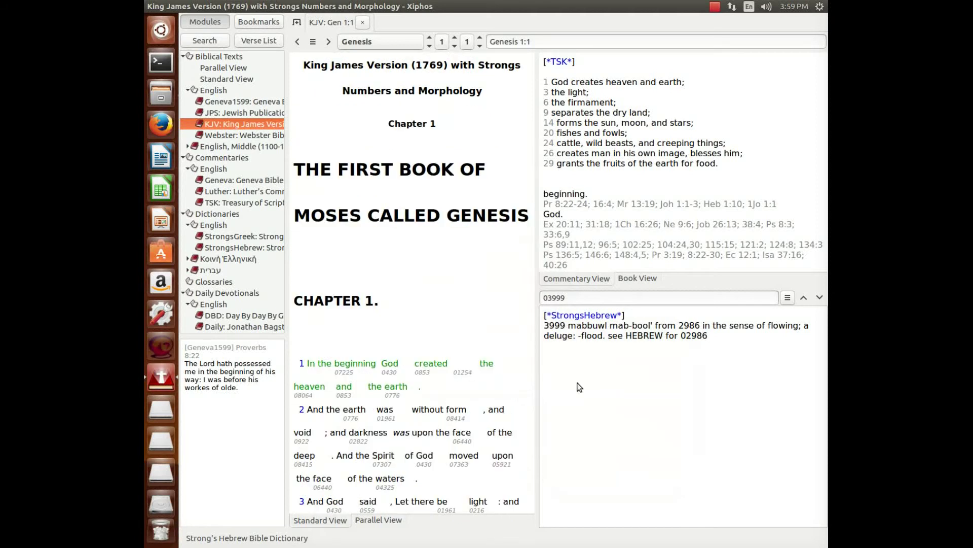
Step: Look up Strong's number 0776 for "the earth" in Genesis 1:1, and switch the KJV text to the book of Matthew
{"action": "scroll", "coordinate": [386, 226], "scroll_direction": "down", "scroll_amount": 3}
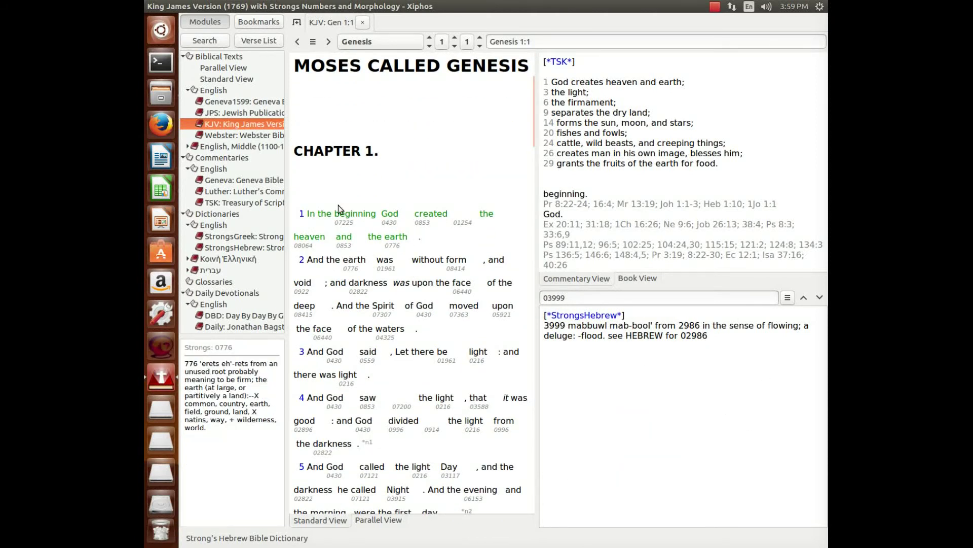
{"action": "left_click", "coordinate": [397, 241]}
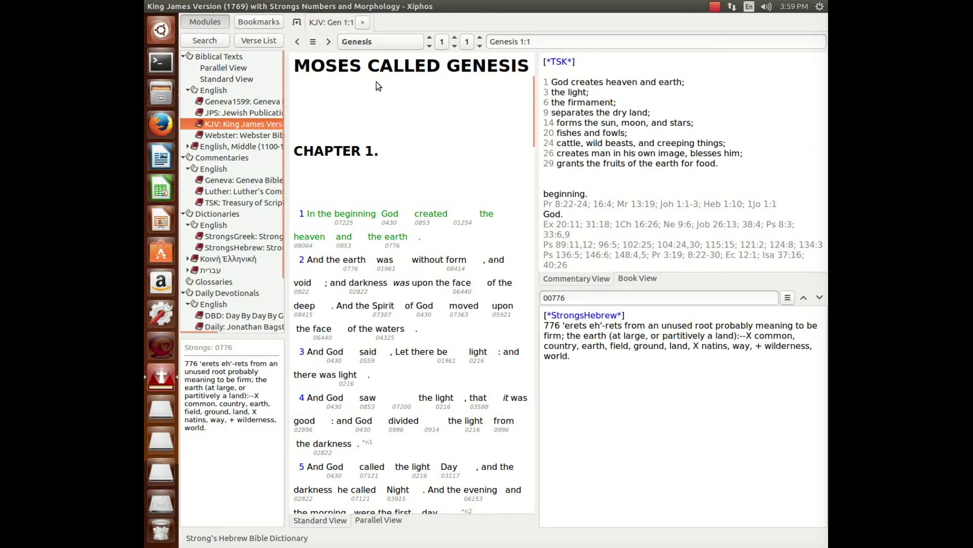
{"action": "left_click", "coordinate": [389, 42]}
{"action": "scroll", "coordinate": [405, 263], "scroll_direction": "down", "scroll_amount": 2}
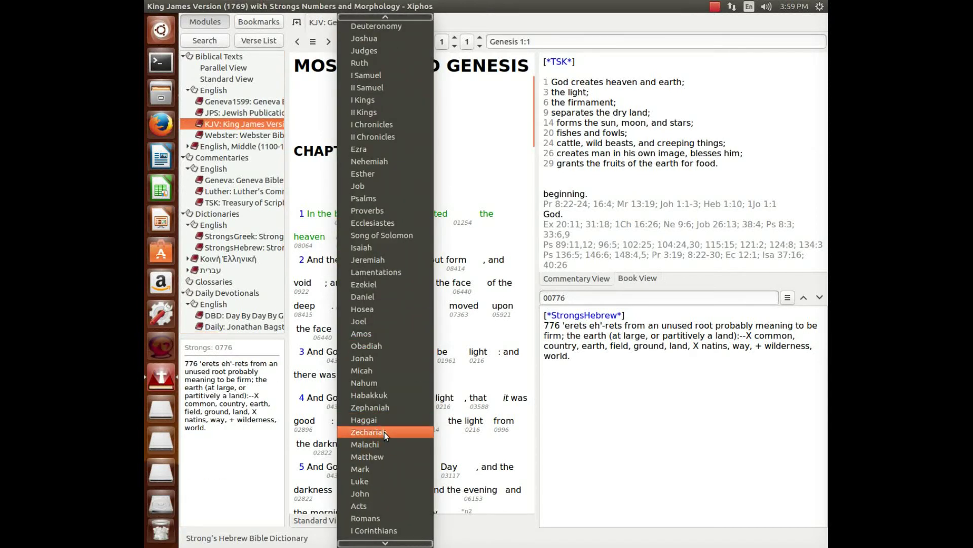
{"action": "left_click", "coordinate": [375, 456]}
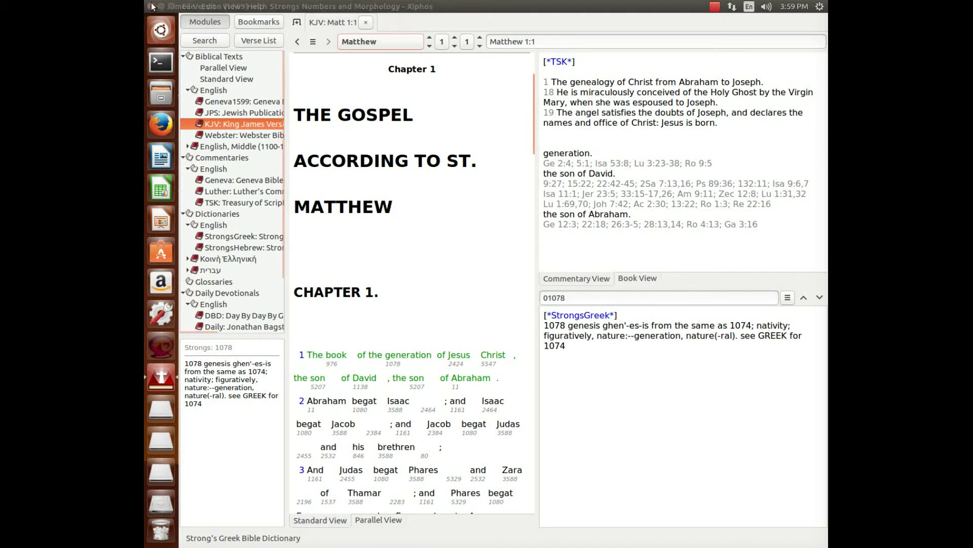
Step: Search the KJV Bible for "Pitch", browse the matching verses and open Genesis 6:14
{"action": "left_click", "coordinate": [204, 41]}
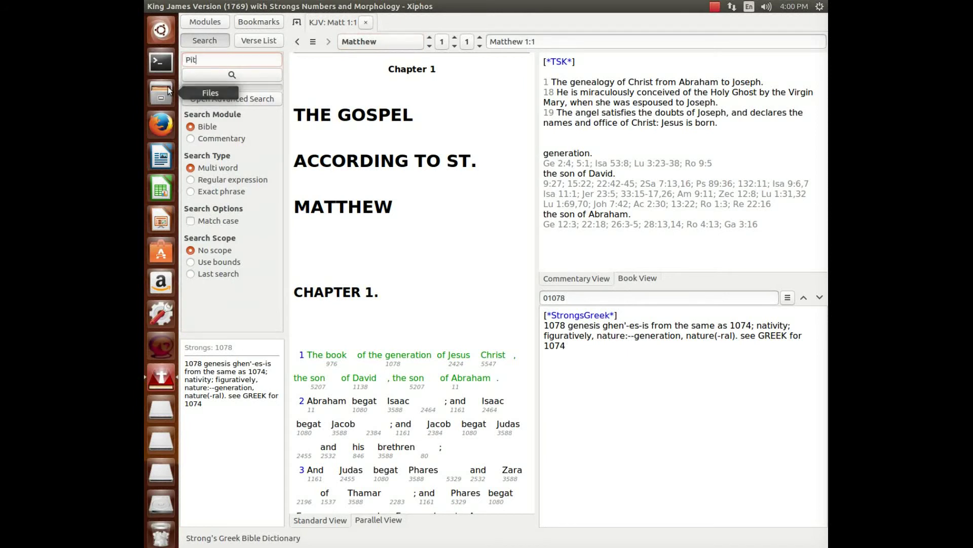
{"action": "type", "text": "Pitch"}
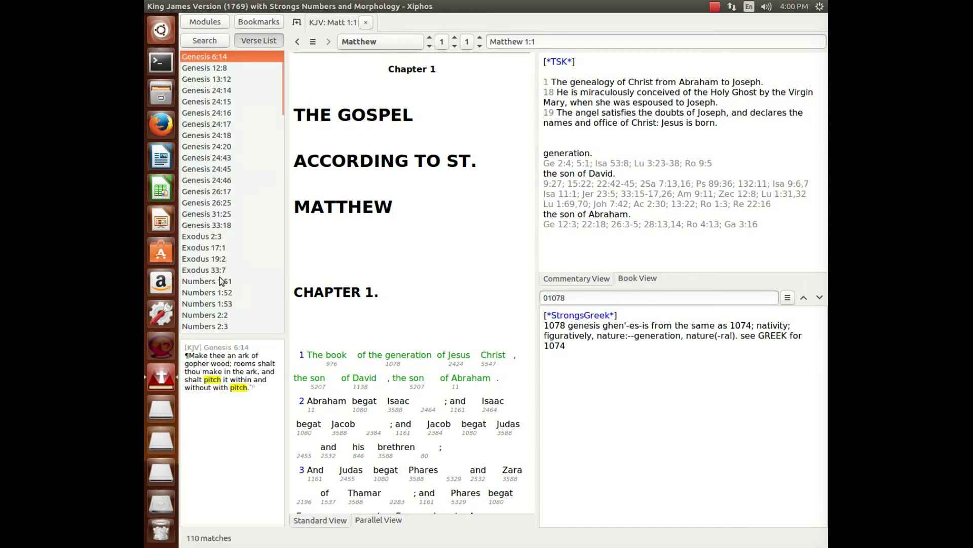
{"action": "scroll", "coordinate": [221, 289], "scroll_direction": "down", "scroll_amount": 10}
{"action": "scroll", "coordinate": [219, 289], "scroll_direction": "down", "scroll_amount": 3}
{"action": "scroll", "coordinate": [218, 285], "scroll_direction": "up", "scroll_amount": 15}
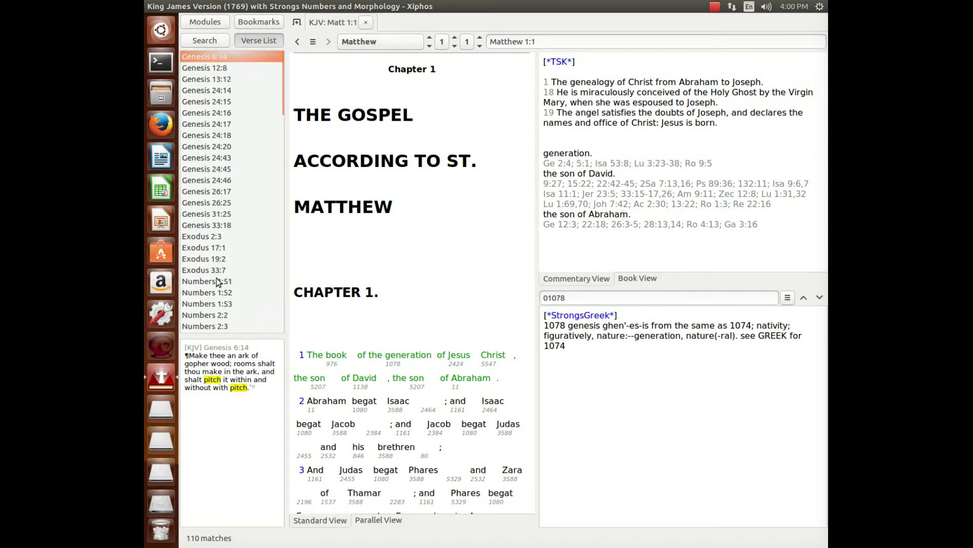
{"action": "left_click", "coordinate": [201, 57]}
{"action": "double_click", "coordinate": [206, 58]}
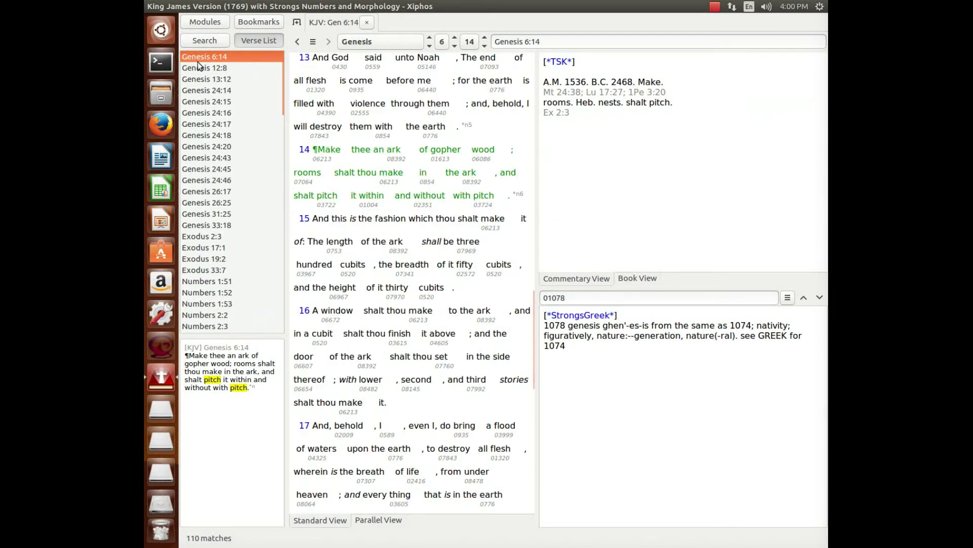
Step: Preview the Strong's numbers in Genesis 6:14 and look up 03722 for "shalt pitch" and 03724 for "with pitch" in the dictionary
{"action": "mouse_move", "coordinate": [354, 99]}
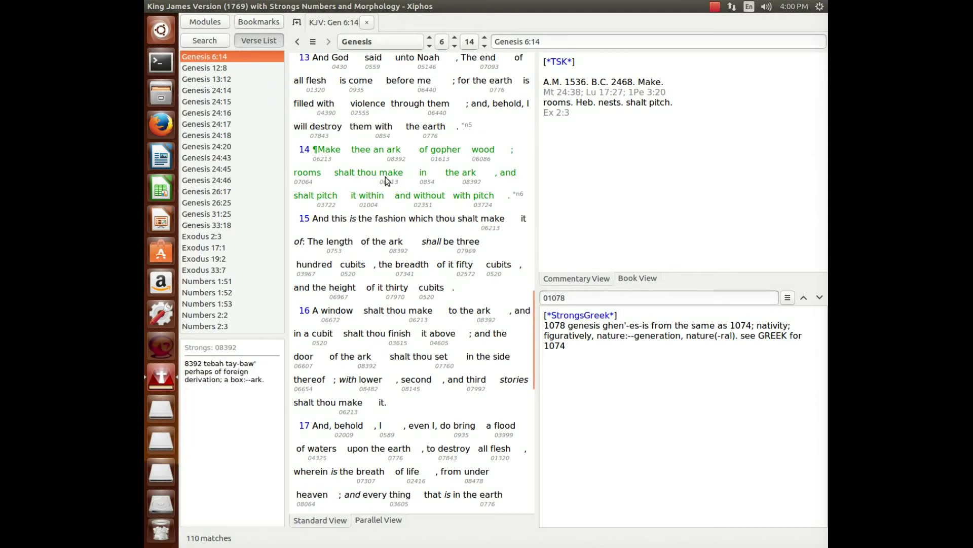
{"action": "mouse_move", "coordinate": [424, 181]}
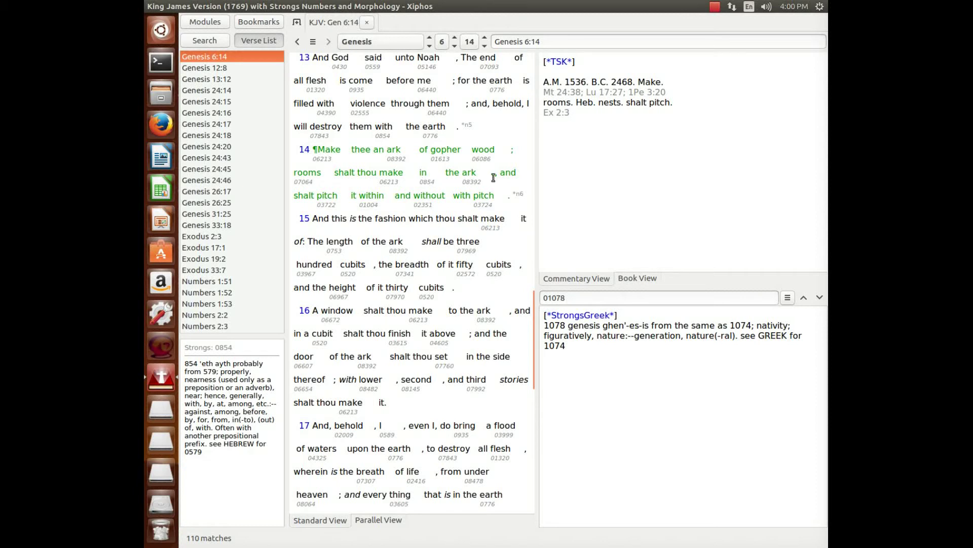
{"action": "mouse_move", "coordinate": [324, 205]}
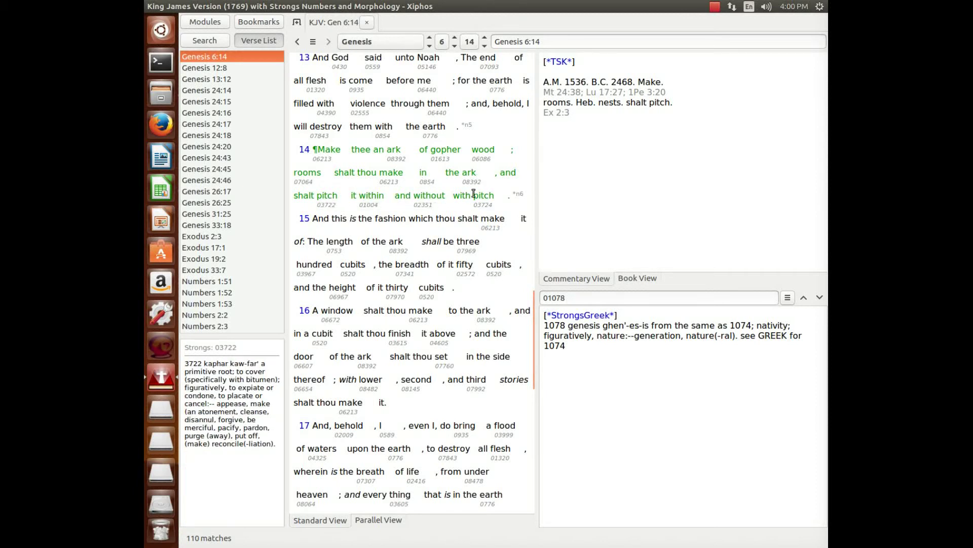
{"action": "left_click", "coordinate": [323, 206]}
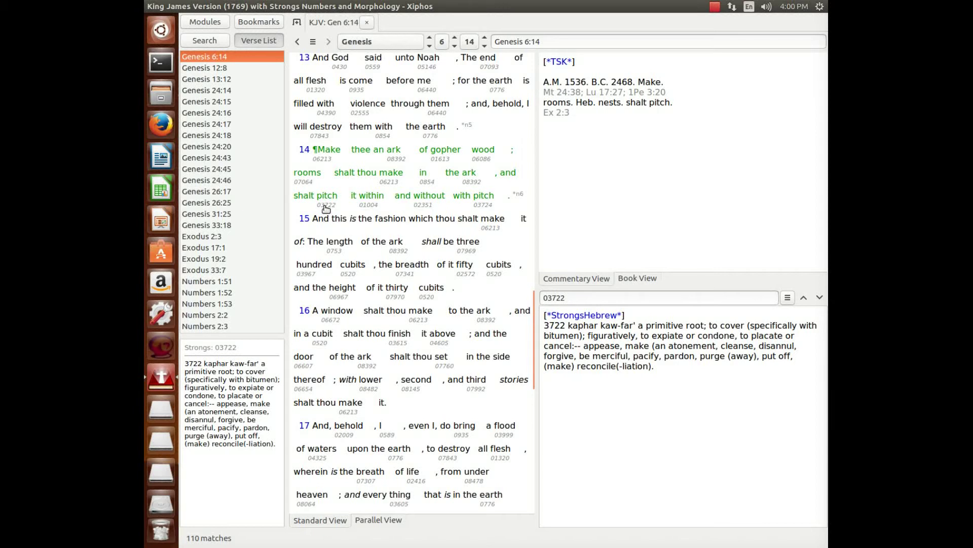
{"action": "mouse_move", "coordinate": [482, 205]}
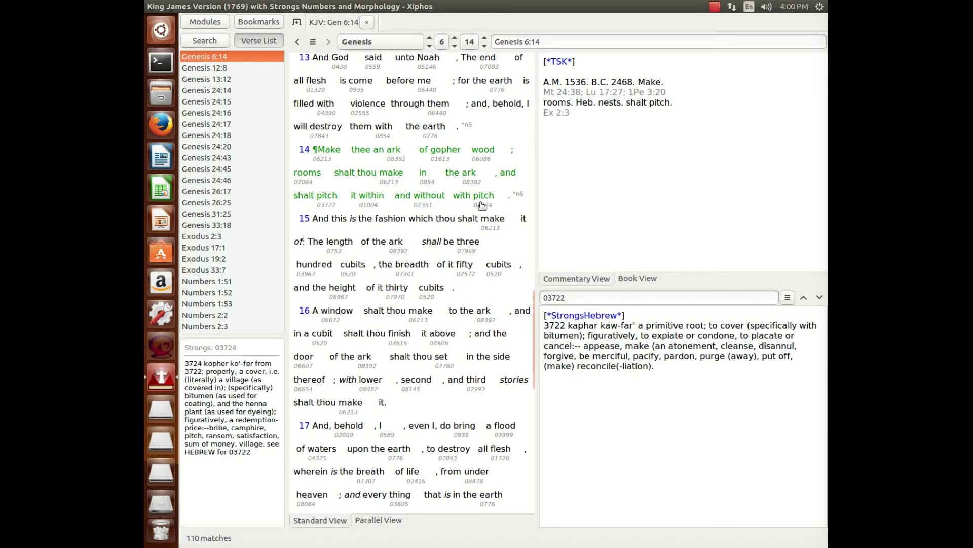
{"action": "left_click", "coordinate": [481, 206]}
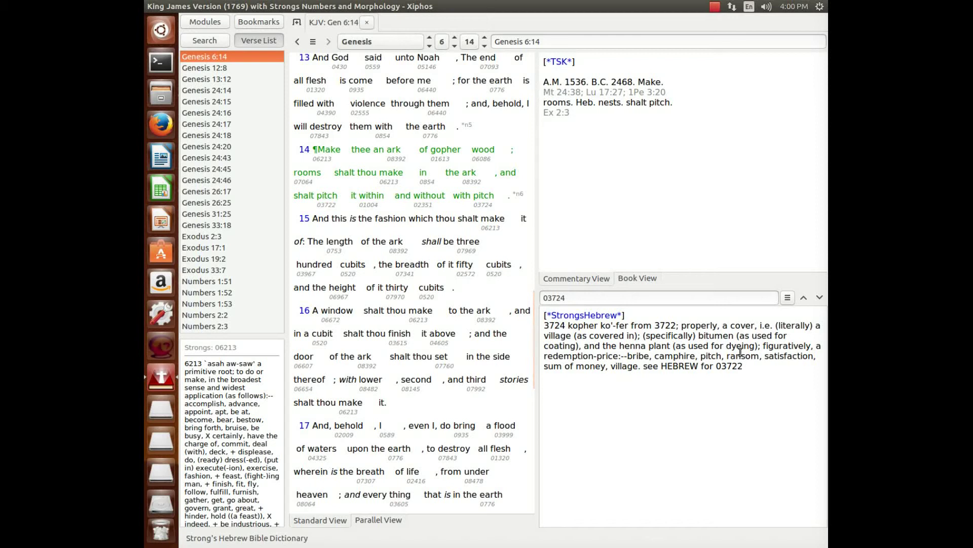
Step: Display the entry for Strong's number 03722 again and highlight "(an atonement" in its definition
{"action": "left_click", "coordinate": [326, 205]}
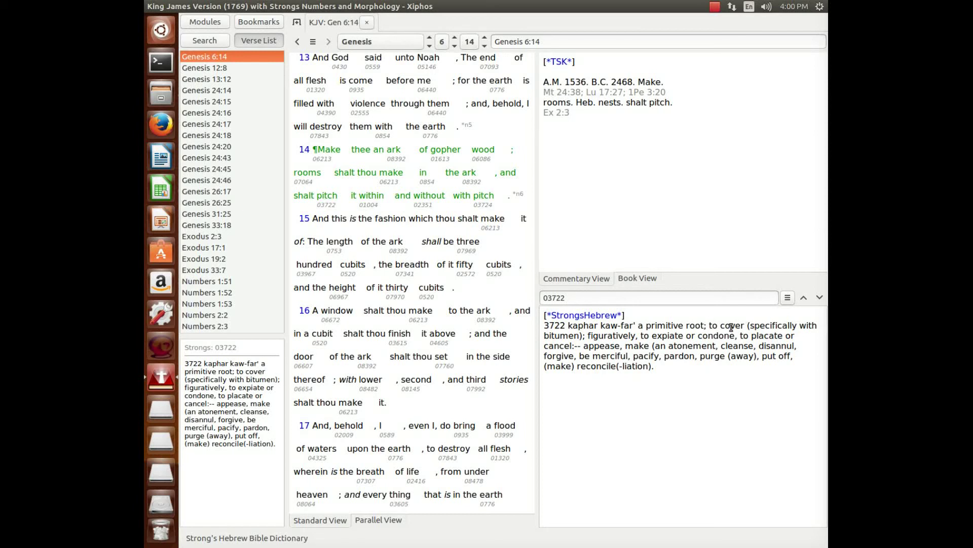
{"action": "left_click_drag", "start_coordinate": [710, 326], "coordinate": [614, 336]}
{"action": "left_click", "coordinate": [654, 336]}
{"action": "left_click_drag", "start_coordinate": [652, 345], "coordinate": [716, 345]}
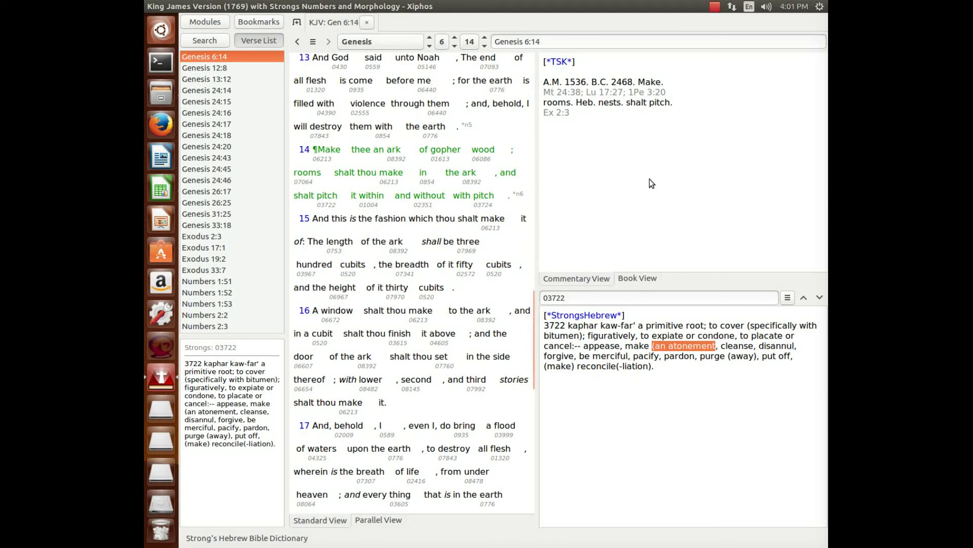
Step: Look over the verses around Genesis 6:14 back to the end of chapter 5, and reopen the Bible search options
{"action": "scroll", "coordinate": [373, 354], "scroll_direction": "down", "scroll_amount": 4}
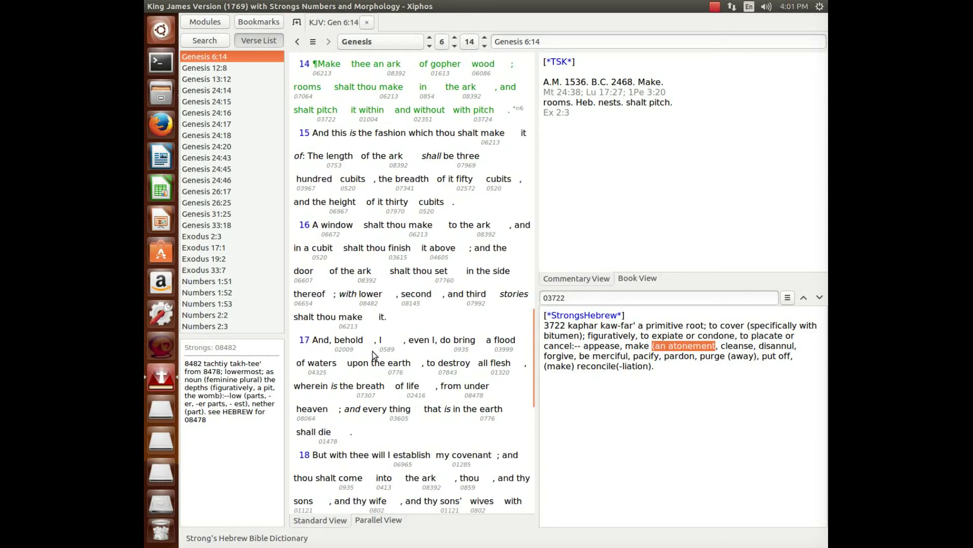
{"action": "scroll", "coordinate": [370, 349], "scroll_direction": "up", "scroll_amount": 10}
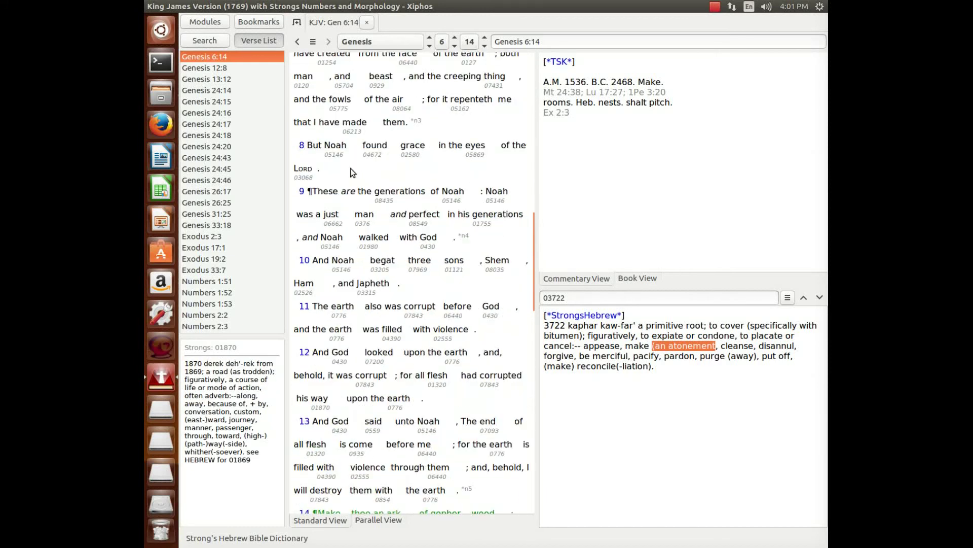
{"action": "scroll", "coordinate": [350, 168], "scroll_direction": "up", "scroll_amount": 10}
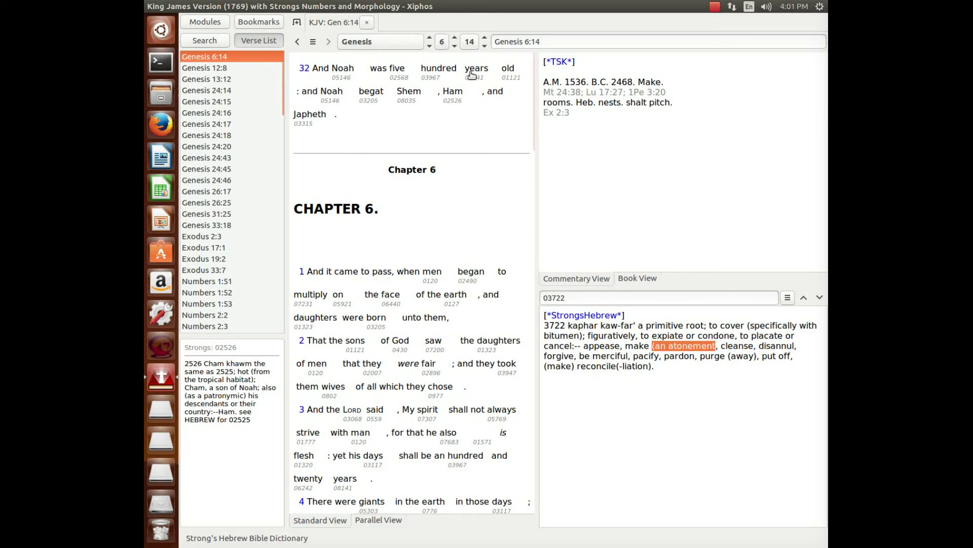
{"action": "left_click", "coordinate": [204, 41]}
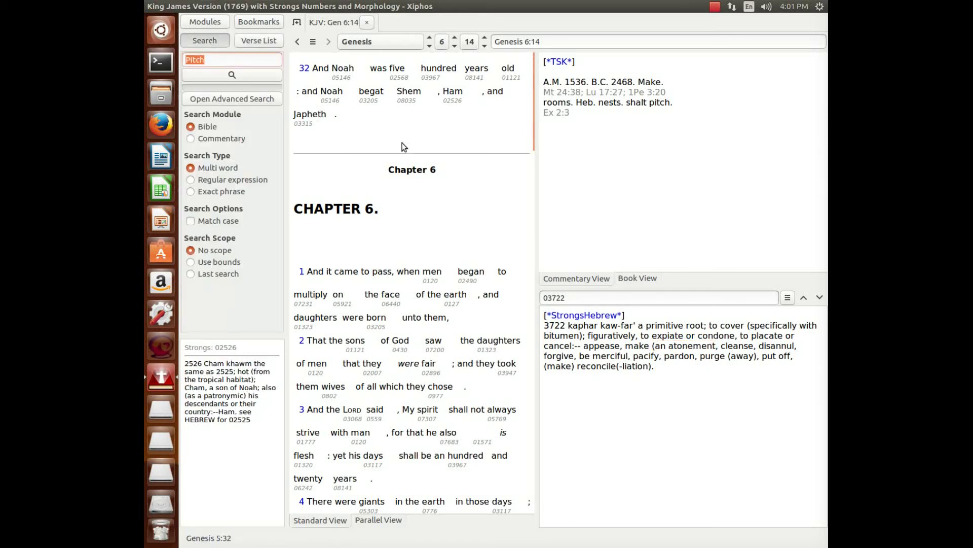